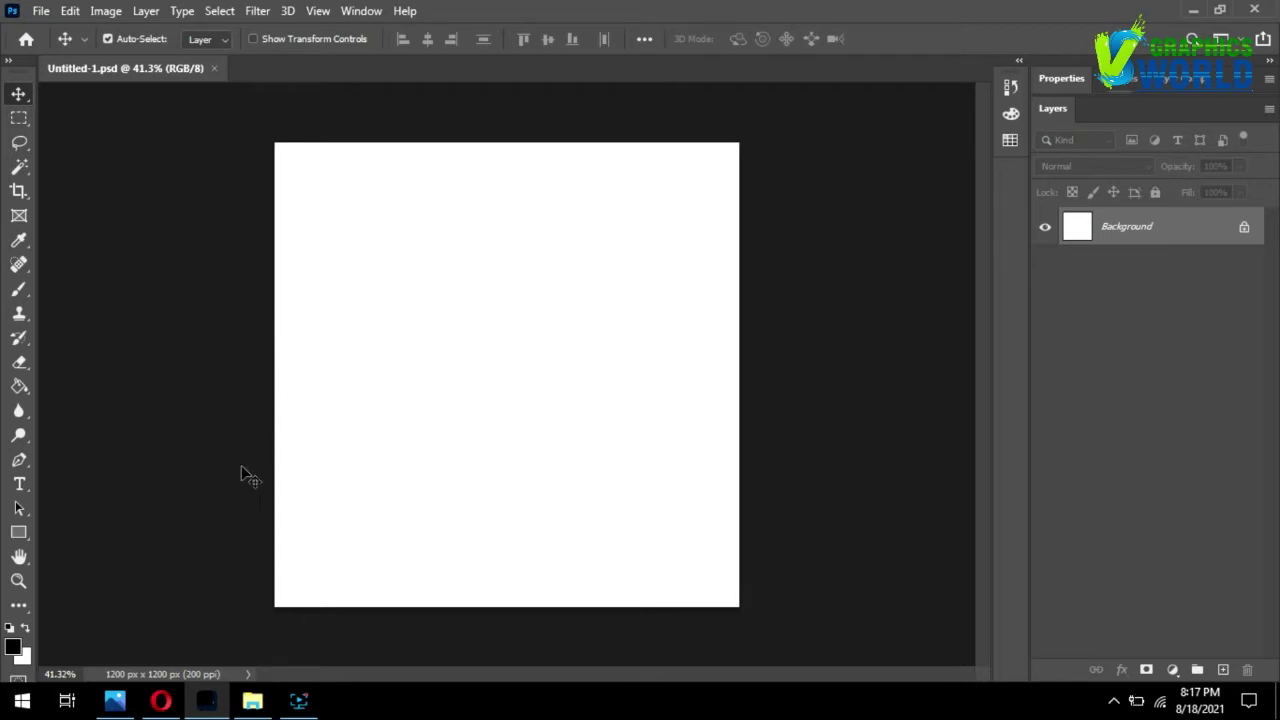
- Place the raksha-bandhan rakhi image on the canvas, rotated -69.13°, scaled to 96.20% and positioned left of centre
click(253, 702)
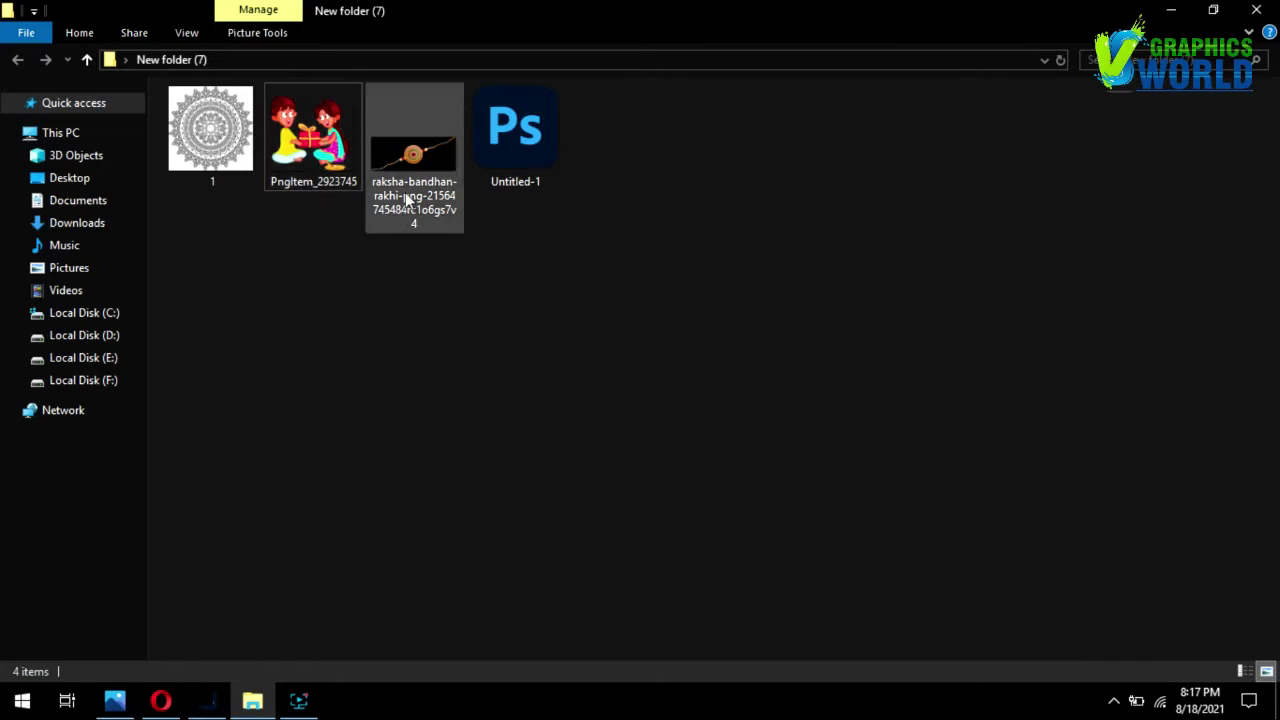
drag(418, 170, 443, 451)
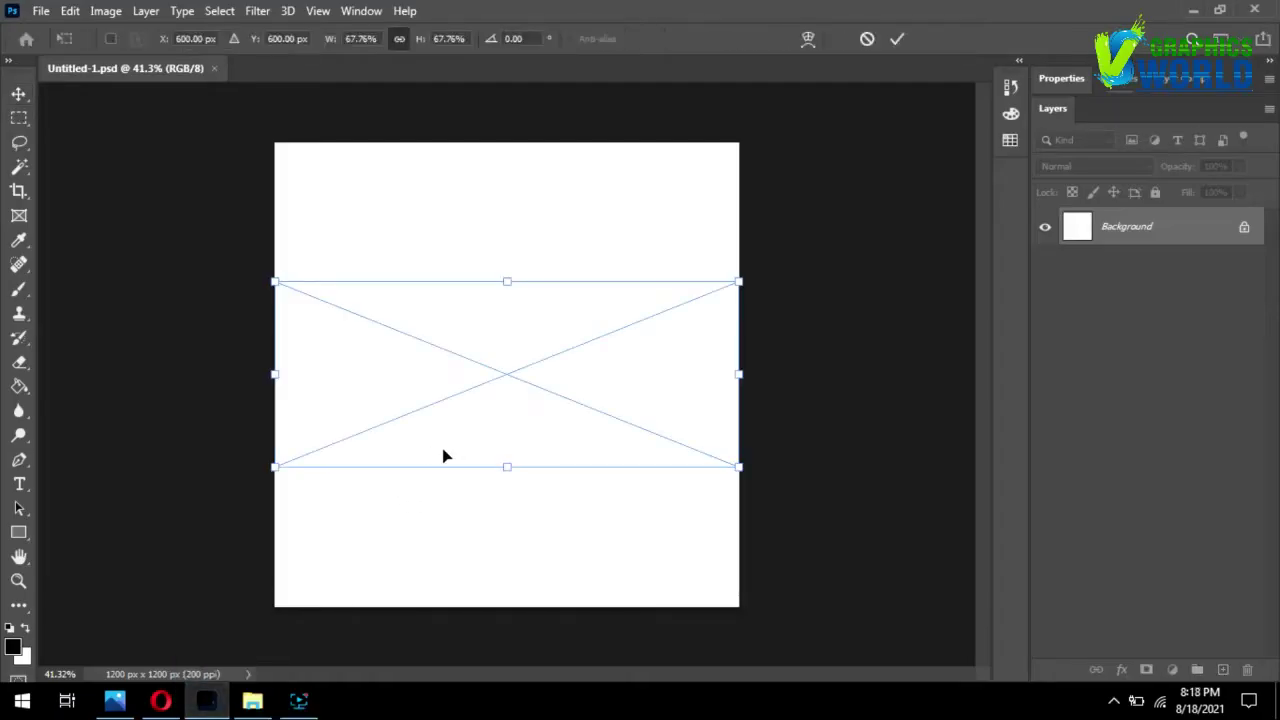
drag(724, 521, 677, 249)
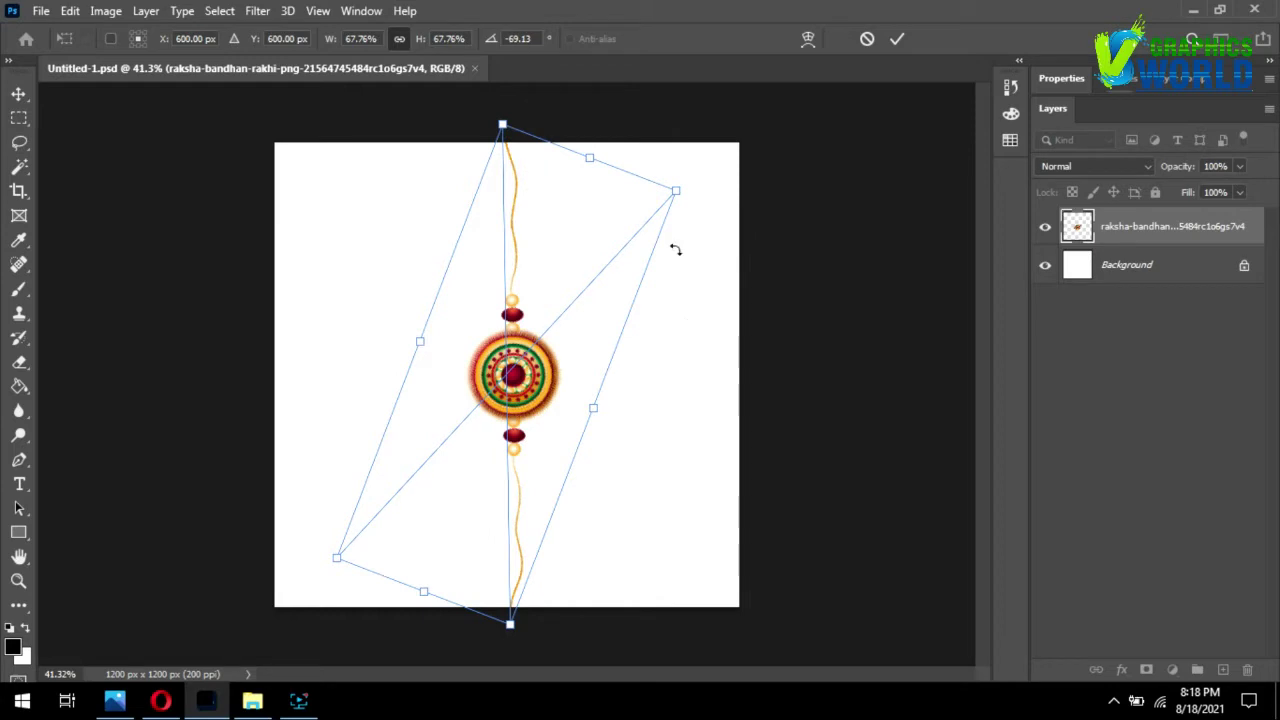
drag(677, 190, 856, 68)
drag(647, 285, 443, 367)
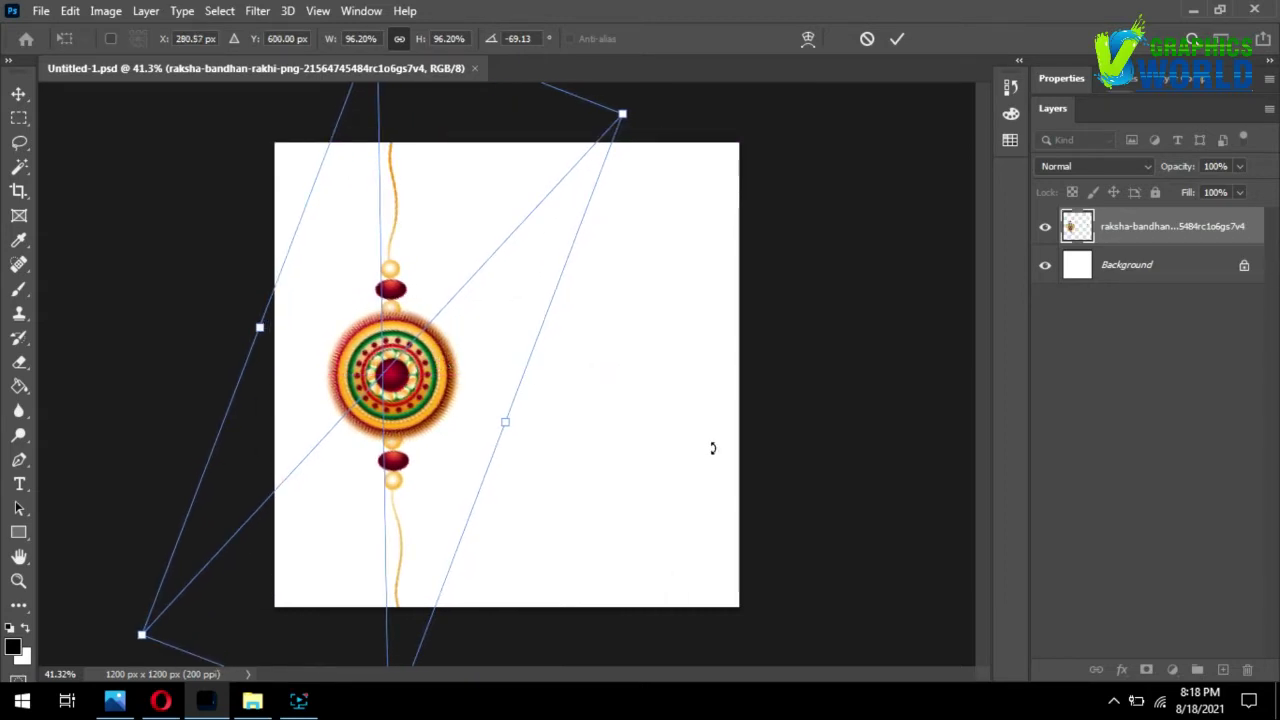
key(Return)
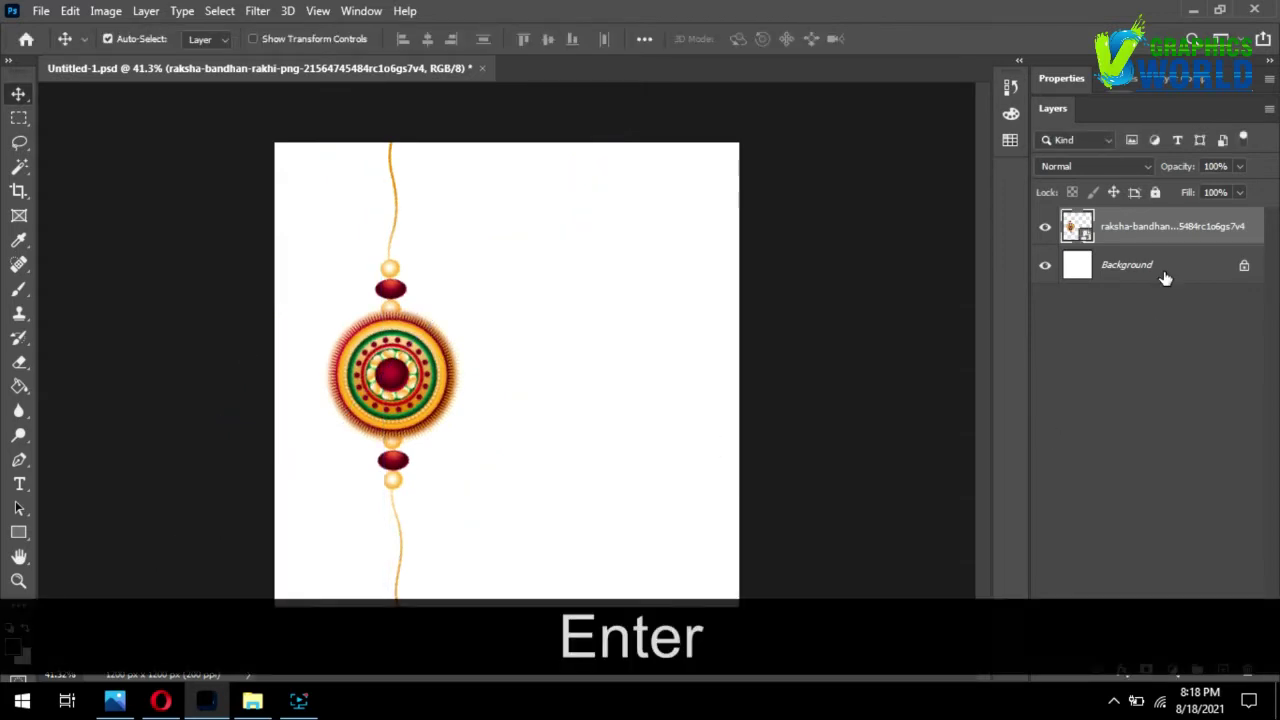
- Create a new layer directly above the Background and fill it with crimson #d10644
click(1150, 266)
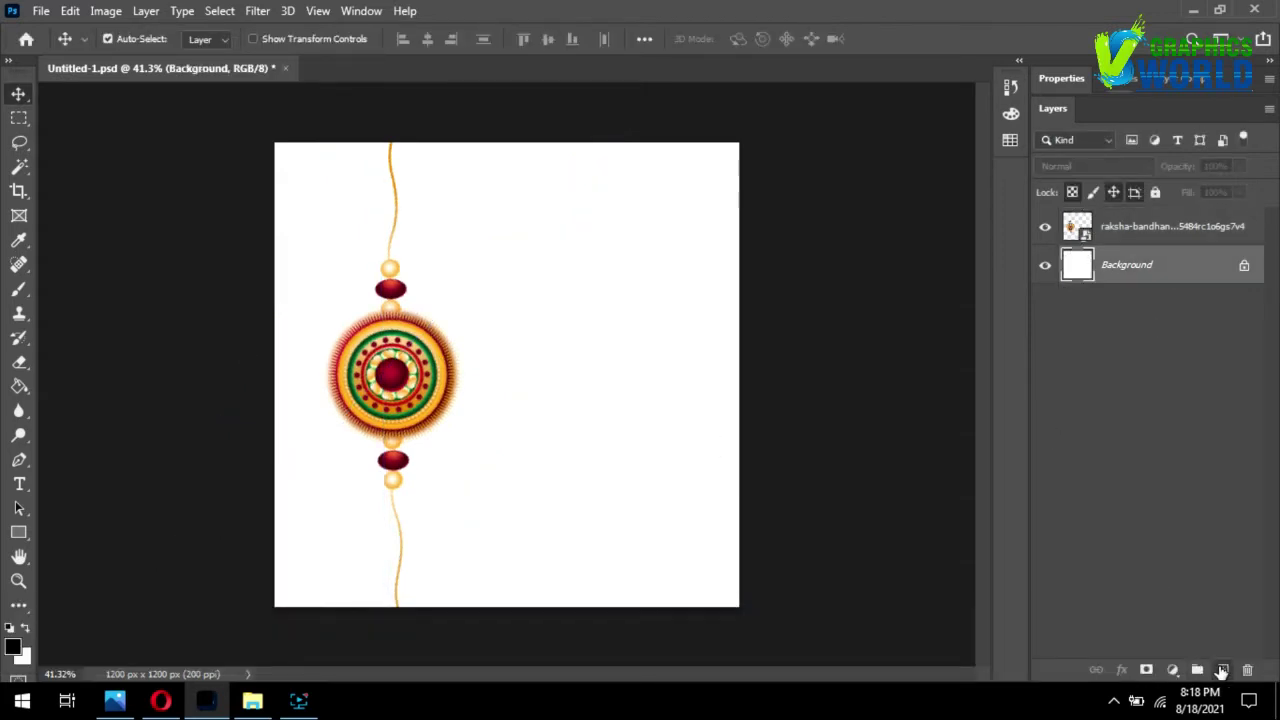
click(1222, 670)
click(19, 387)
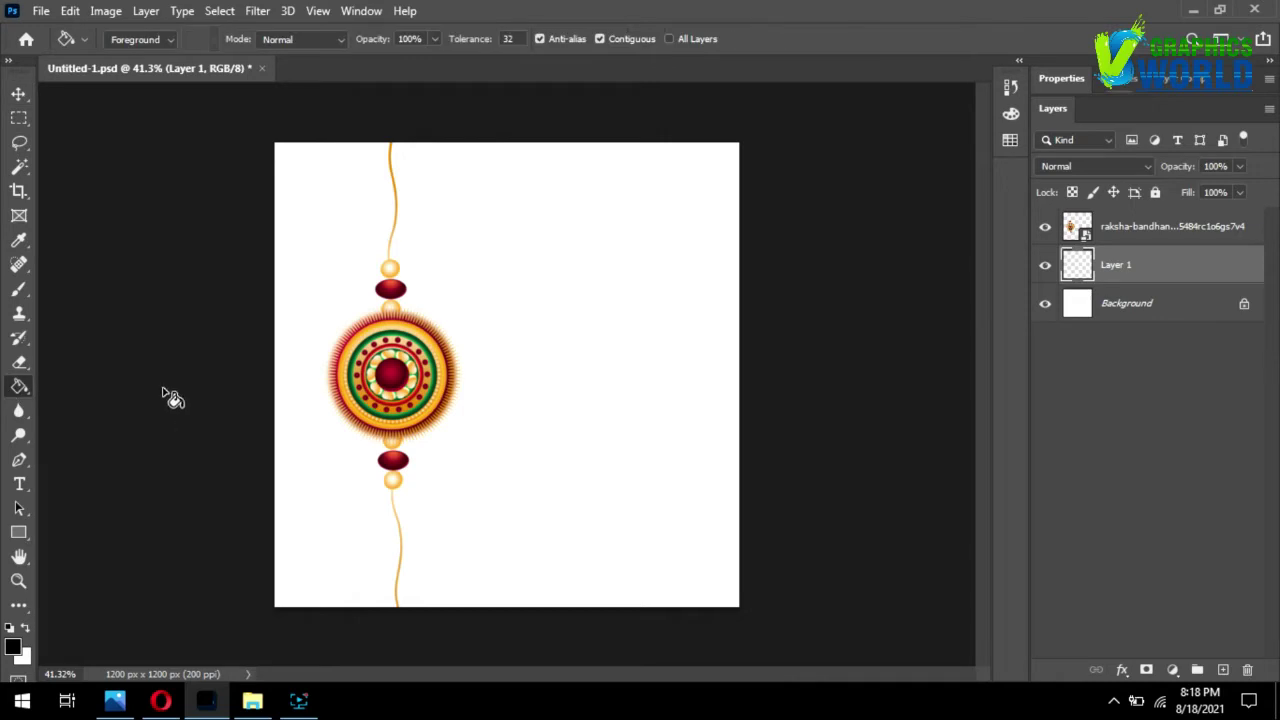
click(20, 650)
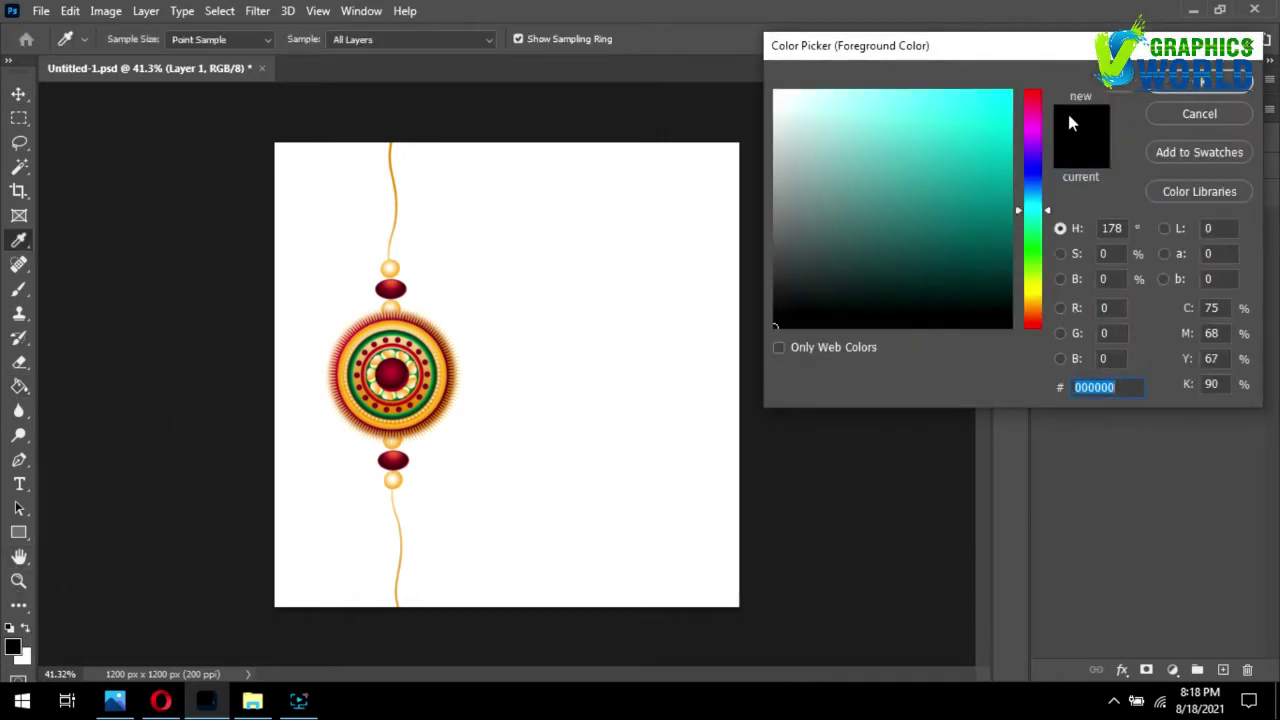
click(1038, 111)
mouse_move(1036, 111)
mouse_down()
mouse_move(990, 131)
mouse_move(1006, 134)
mouse_move(1011, 163)
mouse_move(1005, 132)
mouse_move(1035, 110)
mouse_up()
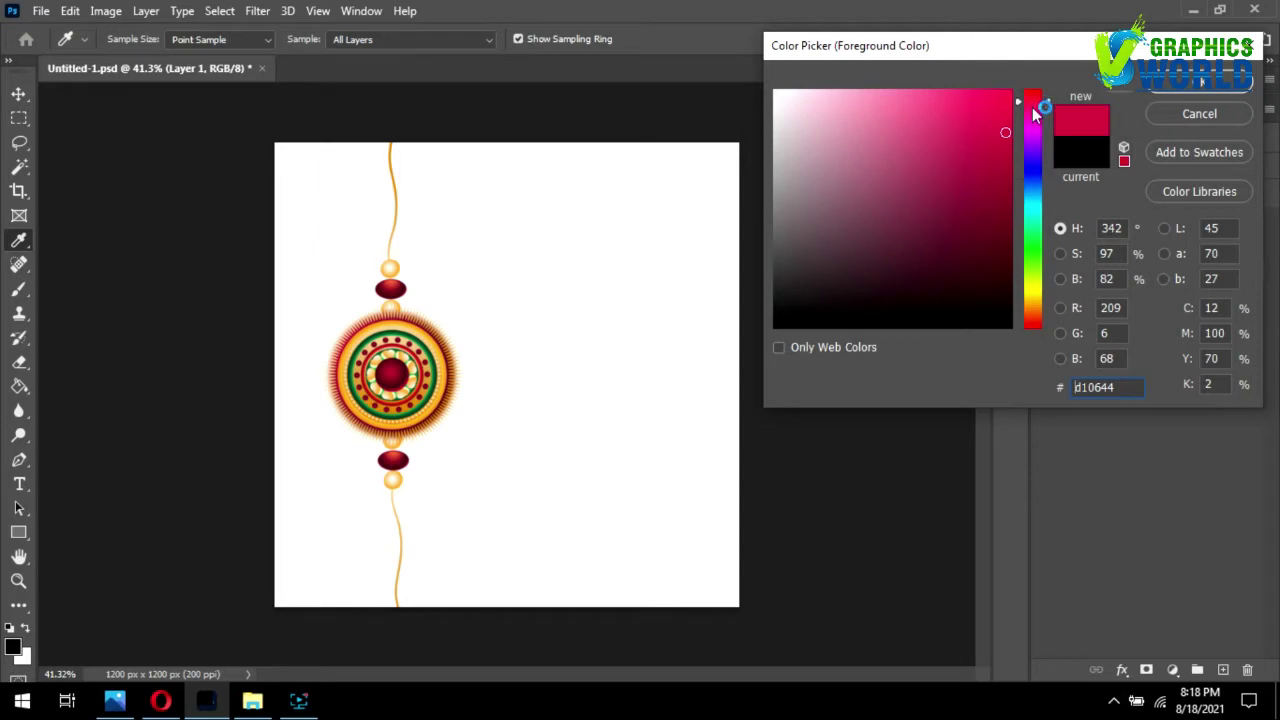
click(1200, 82)
click(491, 359)
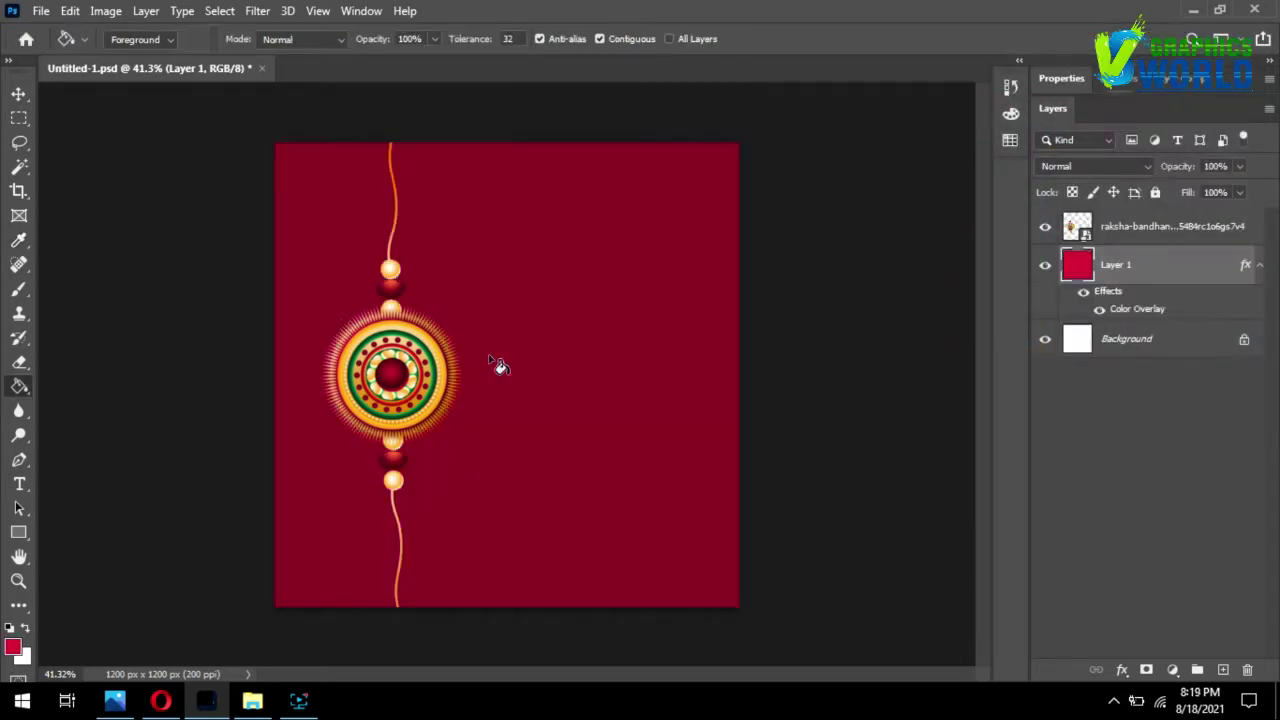
- Move the rakhi slightly to the right on the red background, keeping it at the same height
click(19, 94)
click(310, 366)
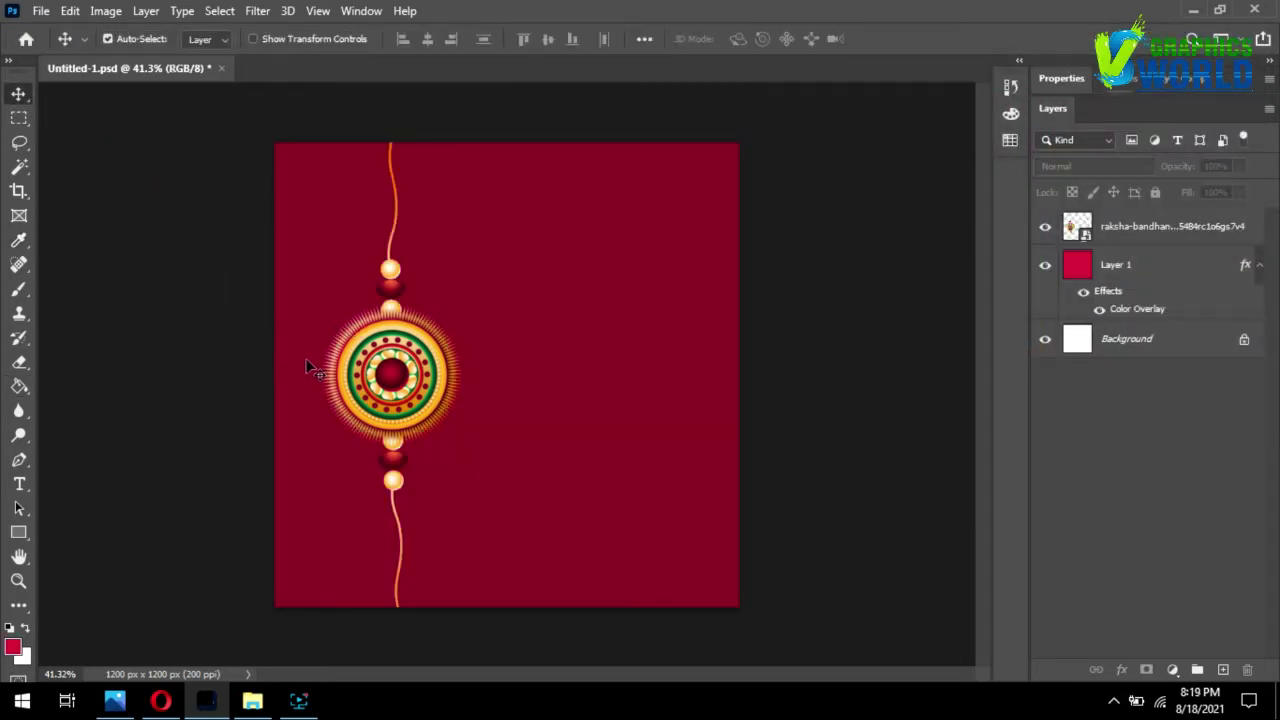
click(382, 368)
drag(390, 368, 412, 368)
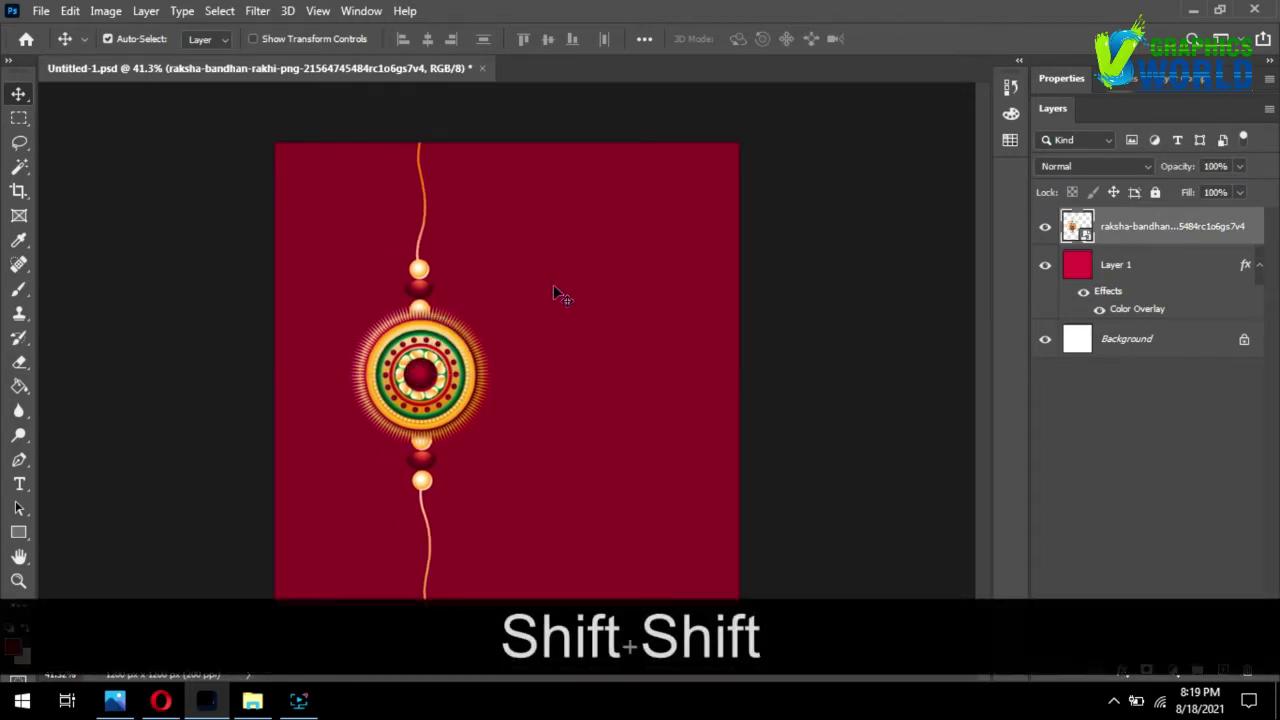
click(517, 276)
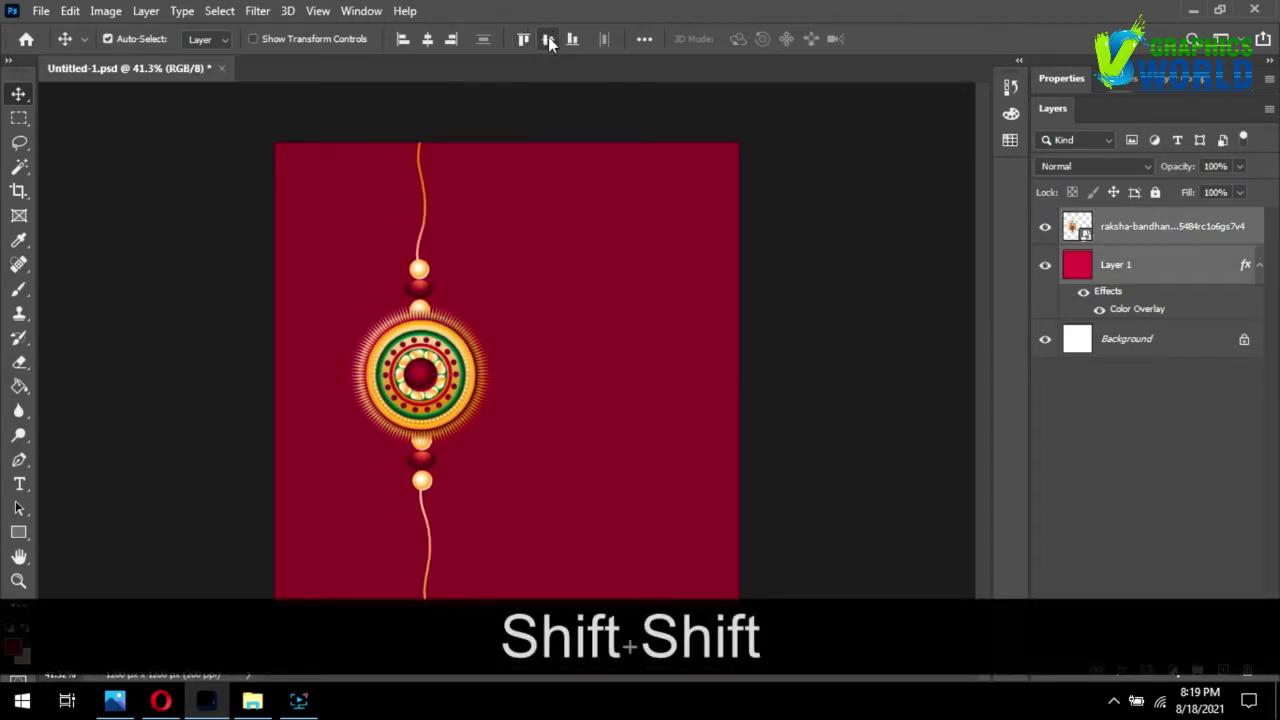
click(806, 356)
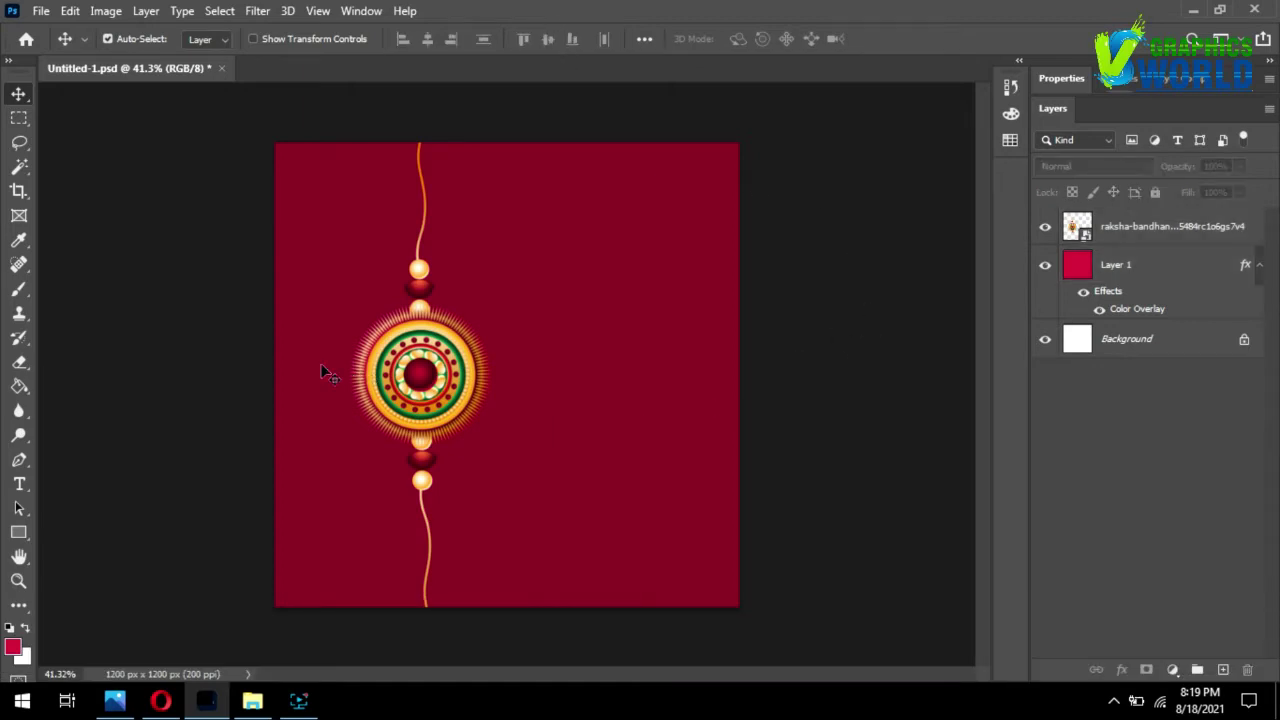
- Select the empty area left of the rakhi with the Magic Wand and add a new layer beneath the rakhi layer
click(19, 166)
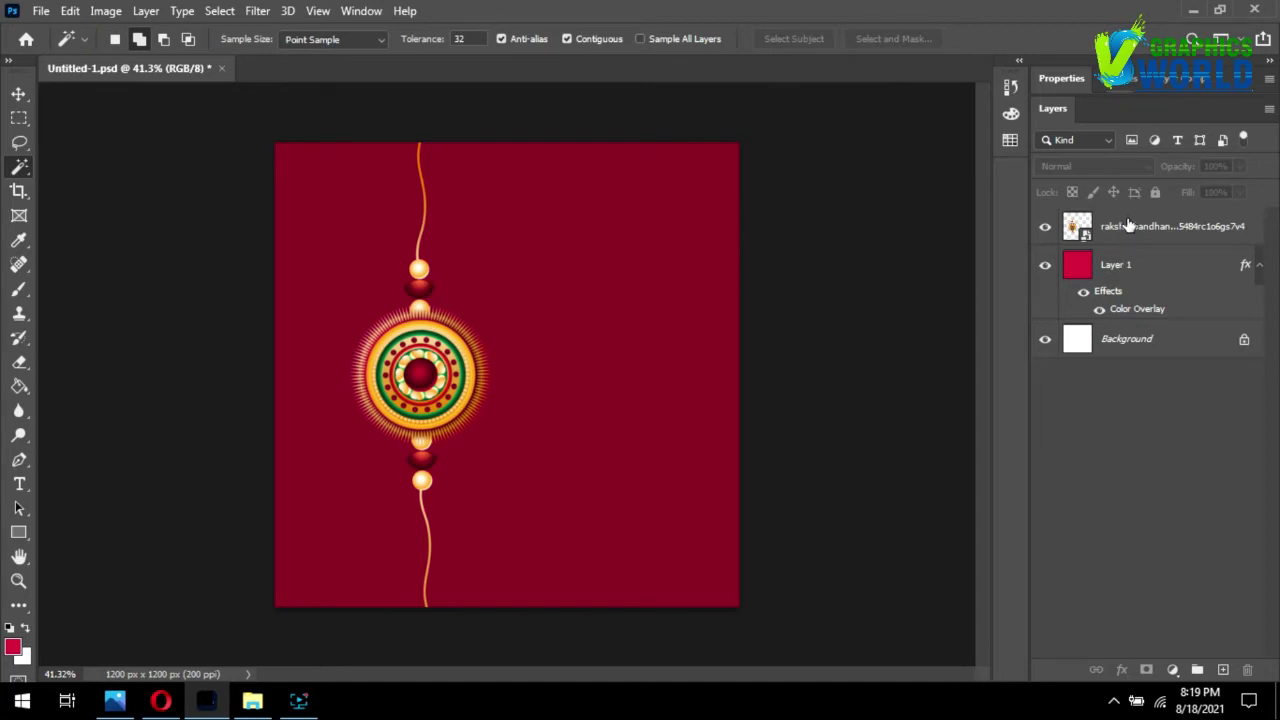
click(1128, 226)
click(300, 300)
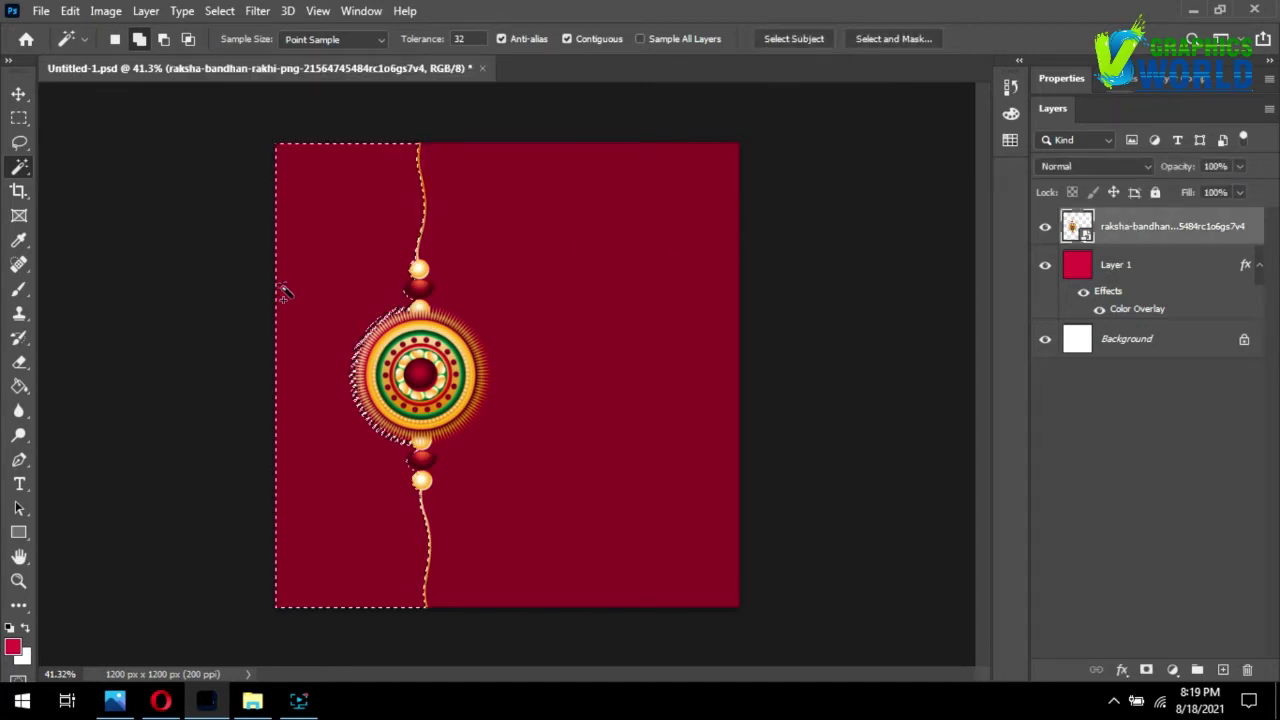
click(19, 93)
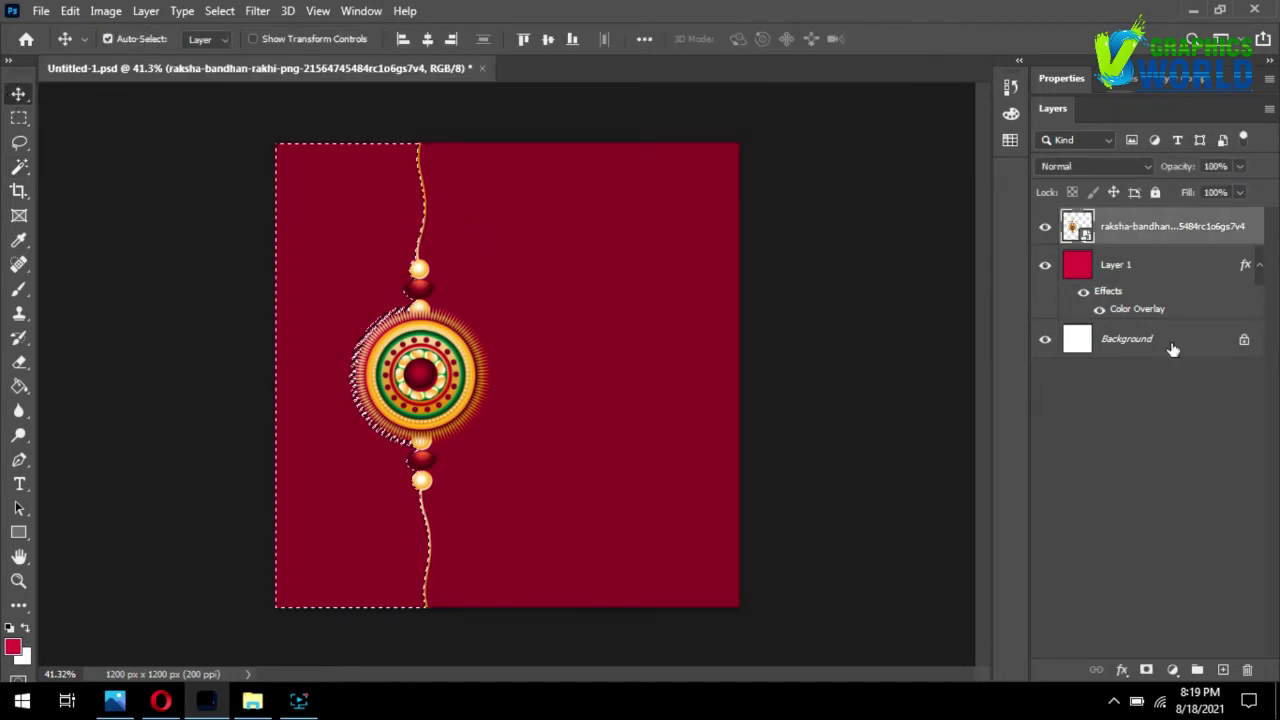
click(1222, 669)
drag(1142, 238, 1143, 288)
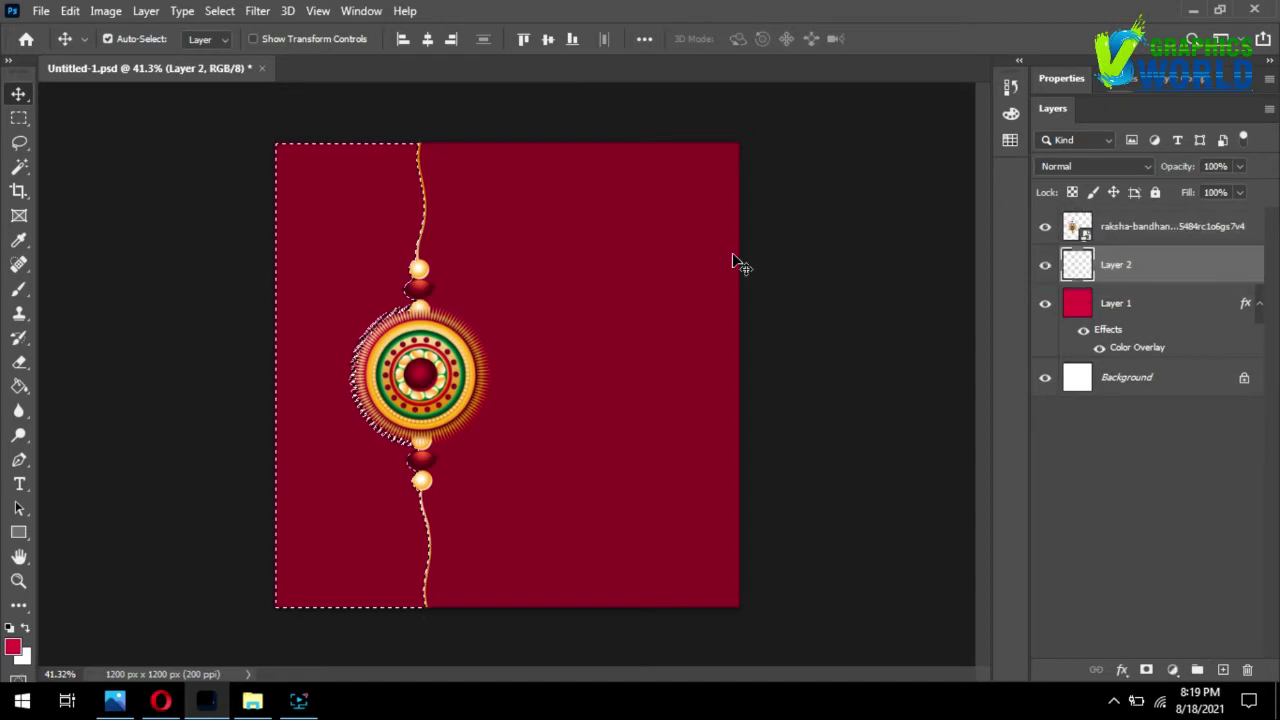
- Fill the selected area left of the rakhi with dark navy blue on Layer 2 using the Paint Bucket
click(18, 385)
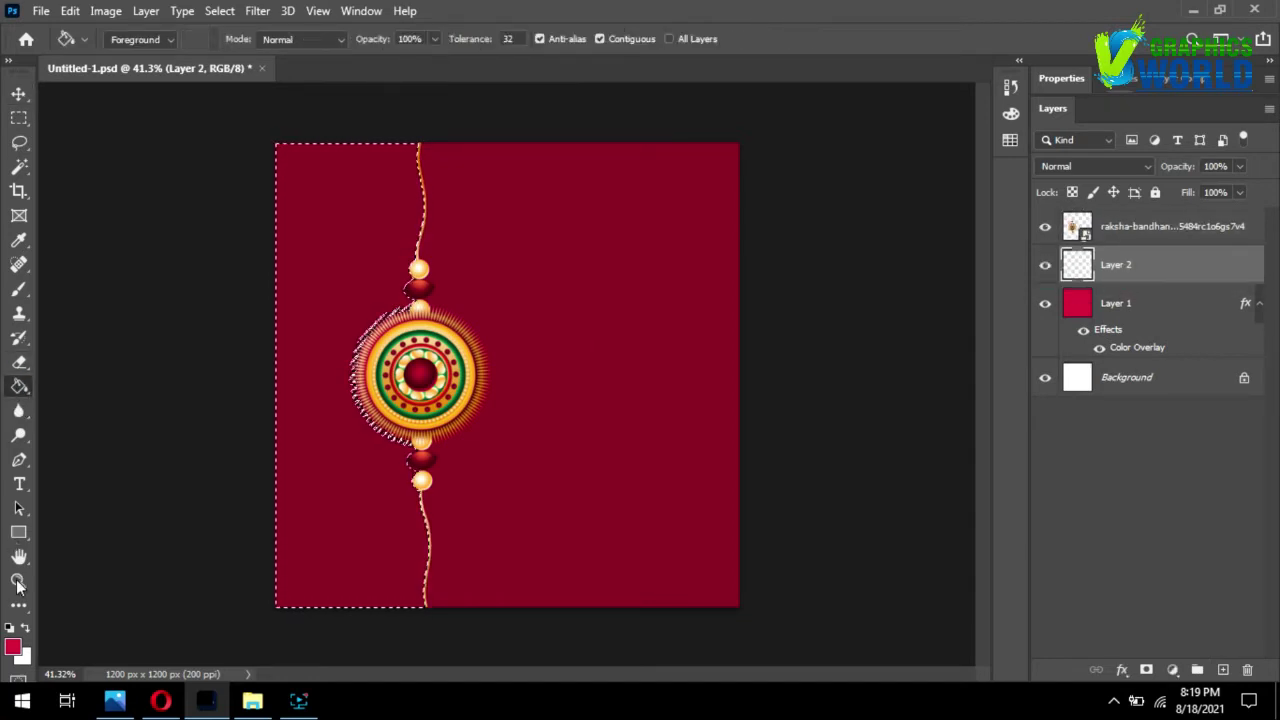
click(14, 648)
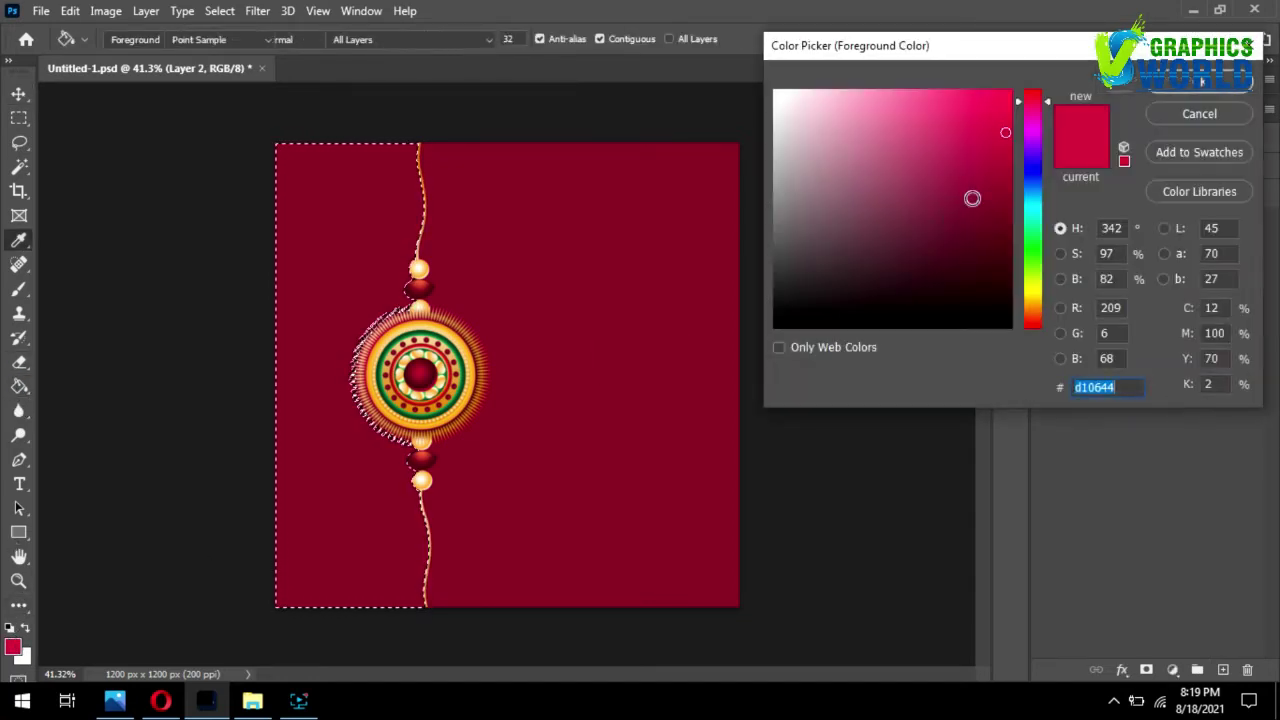
click(1027, 172)
drag(1000, 180, 1005, 212)
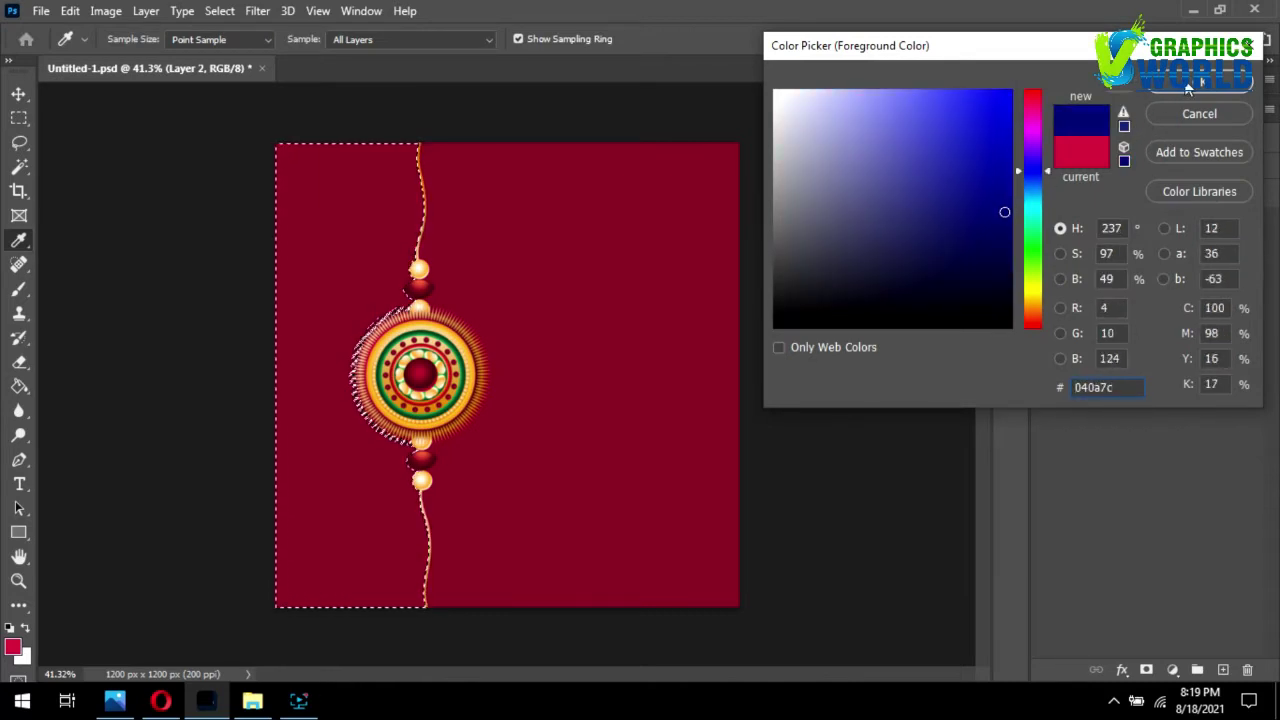
click(1003, 209)
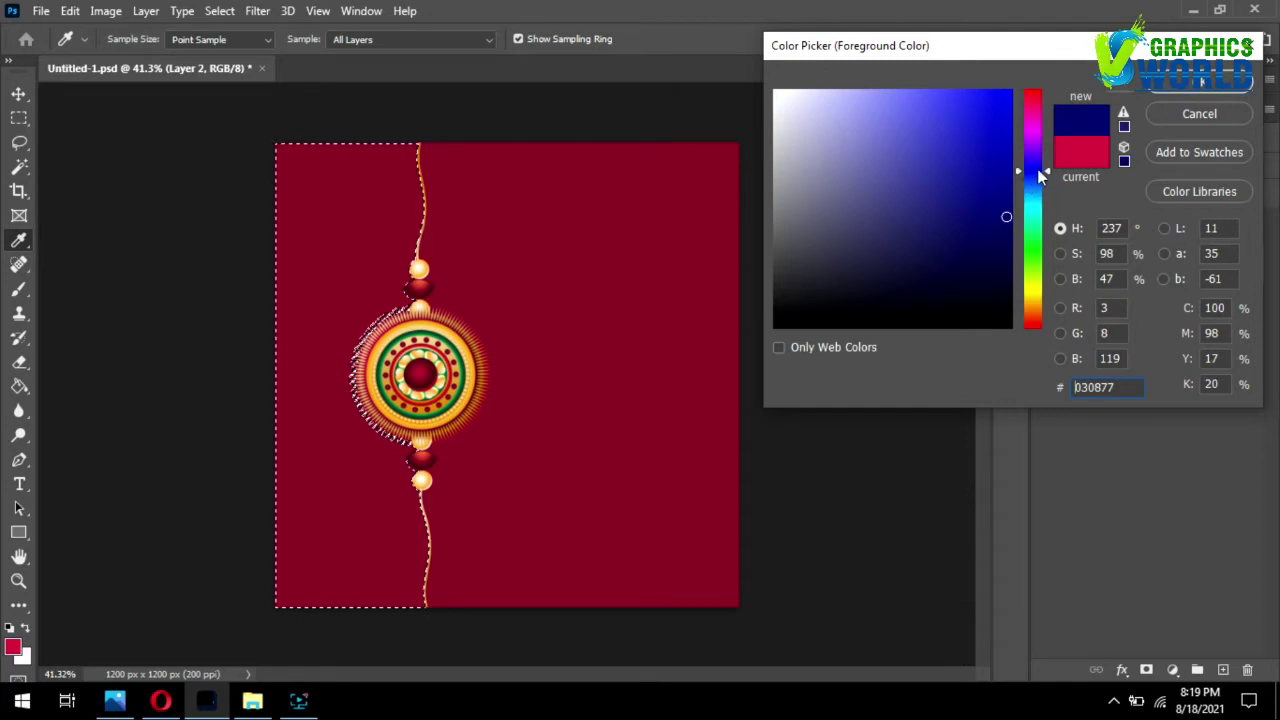
click(1040, 178)
drag(1040, 178, 1037, 163)
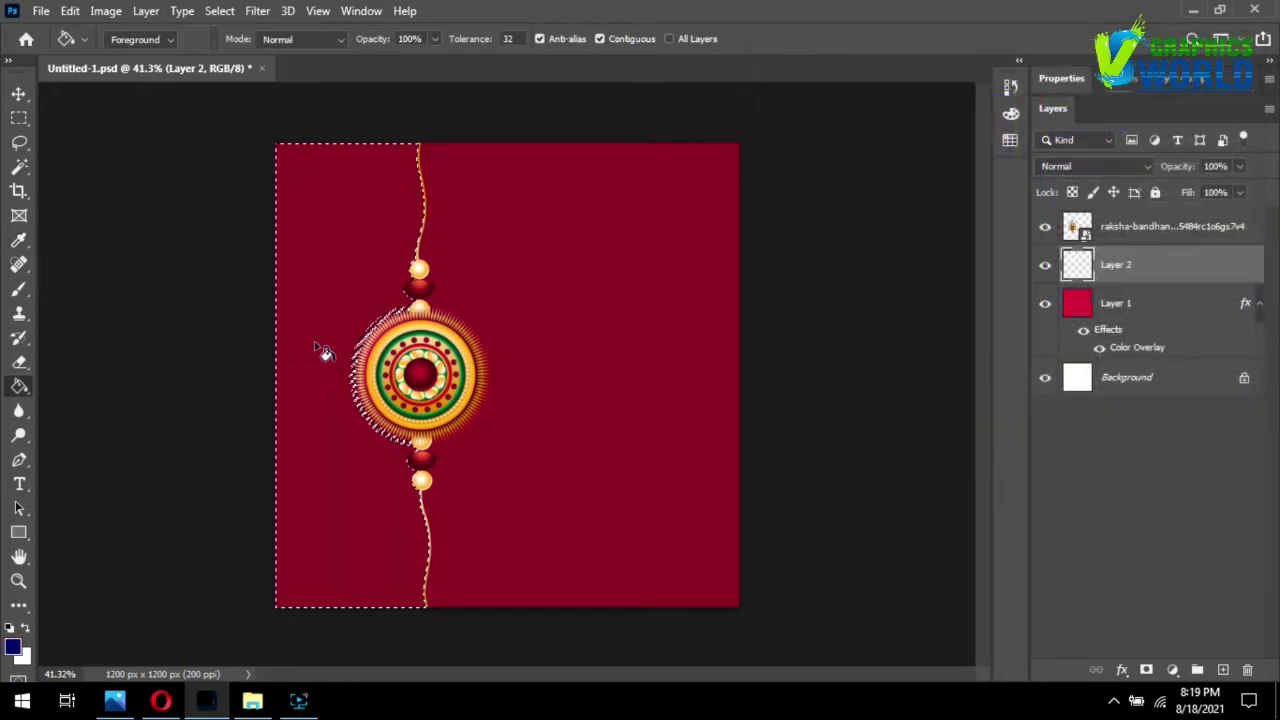
click(320, 350)
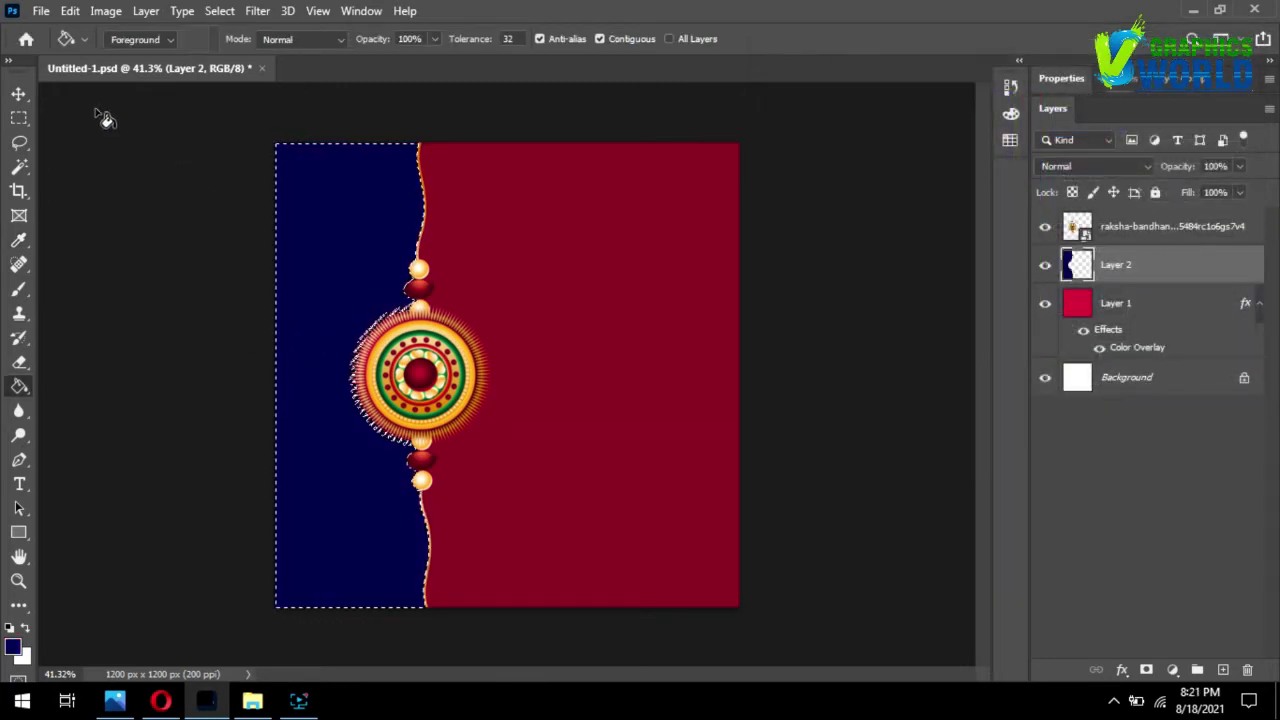
- Save the document and clear the active selection around the navy area
click(19, 93)
ctrl+click(131, 163)
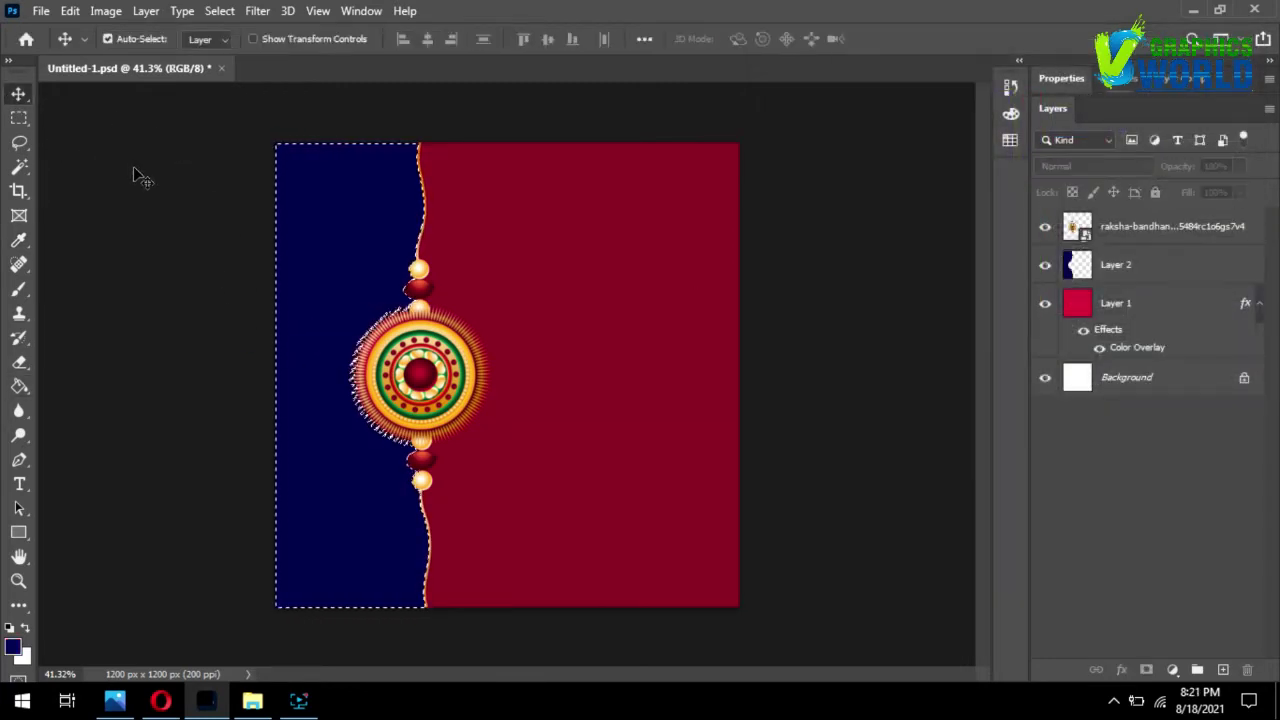
key(ctrl+s)
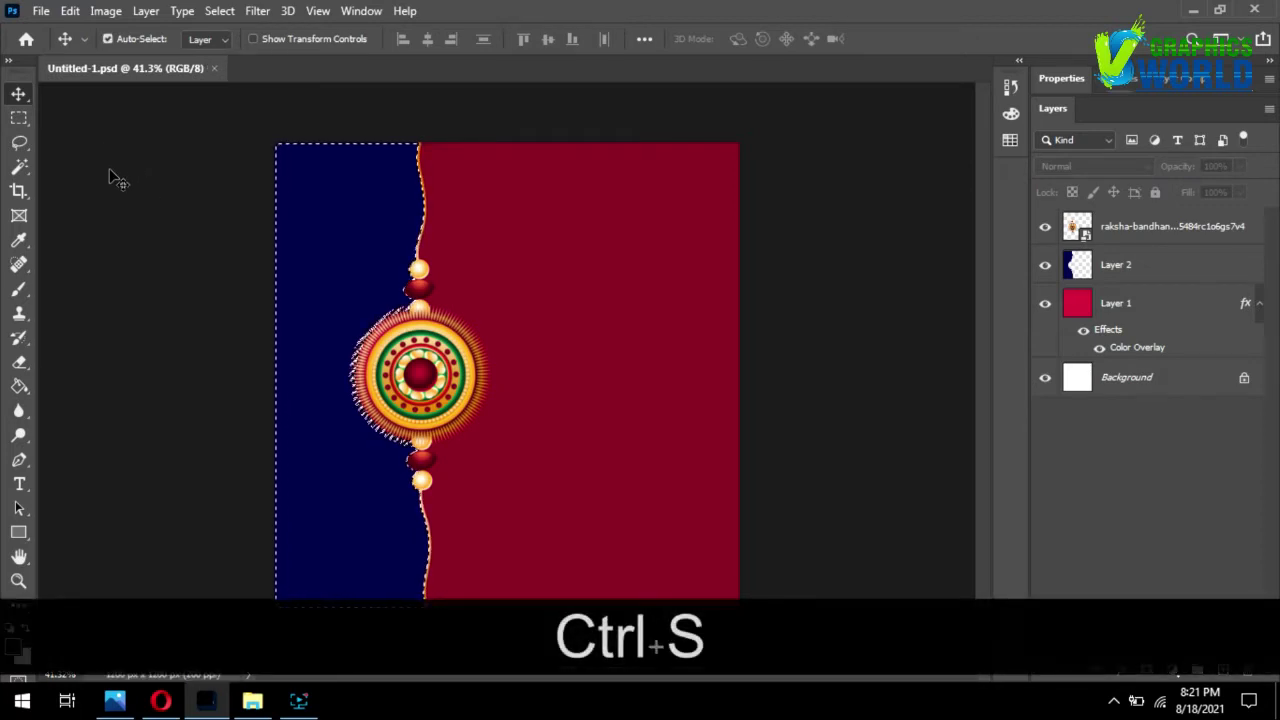
key(ctrl+d)
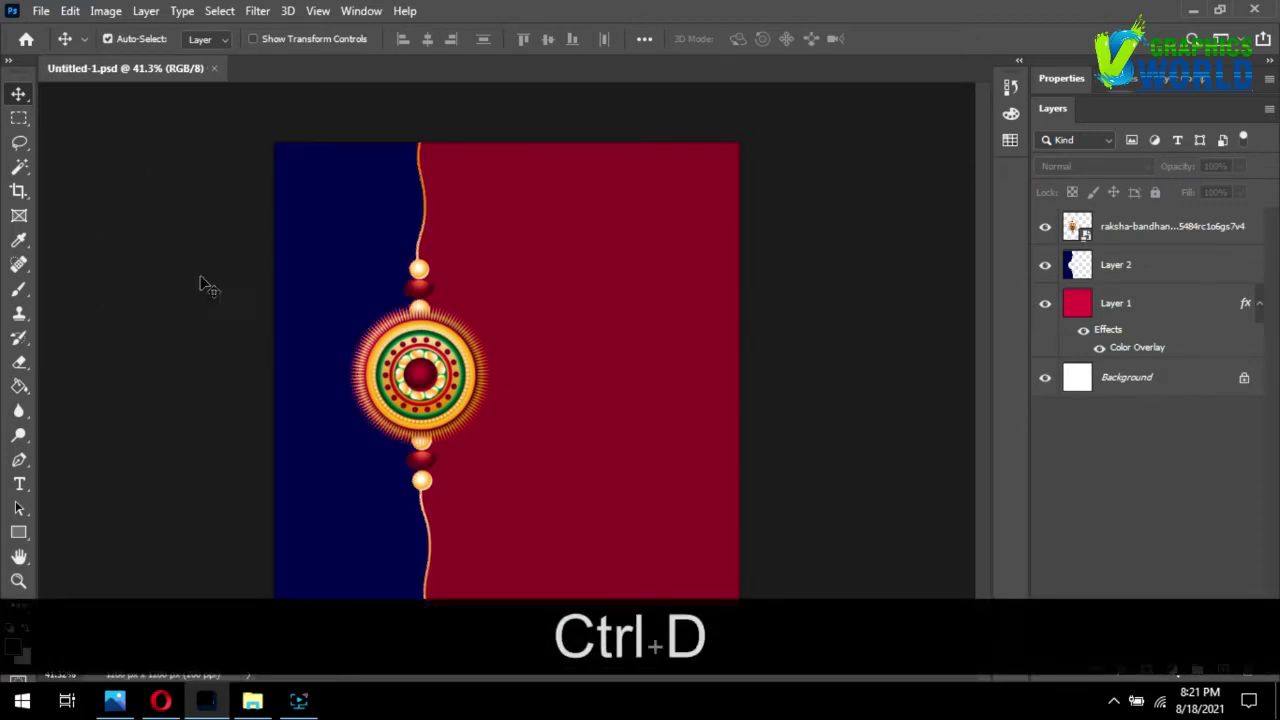
- Duplicate the navy Layer 2 and nudge the original right so its edge extends past the rakhi thread, saving the document
click(297, 263)
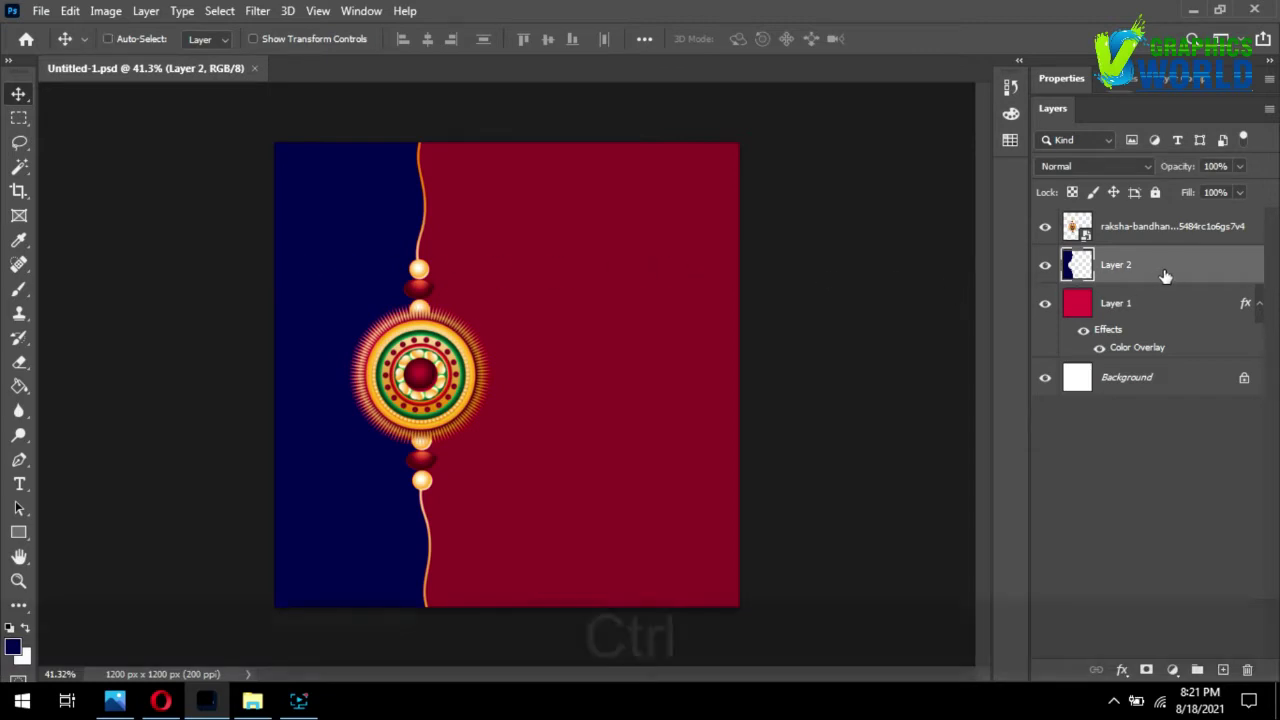
key(ctrl+j)
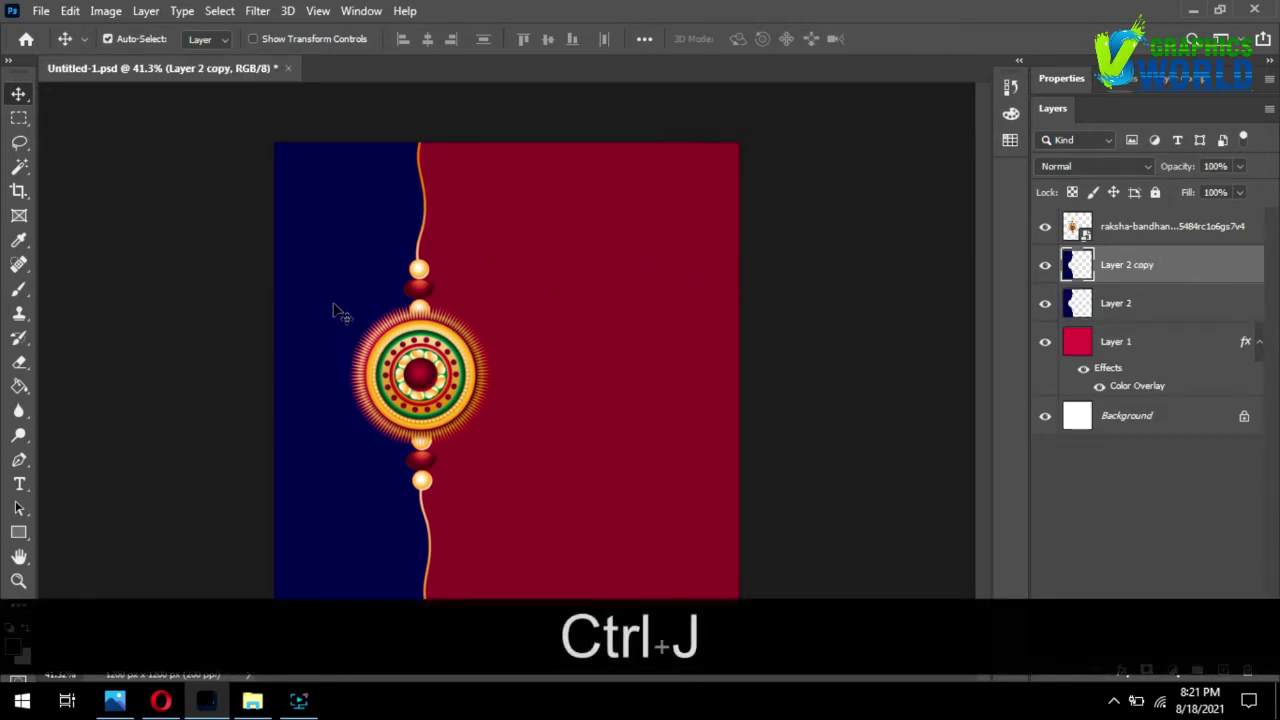
click(1152, 305)
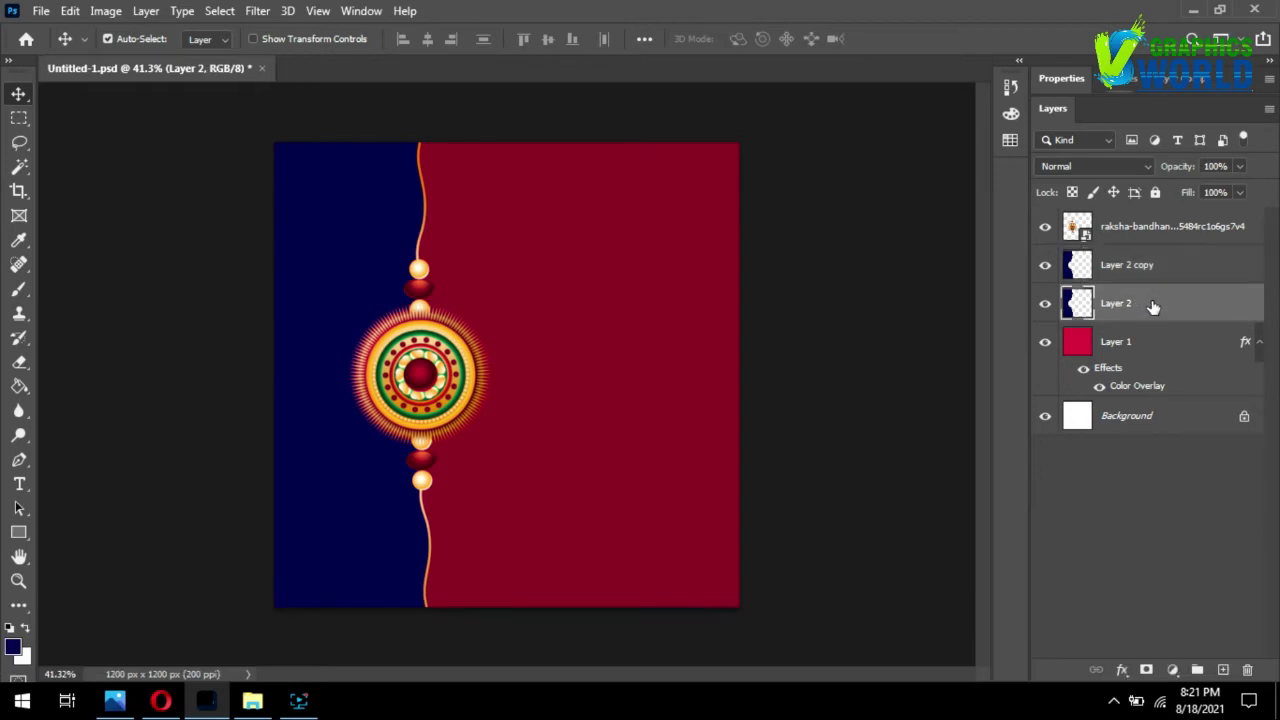
key(Right)
key(Right)
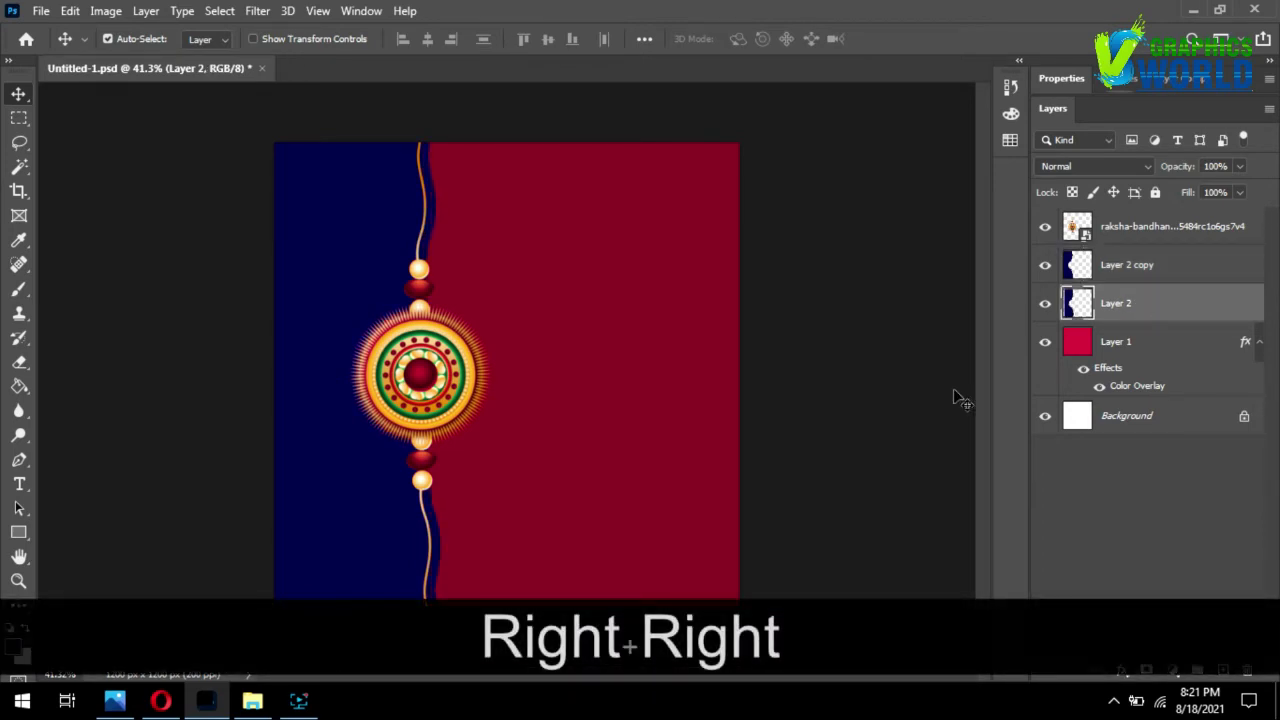
click(860, 328)
key(ctrl+s)
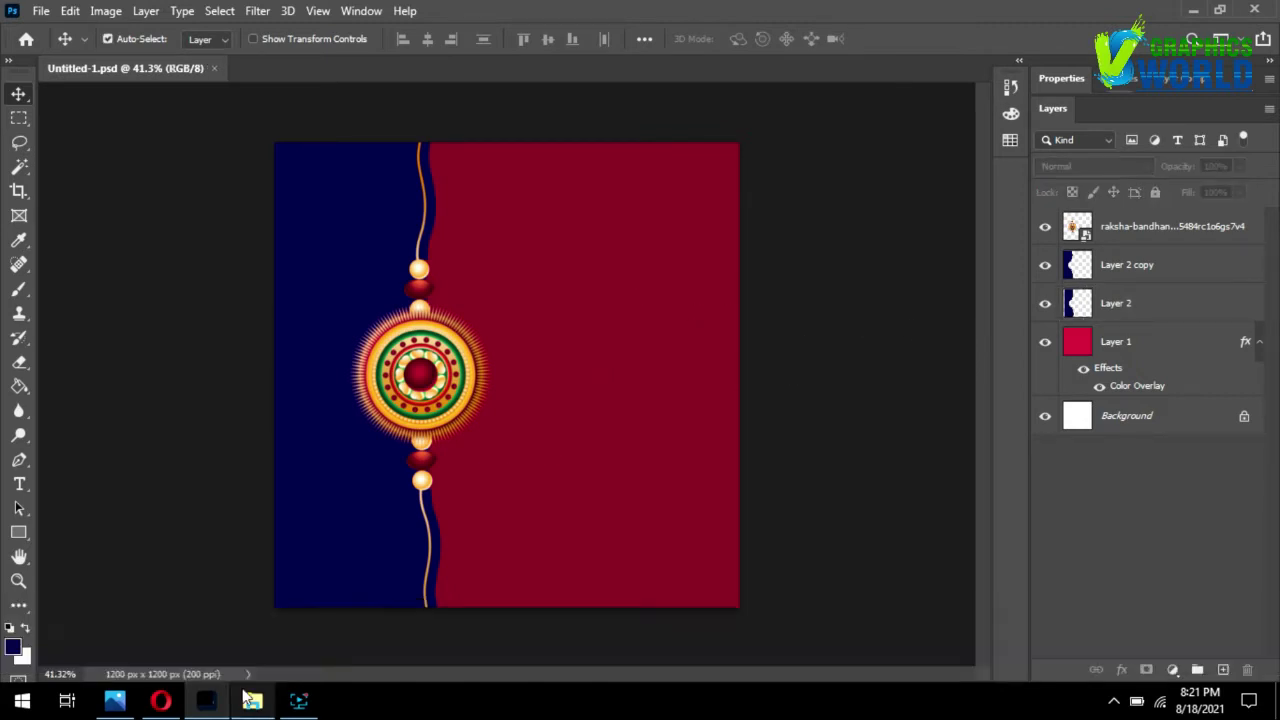
- Place the mandala image "1" from New folder (7) at full canvas size on the design
click(252, 700)
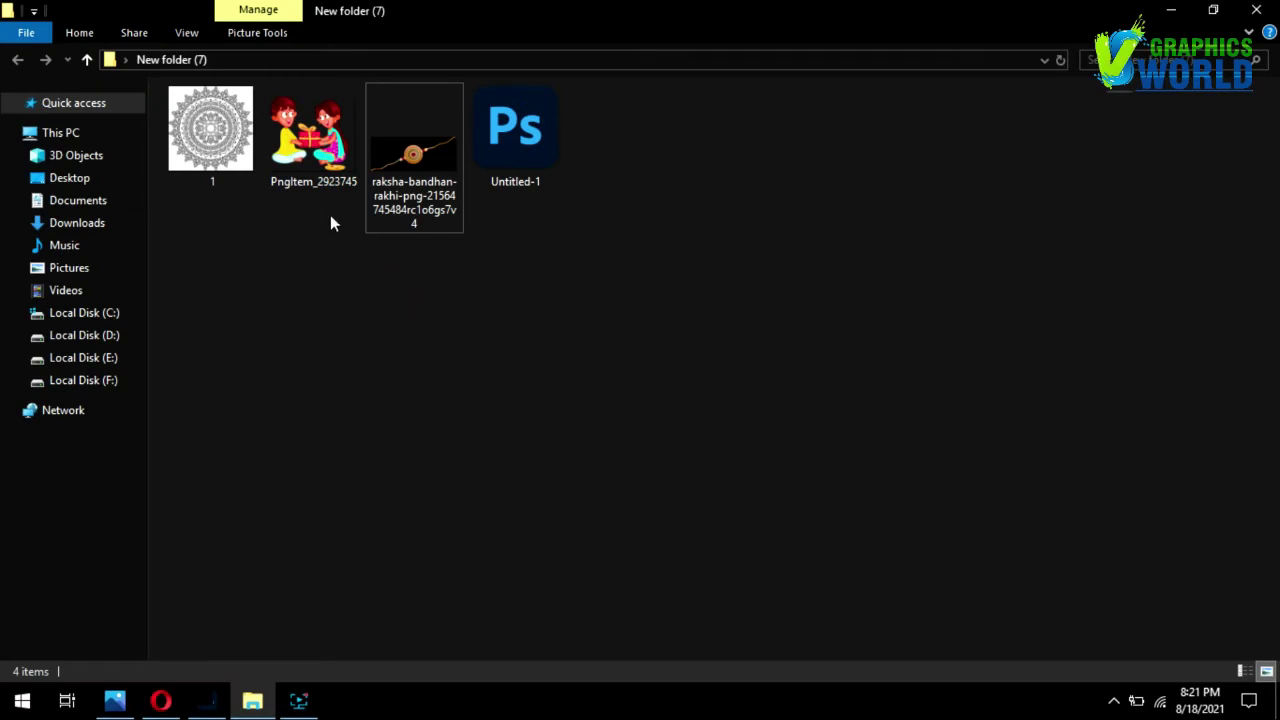
drag(210, 130, 577, 430)
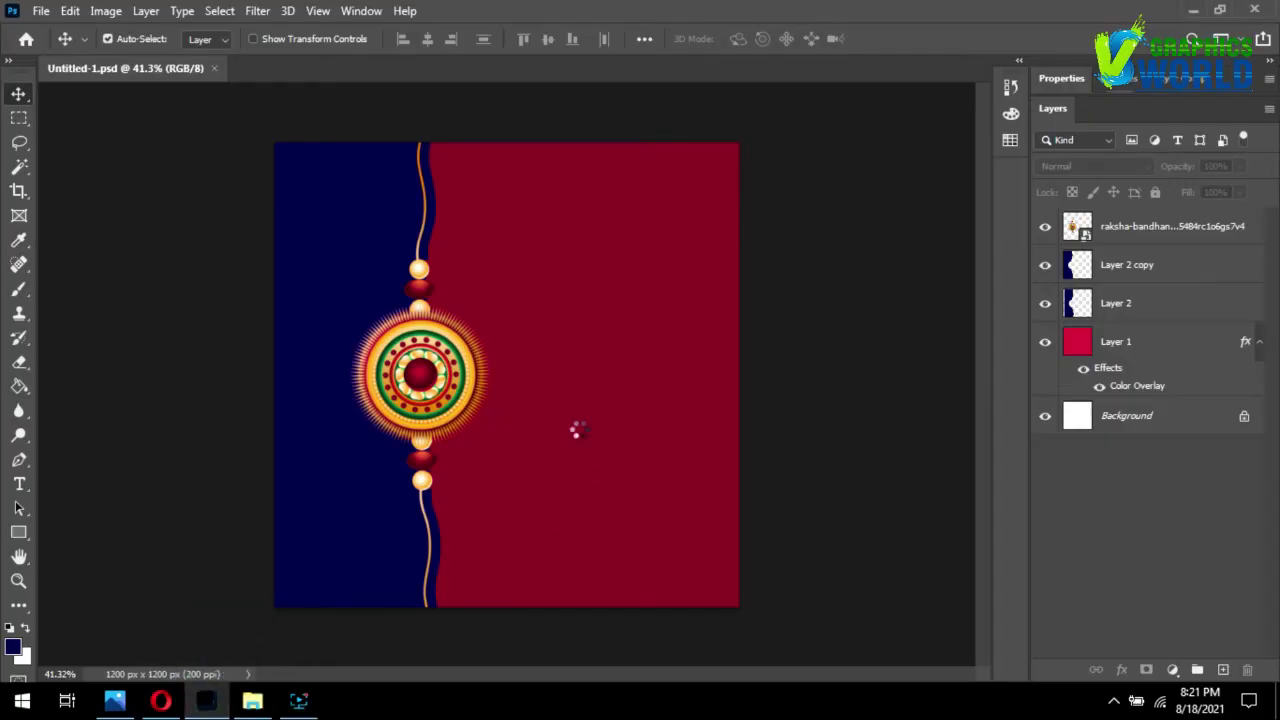
key(Return)
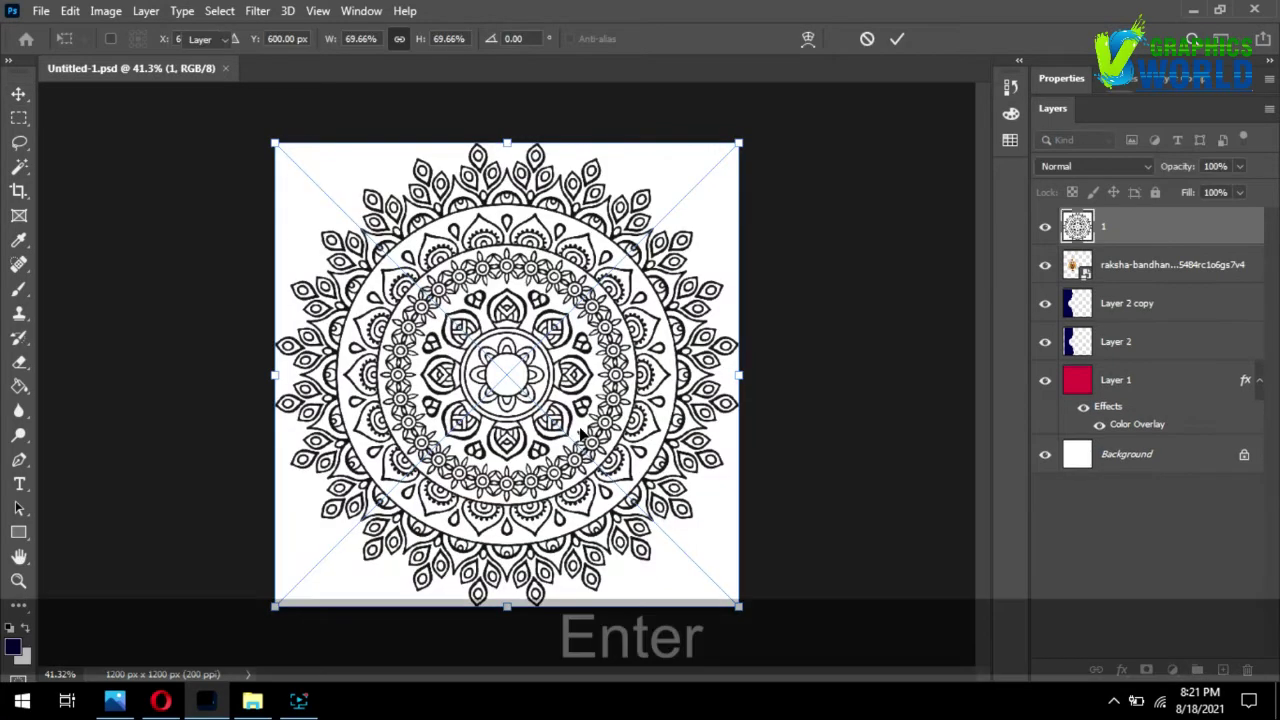
- Extract the mandala's black linework onto a new layer using an inverted Color Range selection of the white, and delete the original image layer
key(Return)
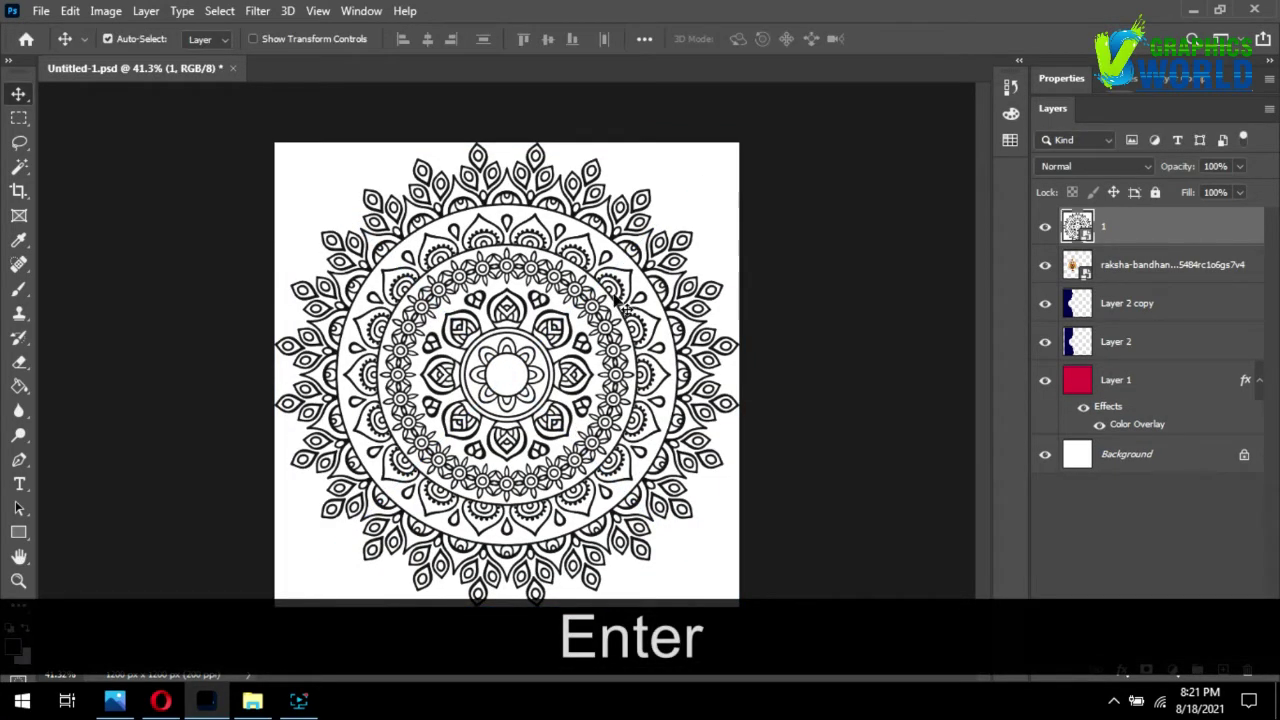
click(220, 12)
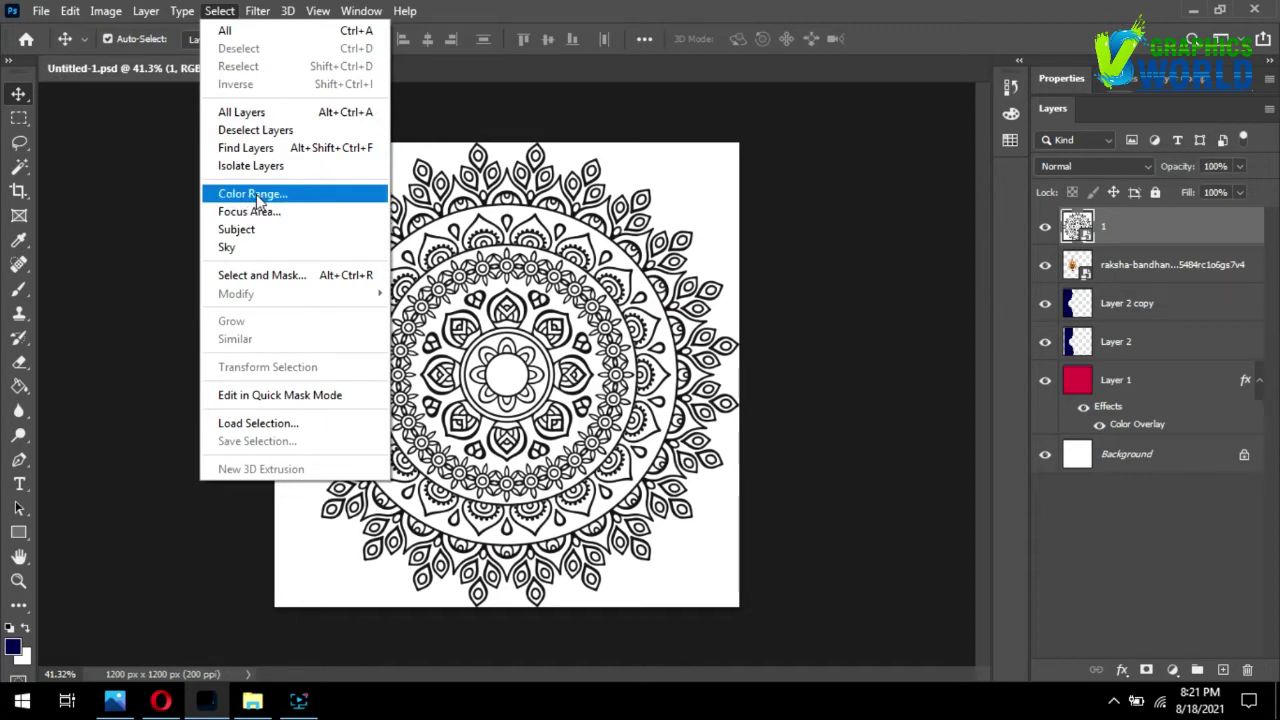
click(256, 194)
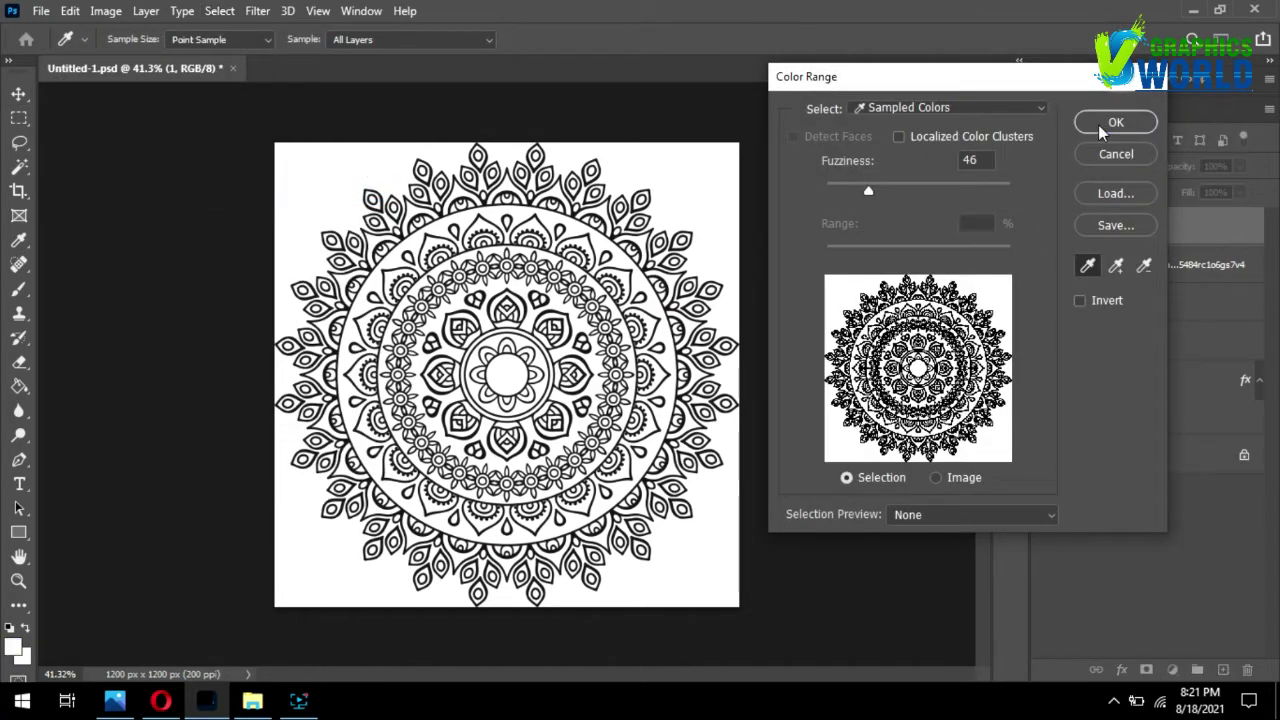
click(1108, 124)
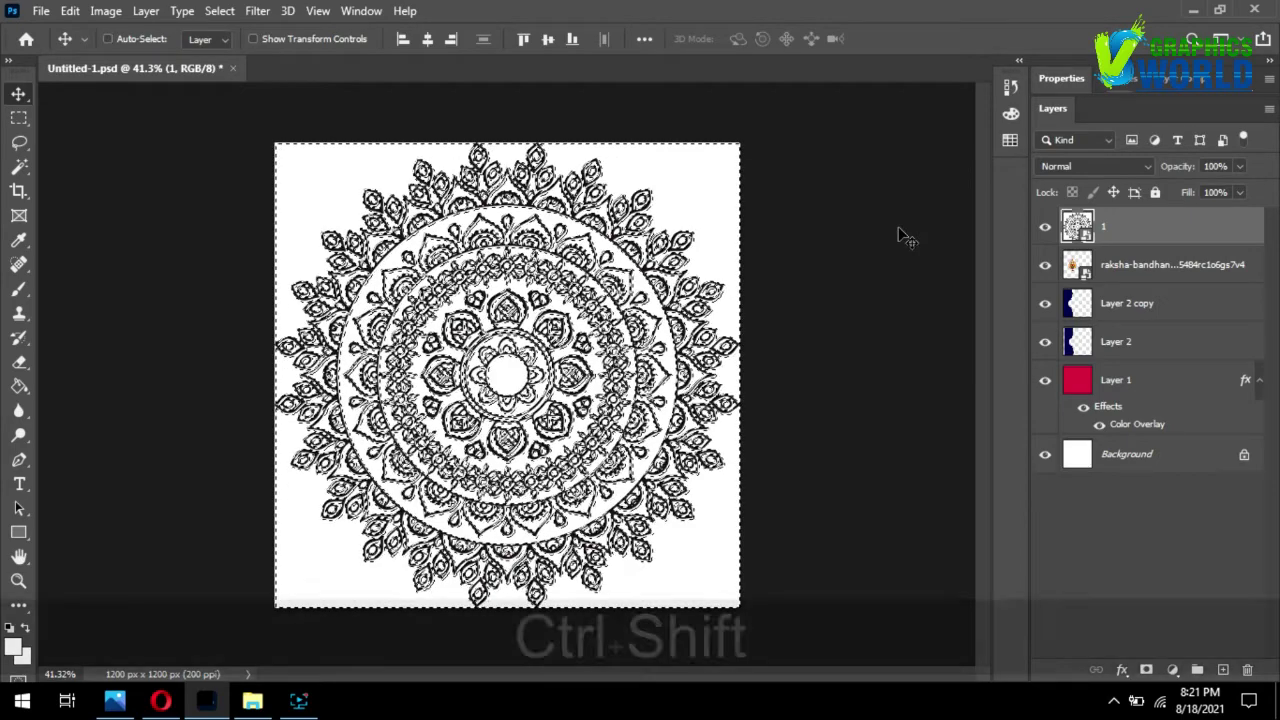
key(ctrl+shift+i)
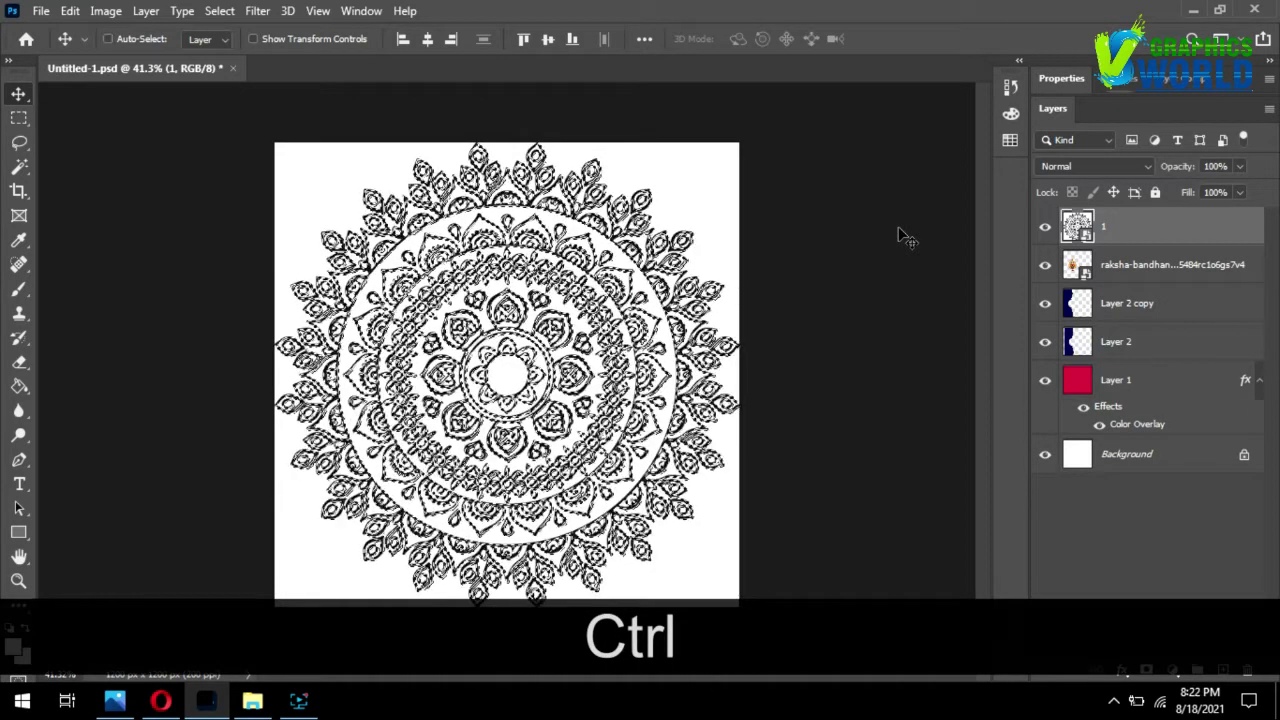
key(ctrl+j)
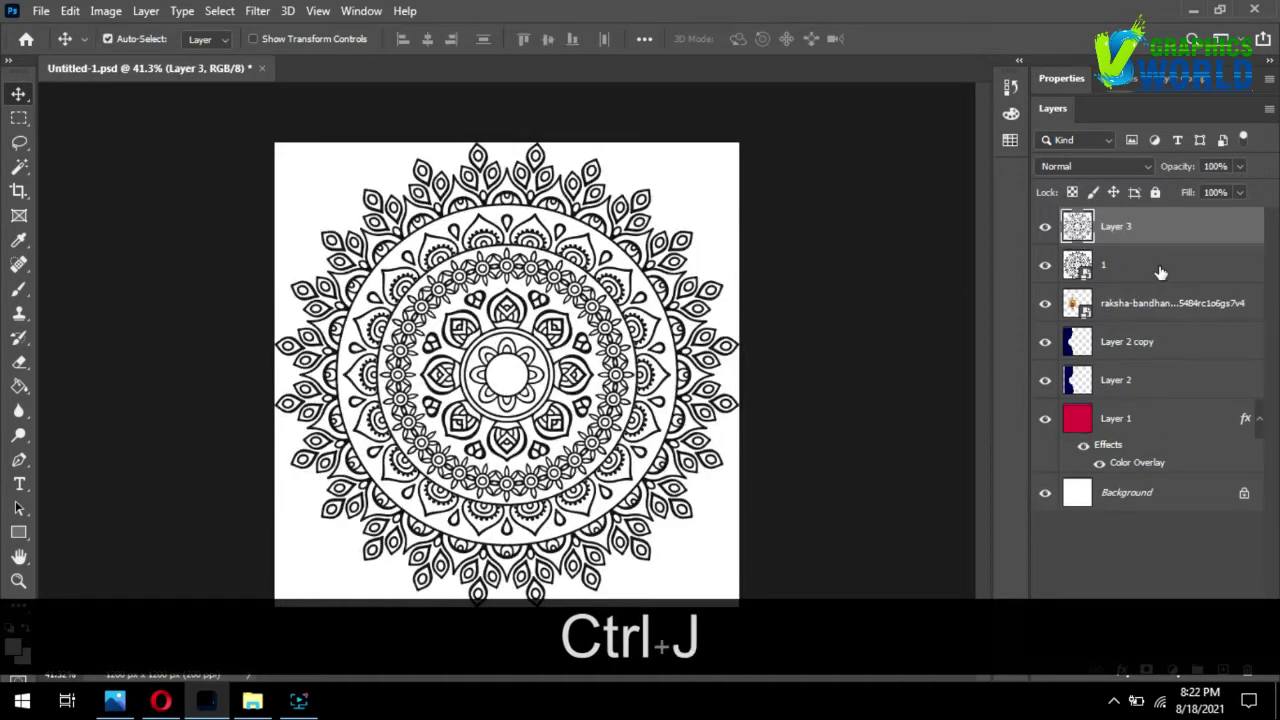
click(1156, 268)
key(Delete)
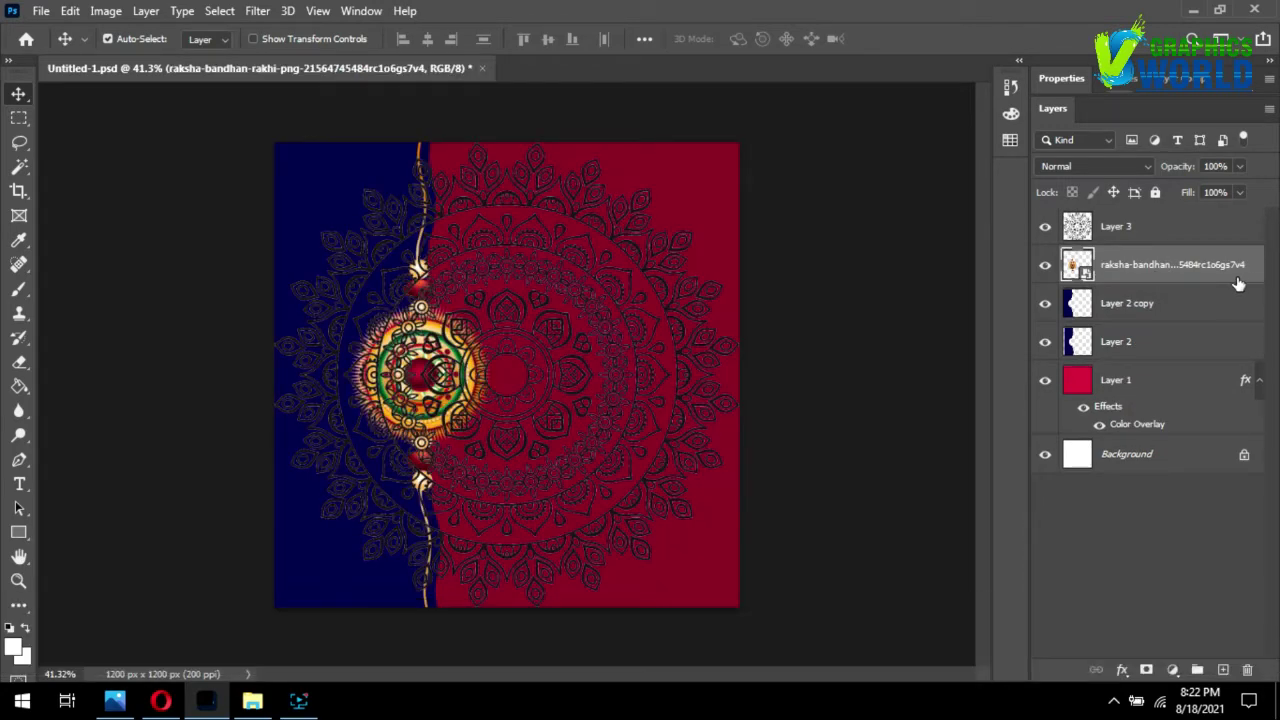
- Apply a gold linear Gradient Overlay at 130° to the mandala on Layer 3, with Color Overlay off
click(1148, 226)
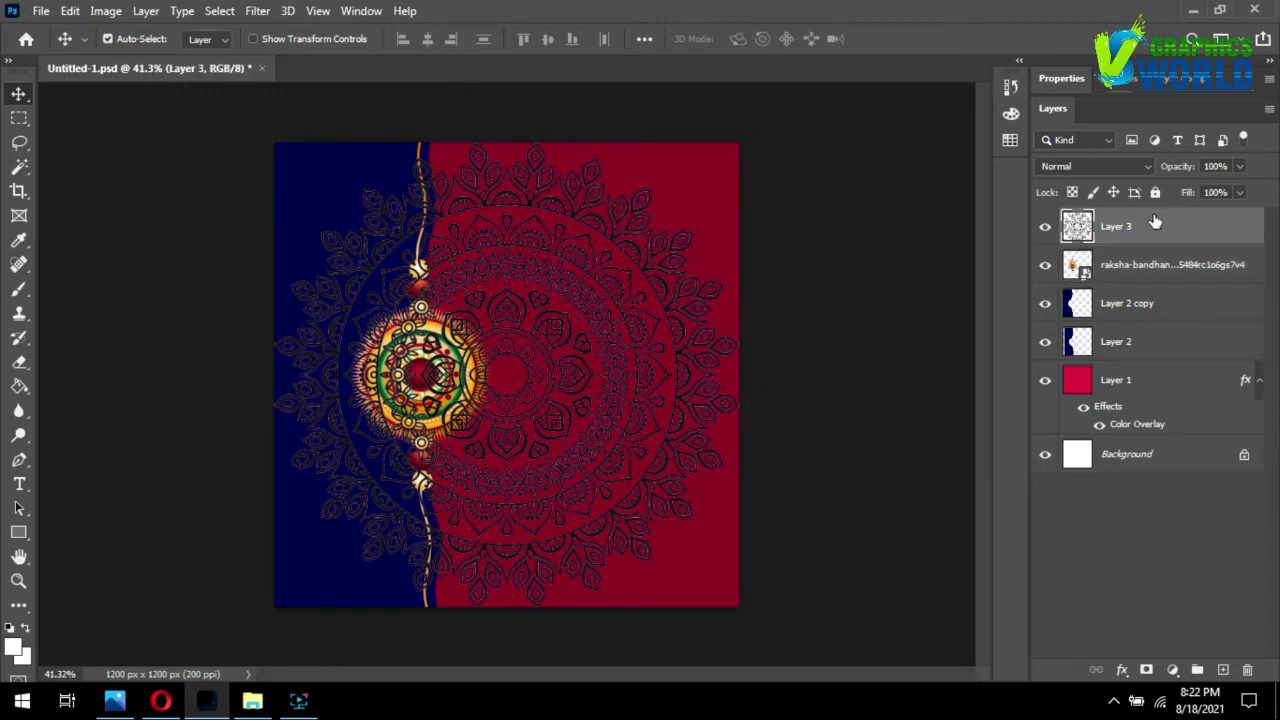
double_click(1155, 222)
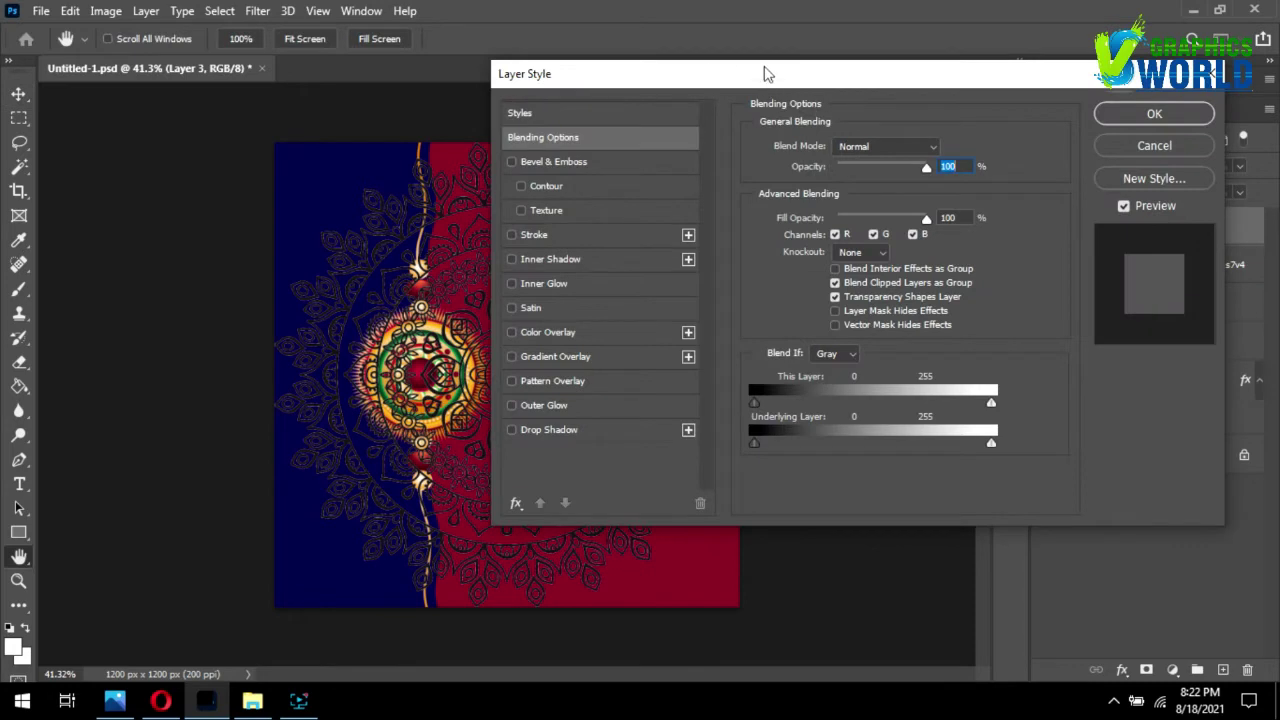
drag(765, 73, 891, 96)
click(672, 353)
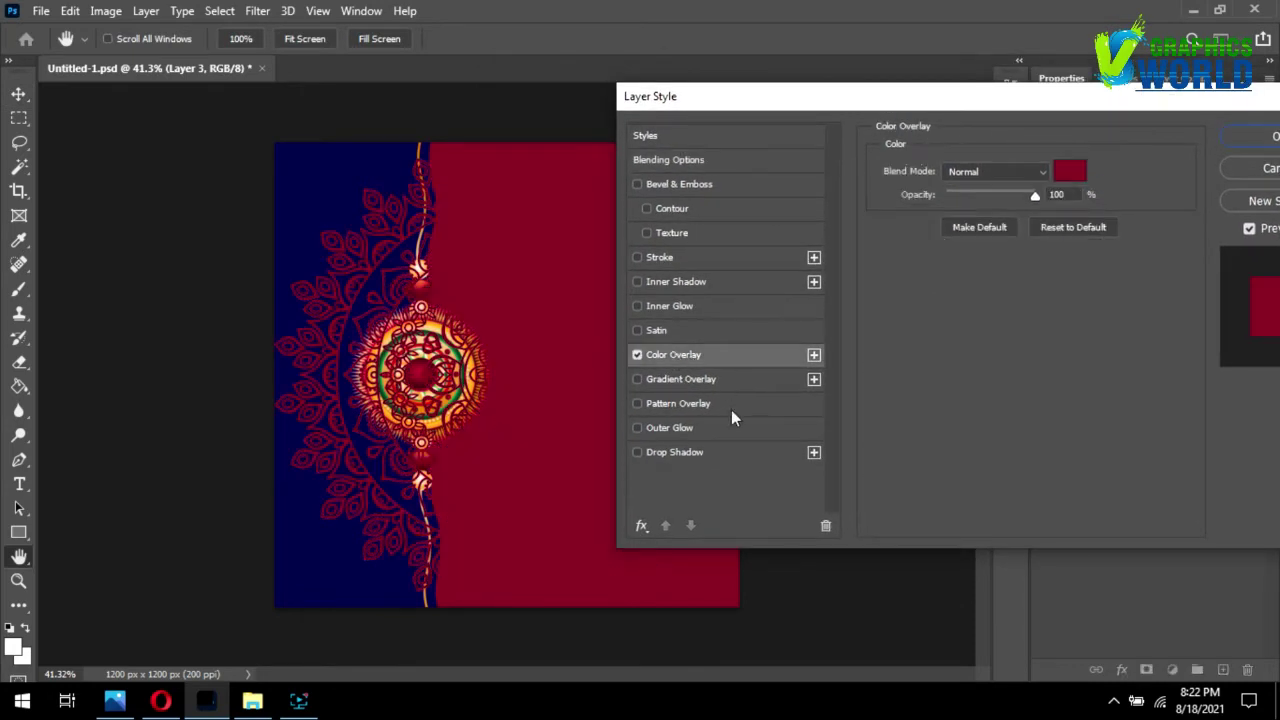
click(665, 380)
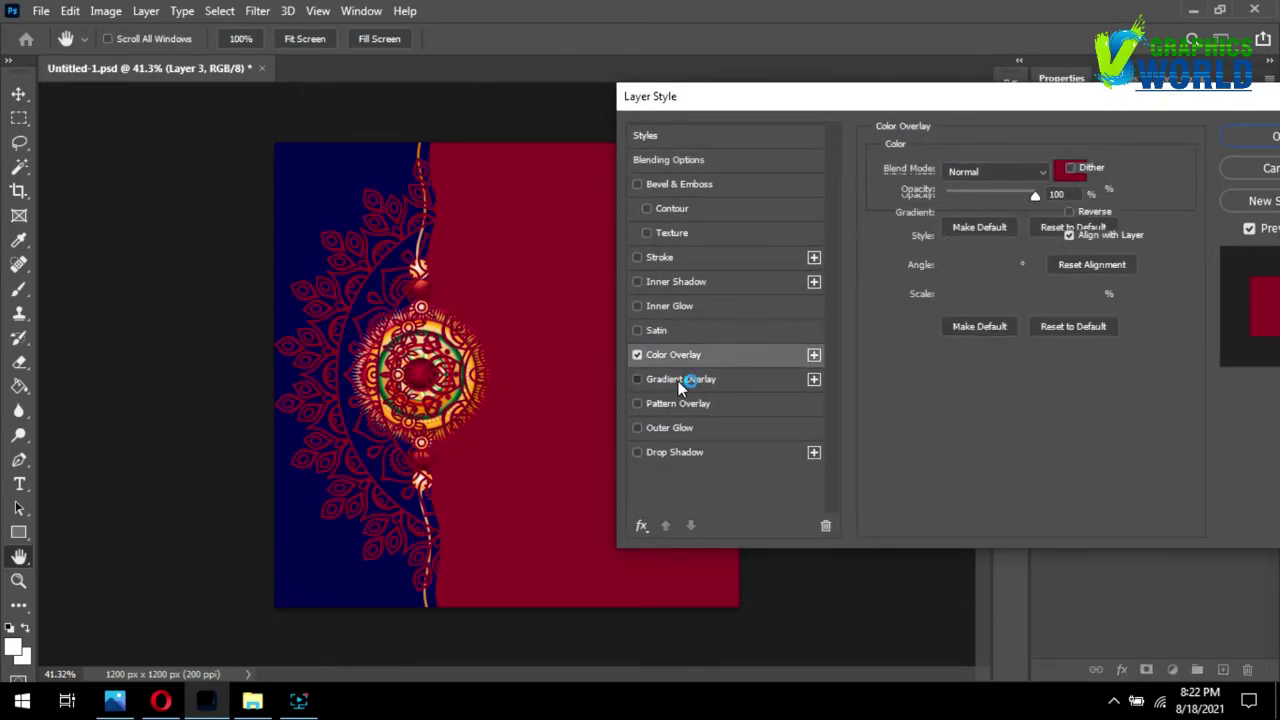
click(637, 355)
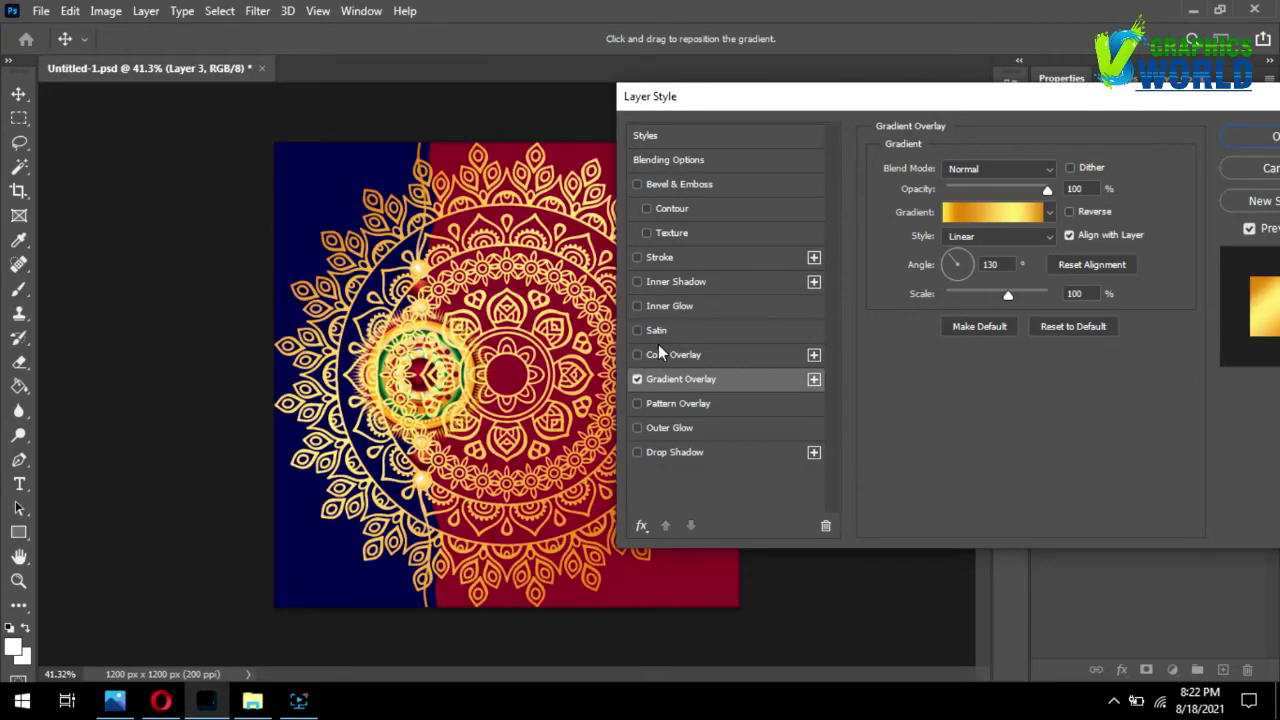
- Move the overlay gradient's second, orange colour stop to 18% and accept the layer style
click(976, 213)
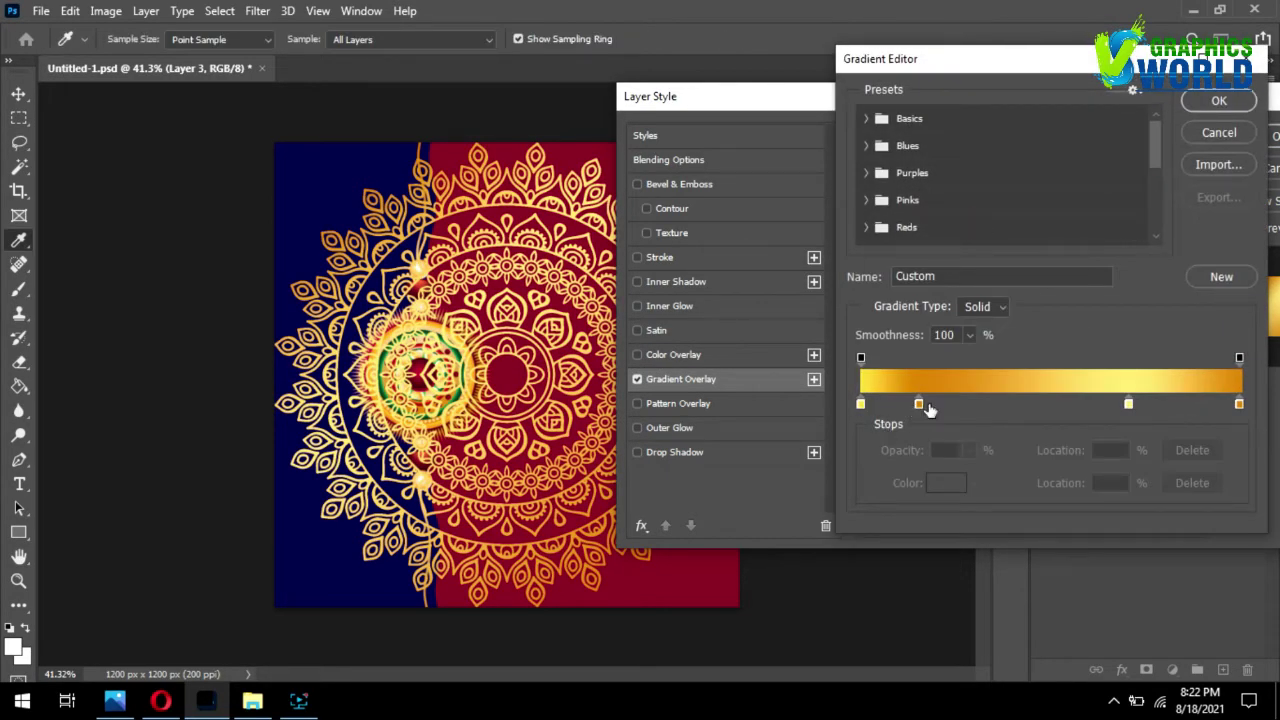
drag(923, 405, 931, 410)
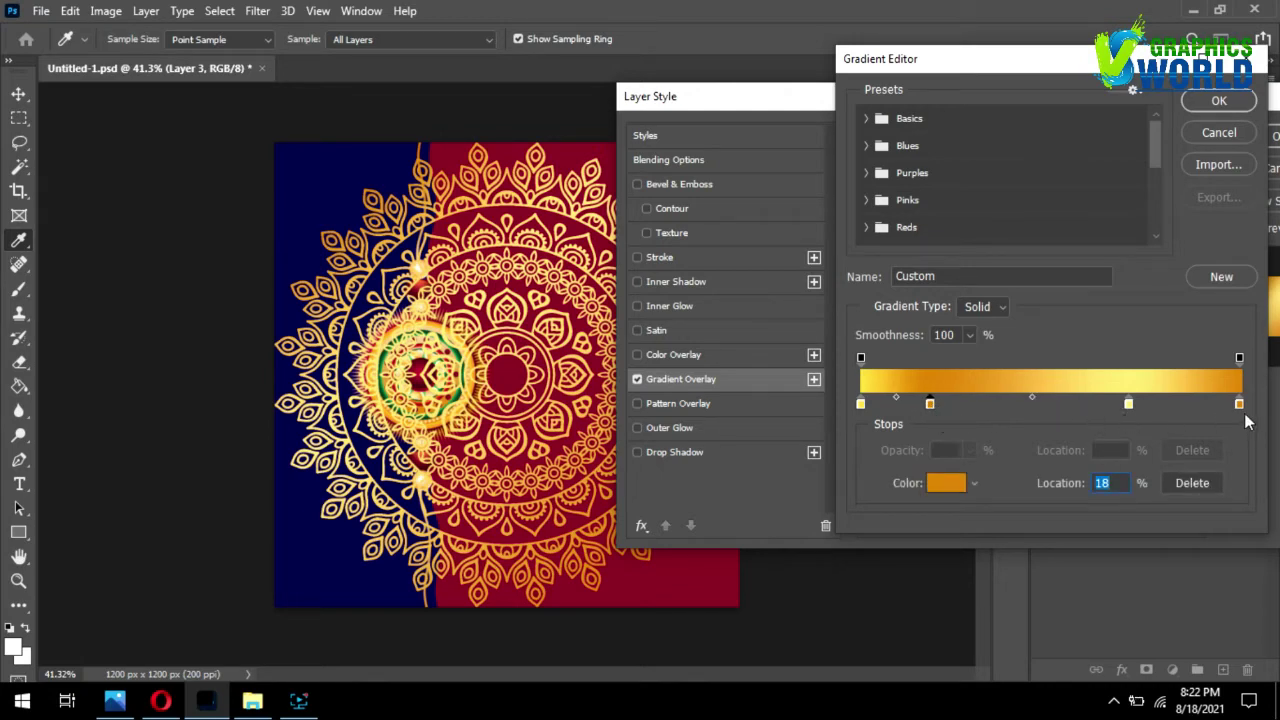
click(1216, 104)
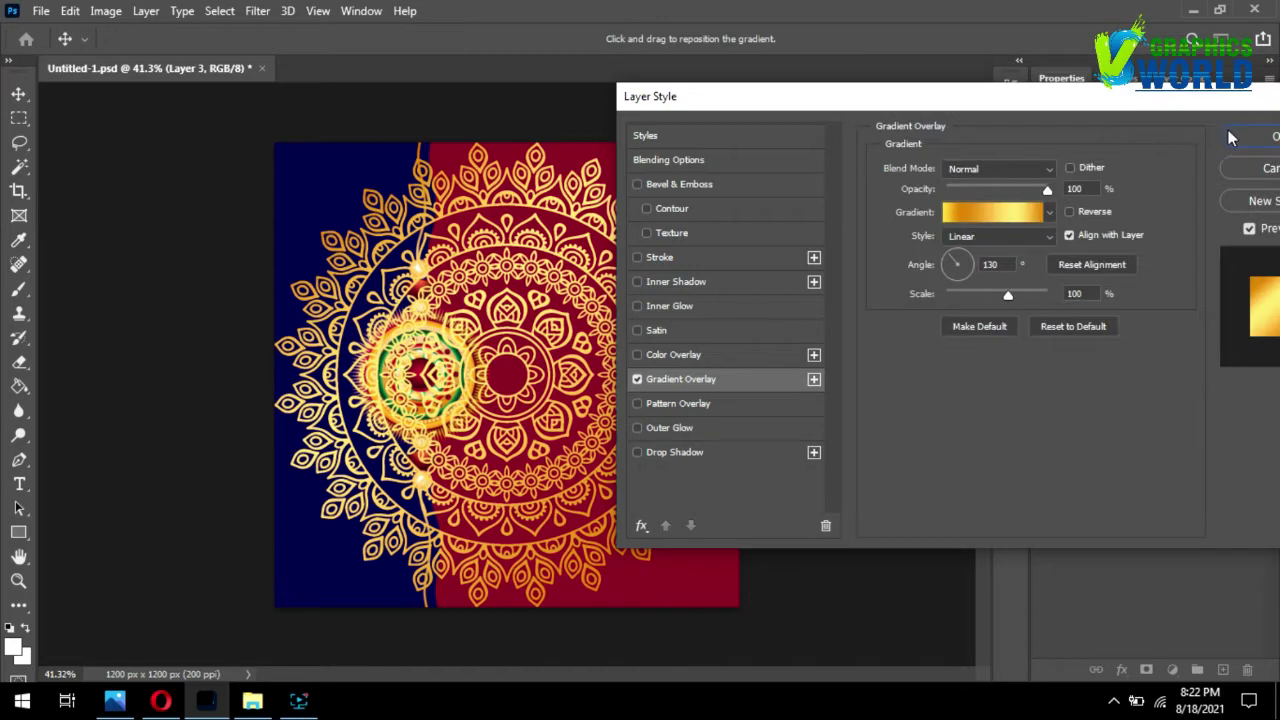
click(1237, 146)
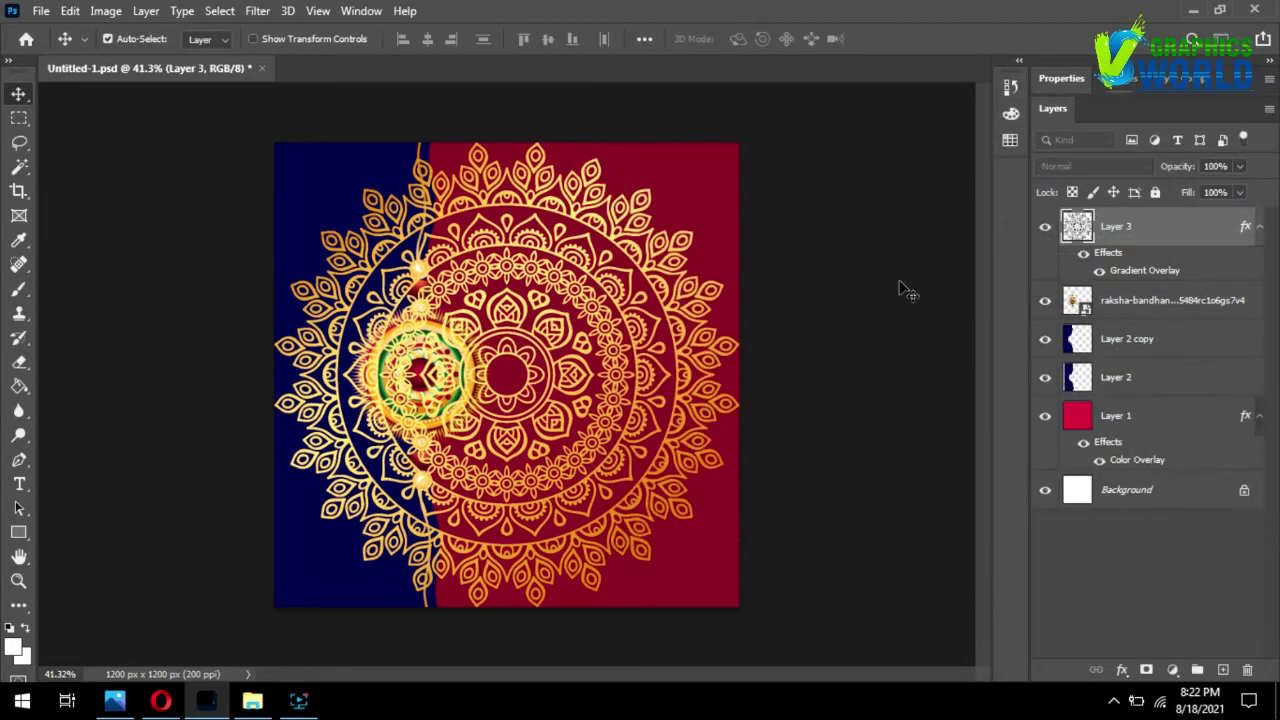
- Convert the gold mandala layer to a Smart Object, scale it to about 55.65% and centre it on the rakhi
right_click(1175, 238)
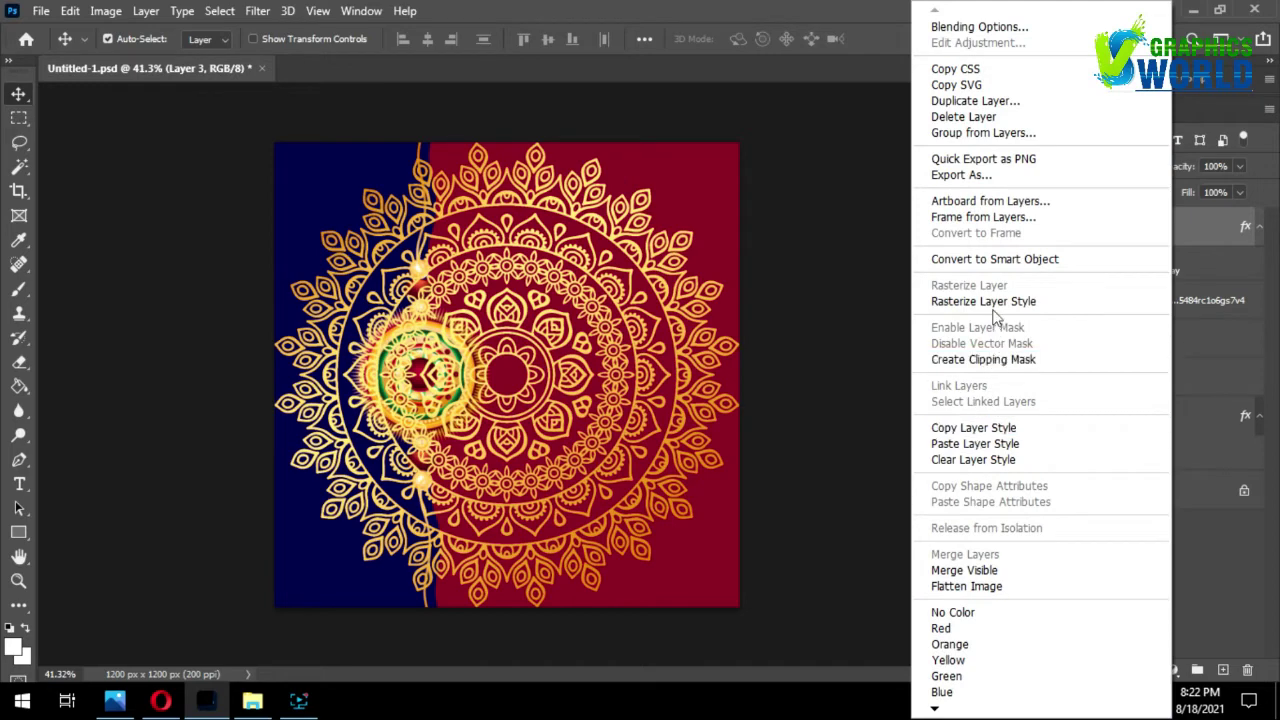
click(995, 259)
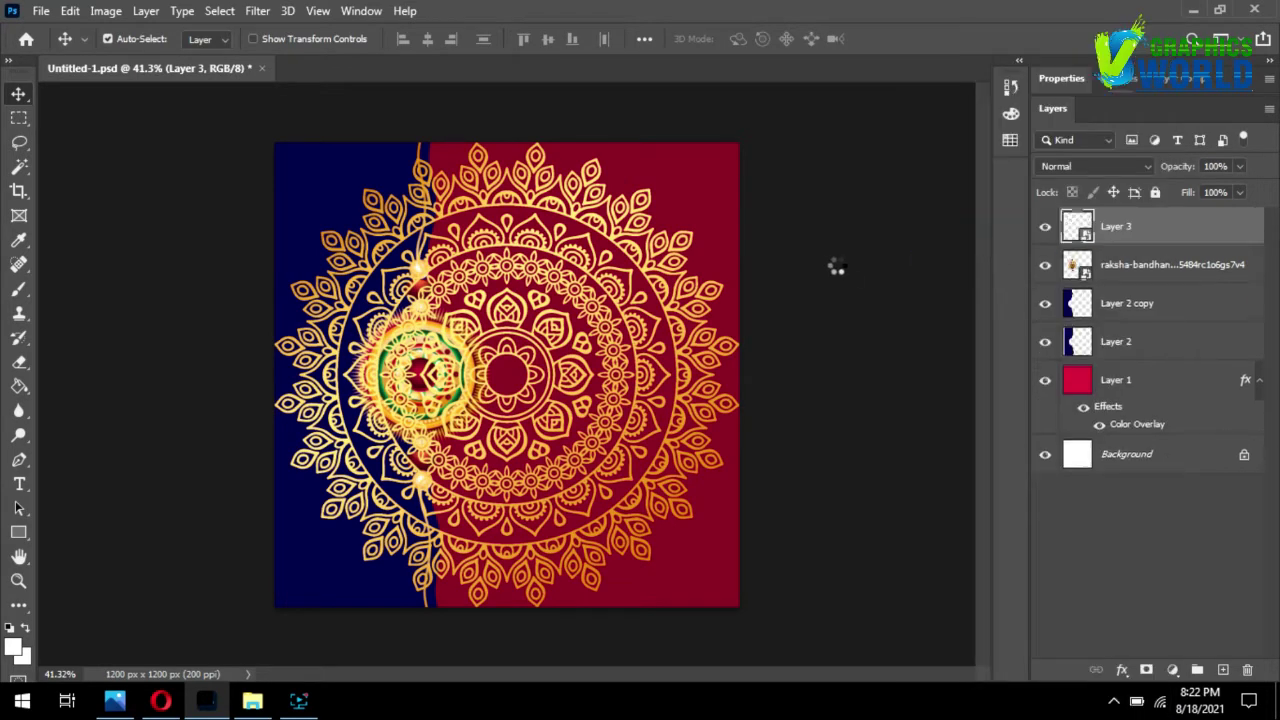
key(ctrl+t)
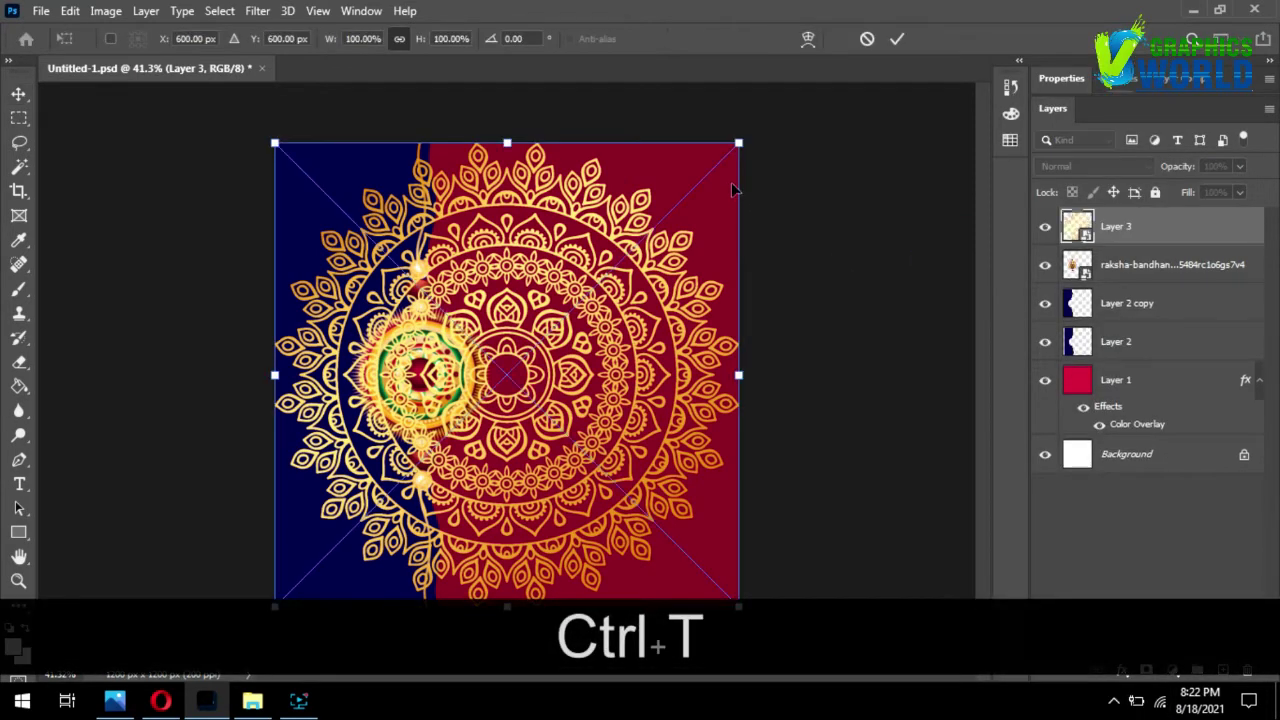
drag(737, 146, 583, 297)
drag(548, 398, 538, 323)
drag(574, 218, 519, 275)
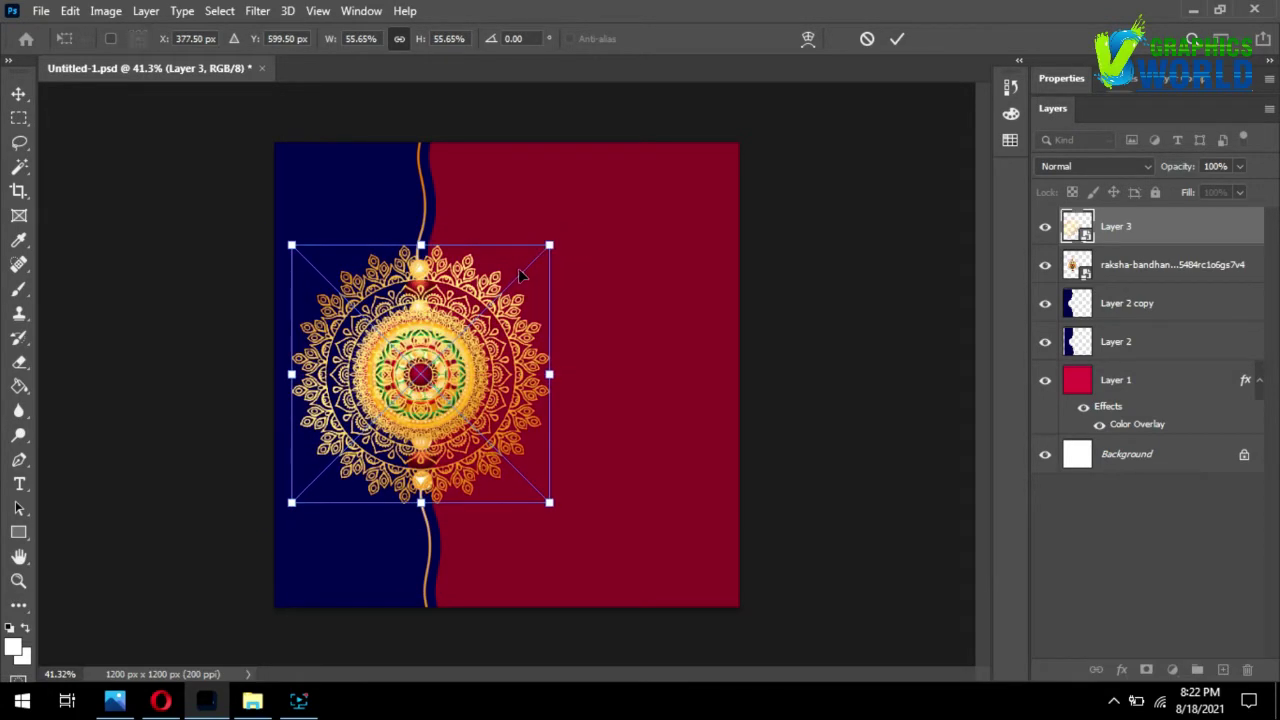
key(Return)
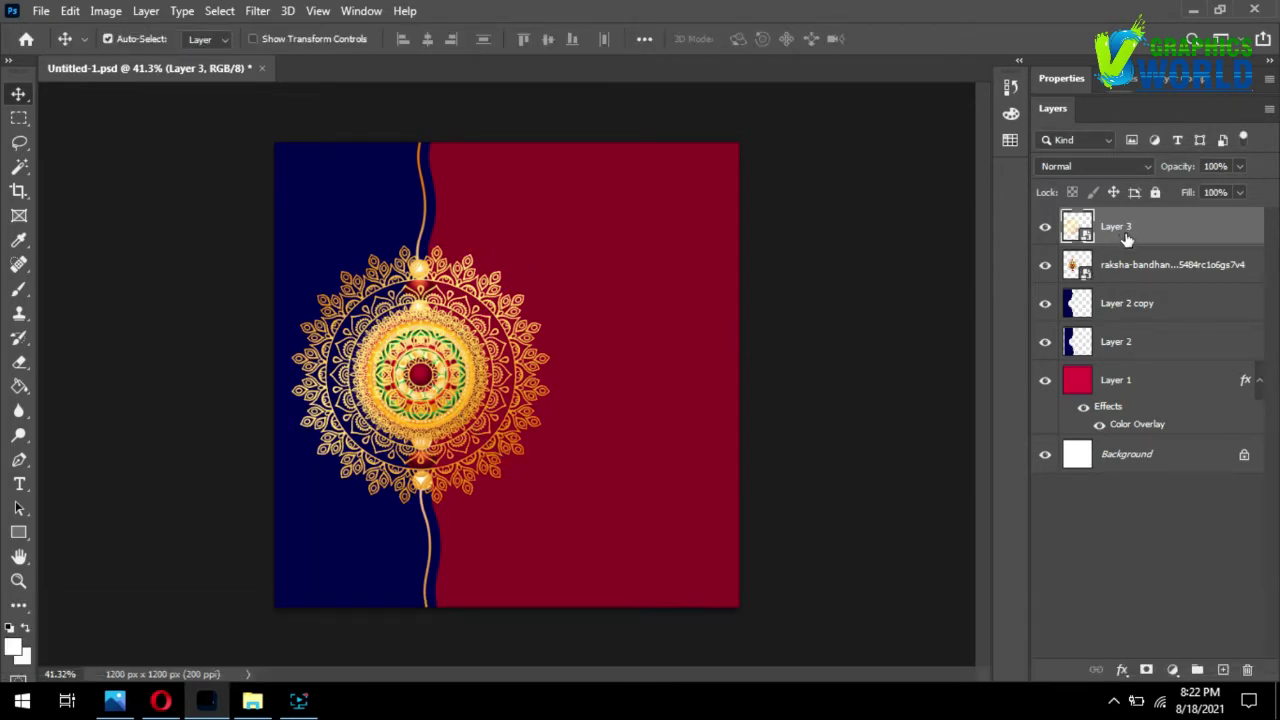
- Move the mandala layer beneath the rakhi layer and set its blend mode to Linear Dodge (Add)
drag(1130, 238, 1134, 266)
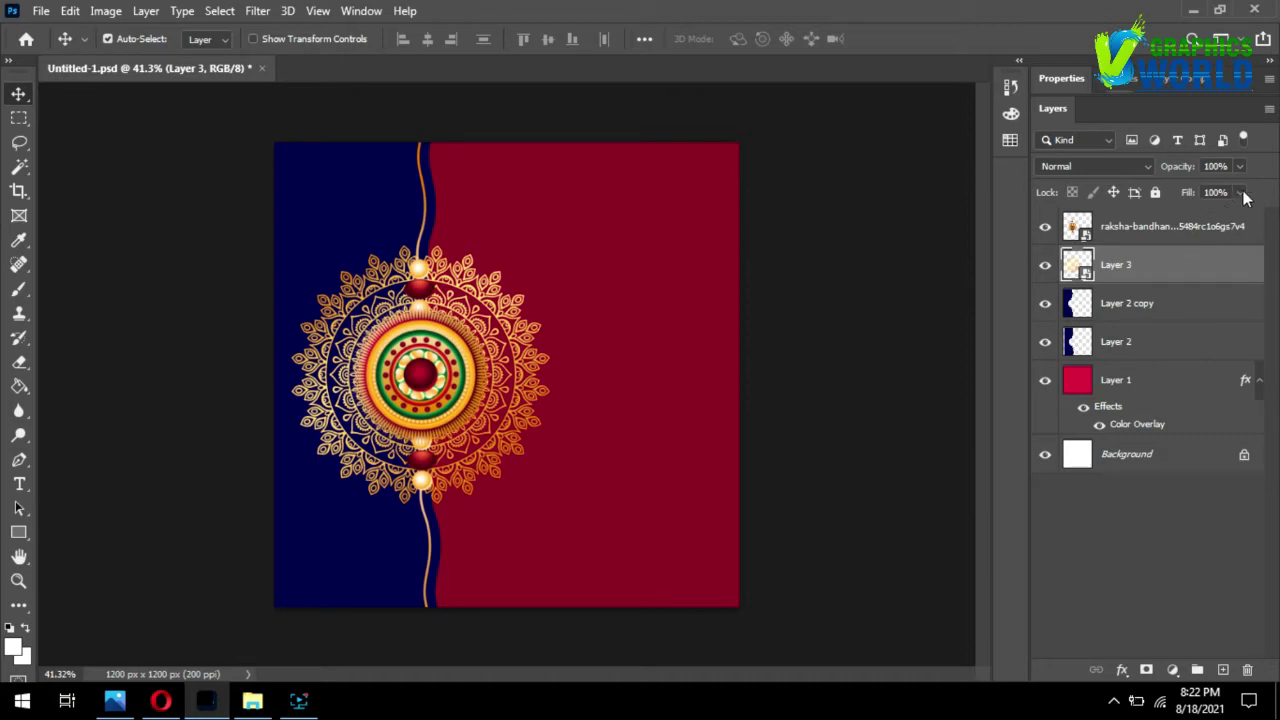
click(1099, 165)
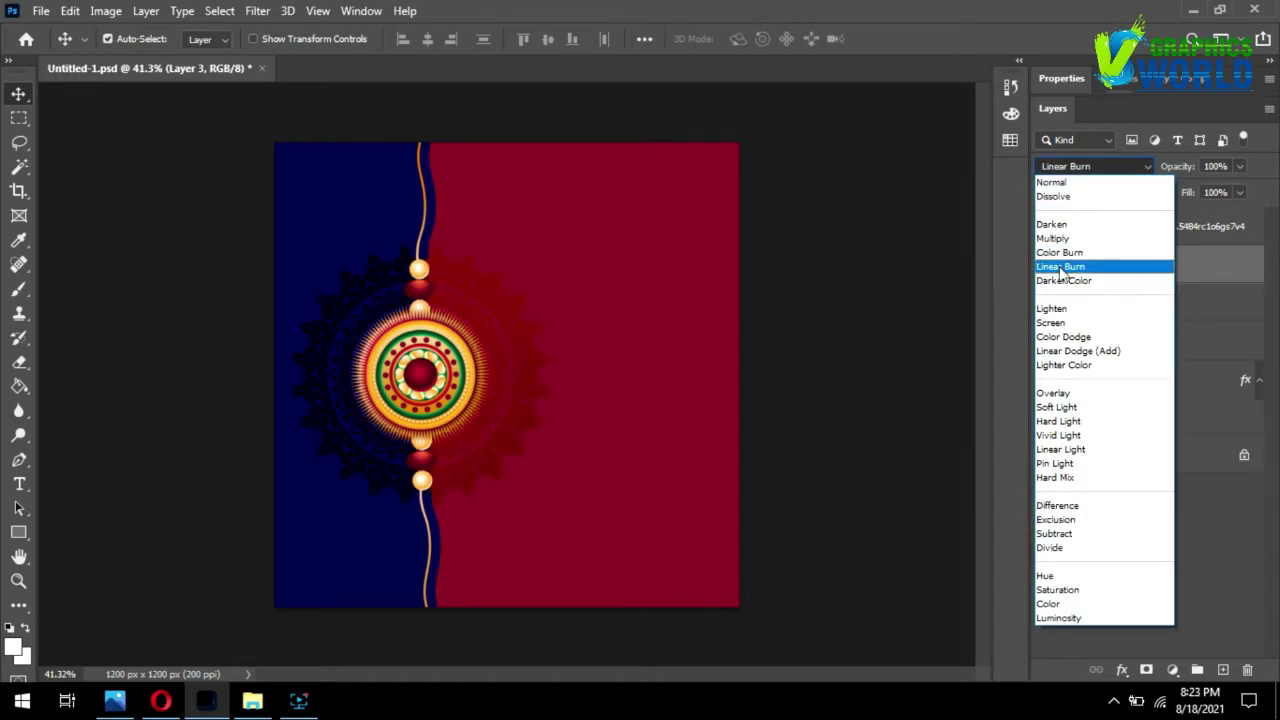
click(1078, 352)
click(834, 347)
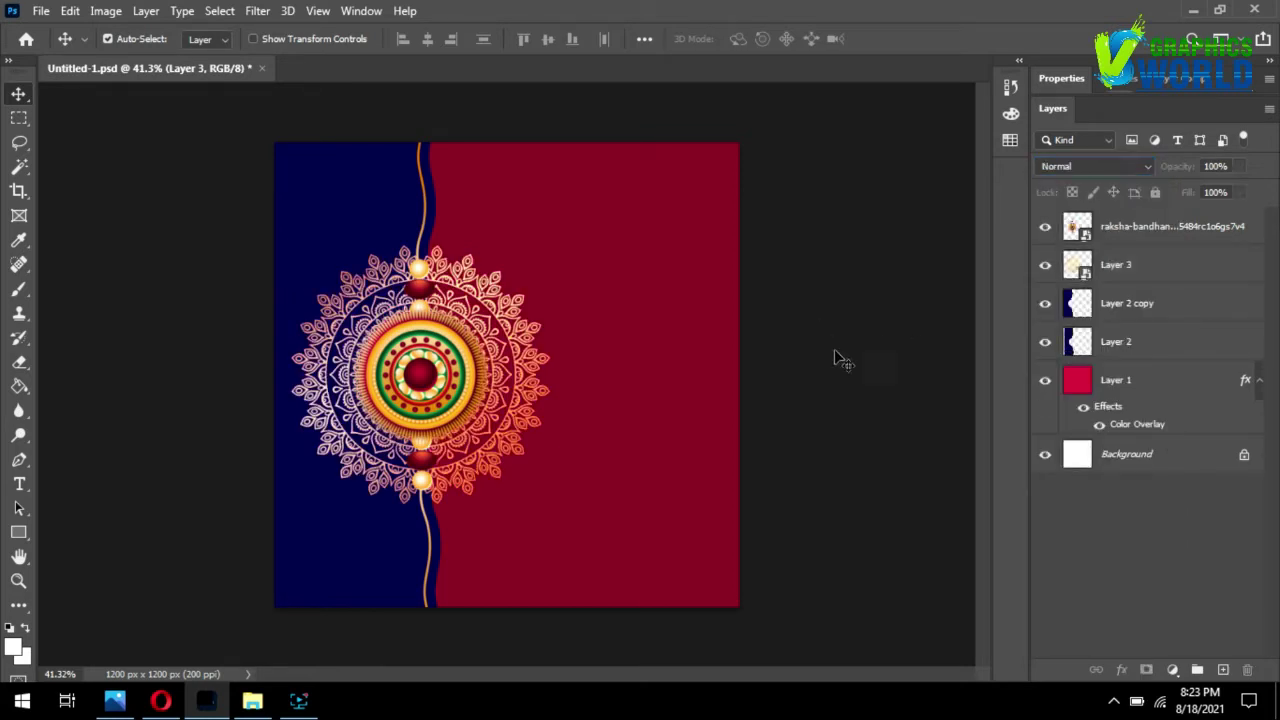
- Reduce the mandala layer's fill to 35% and save the document
click(519, 328)
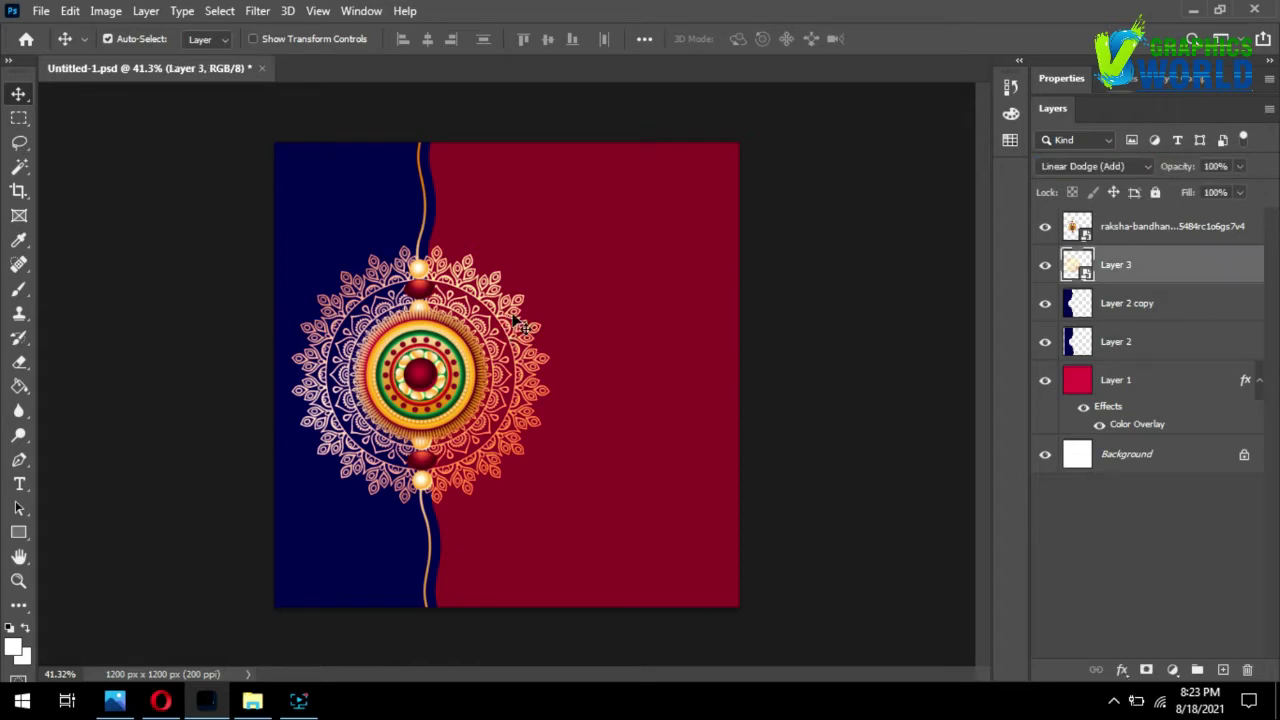
drag(1240, 200, 1185, 218)
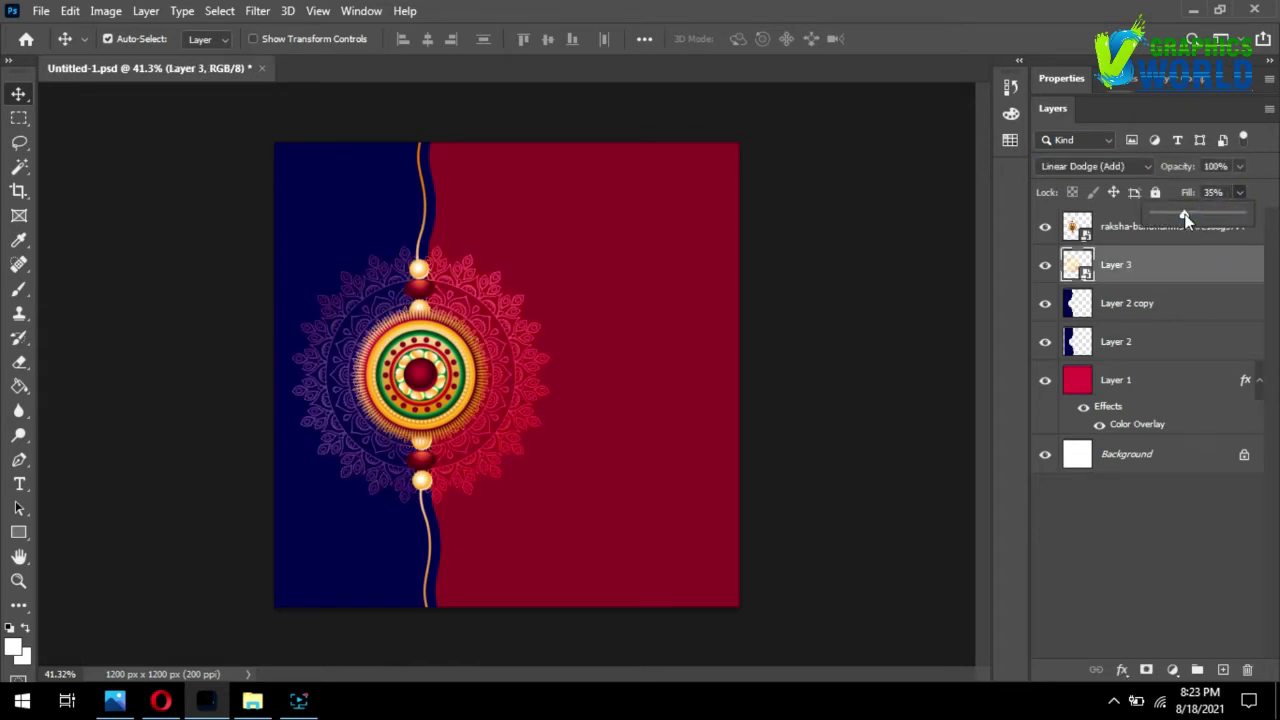
click(860, 277)
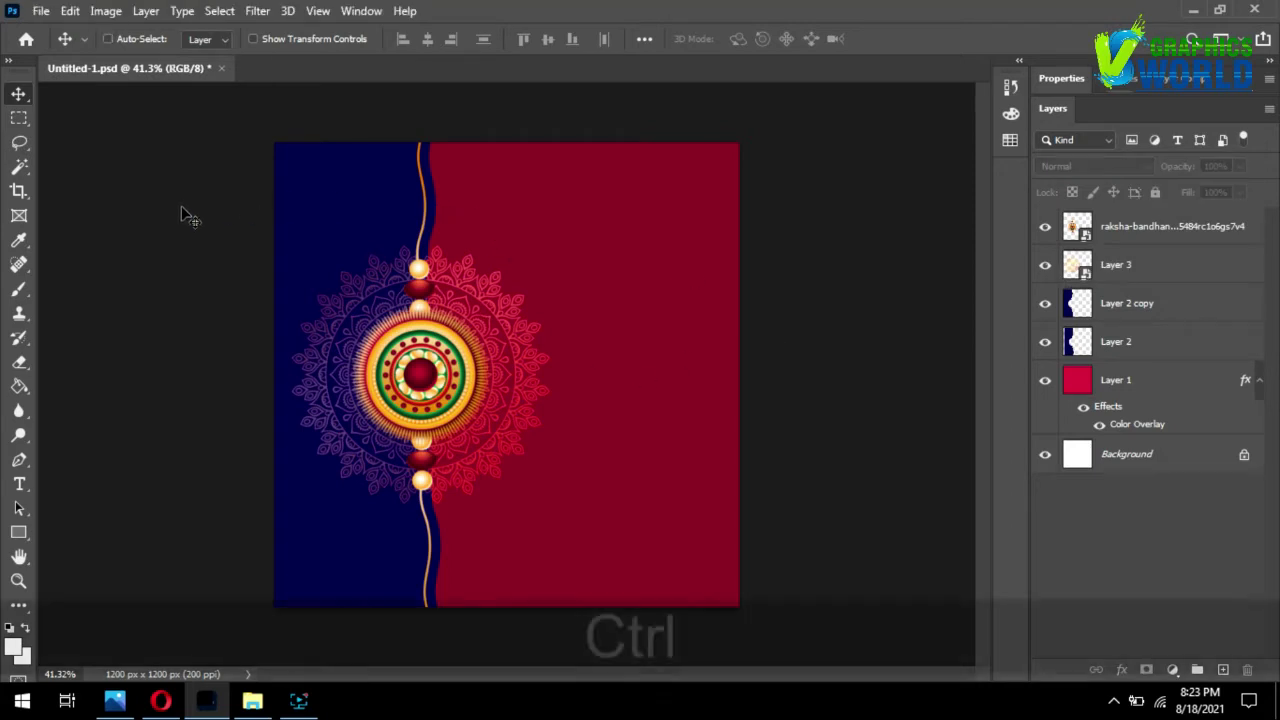
key(ctrl+s)
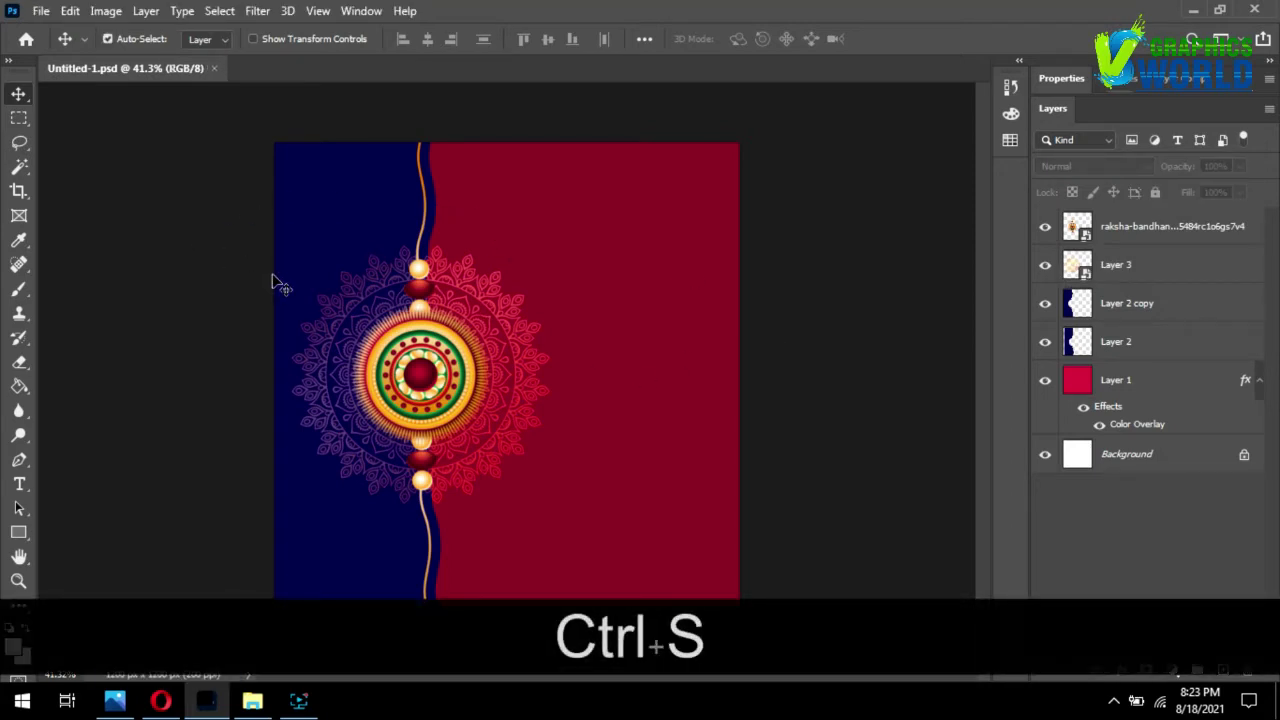
- Duplicate the red Layer 1 shifted to the right, and place a duplicate of the Layer 3 mandala over the red area beside the rakhi
drag(478, 283, 652, 276)
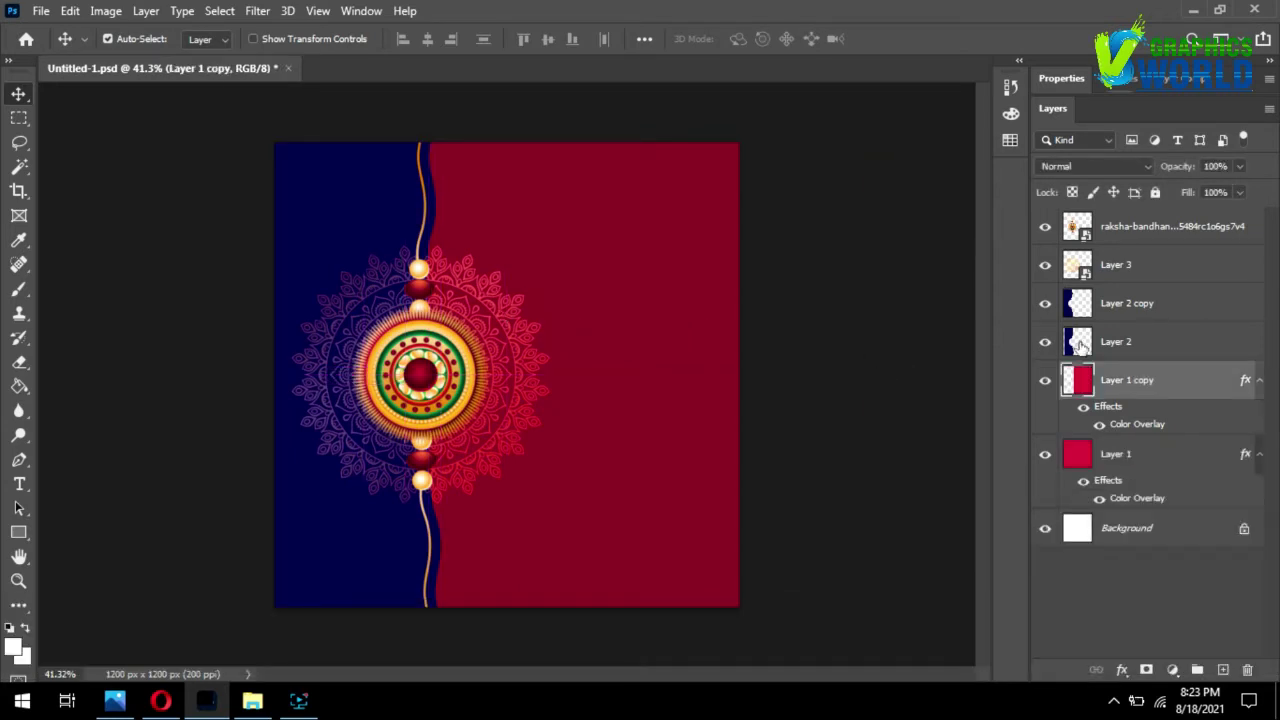
click(1108, 268)
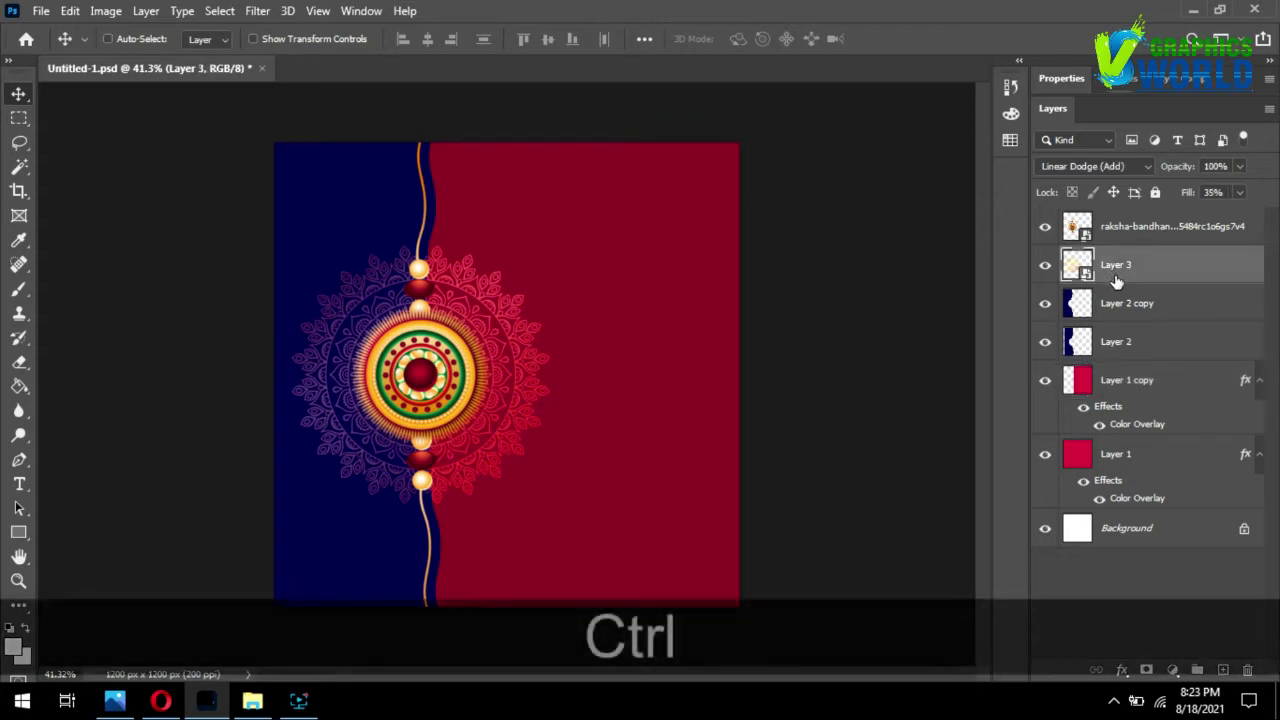
key(ctrl+j)
key(ctrl+t)
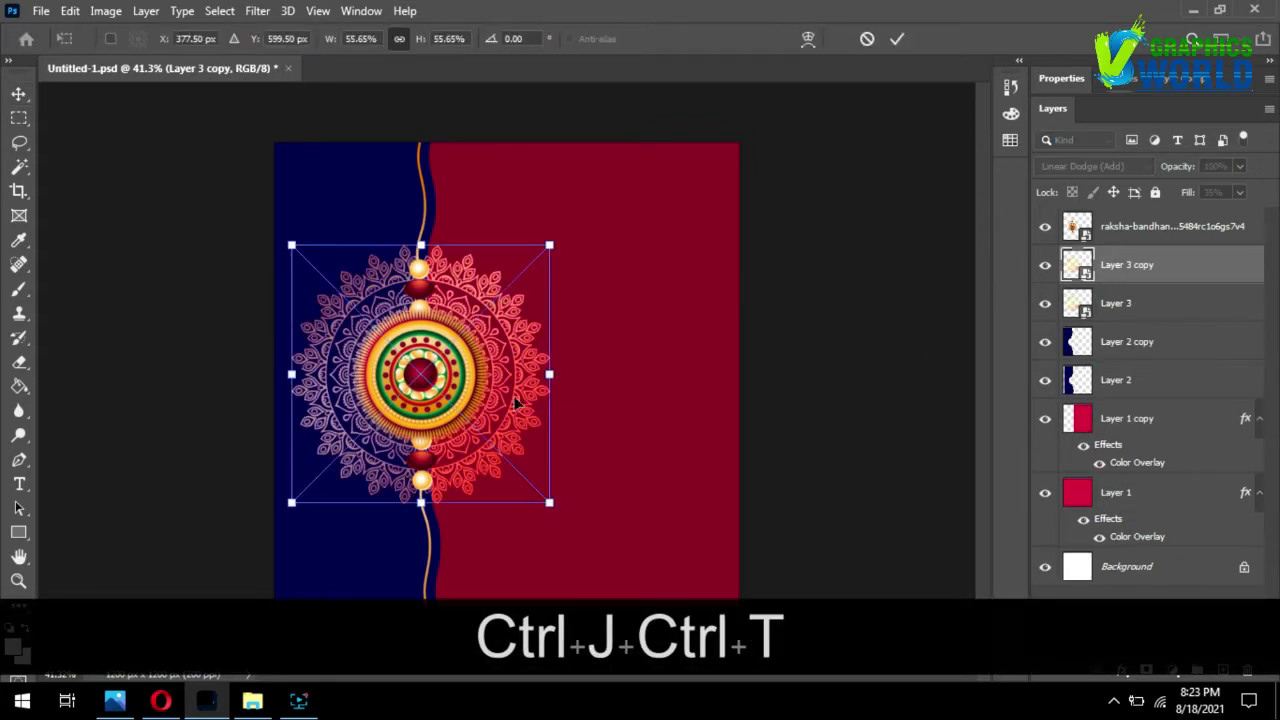
drag(583, 375, 785, 357)
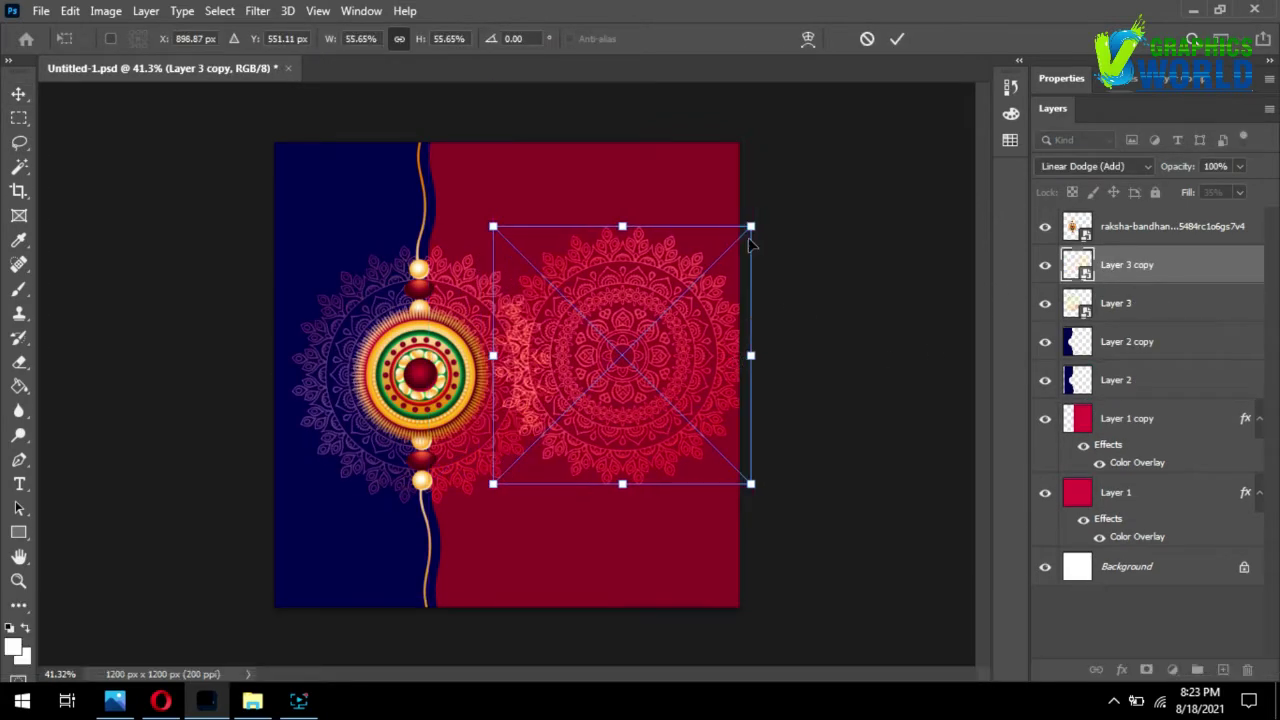
- Enlarge the mandala copy to about 92% and position it half outside the canvas's right edge
drag(752, 228, 916, 100)
drag(851, 243, 884, 347)
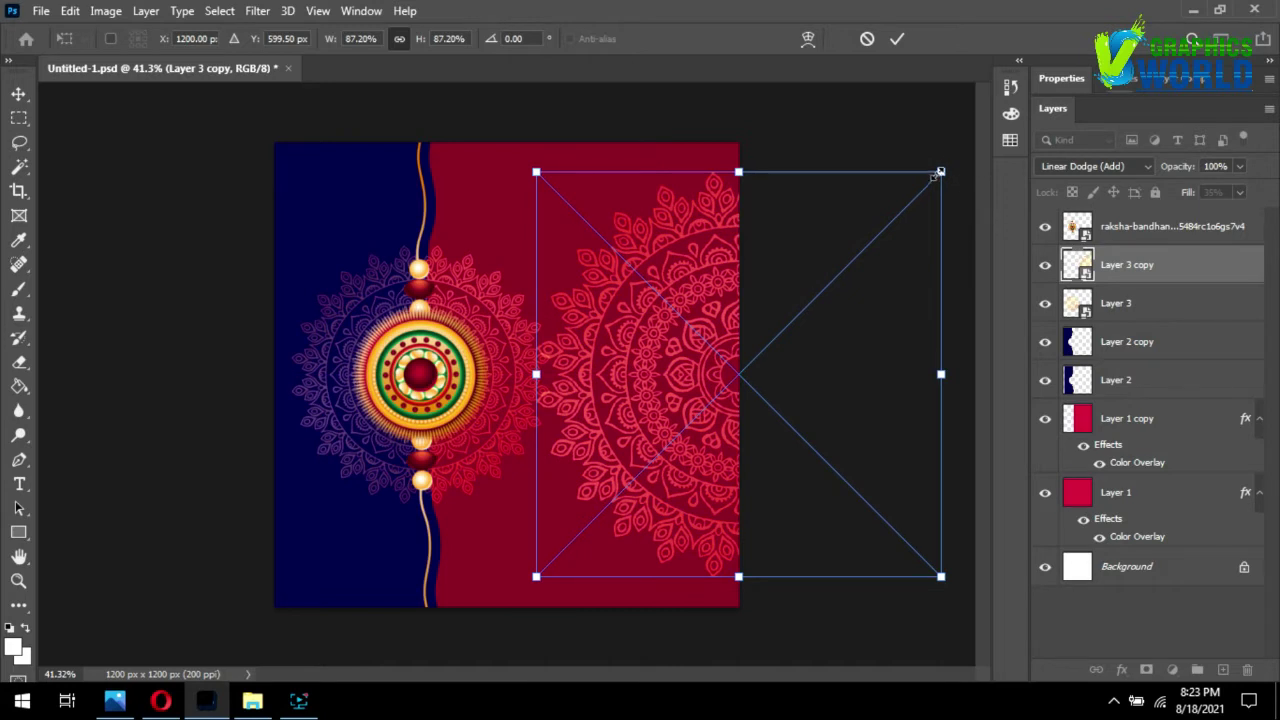
drag(937, 174, 962, 150)
drag(917, 274, 921, 273)
key(Return)
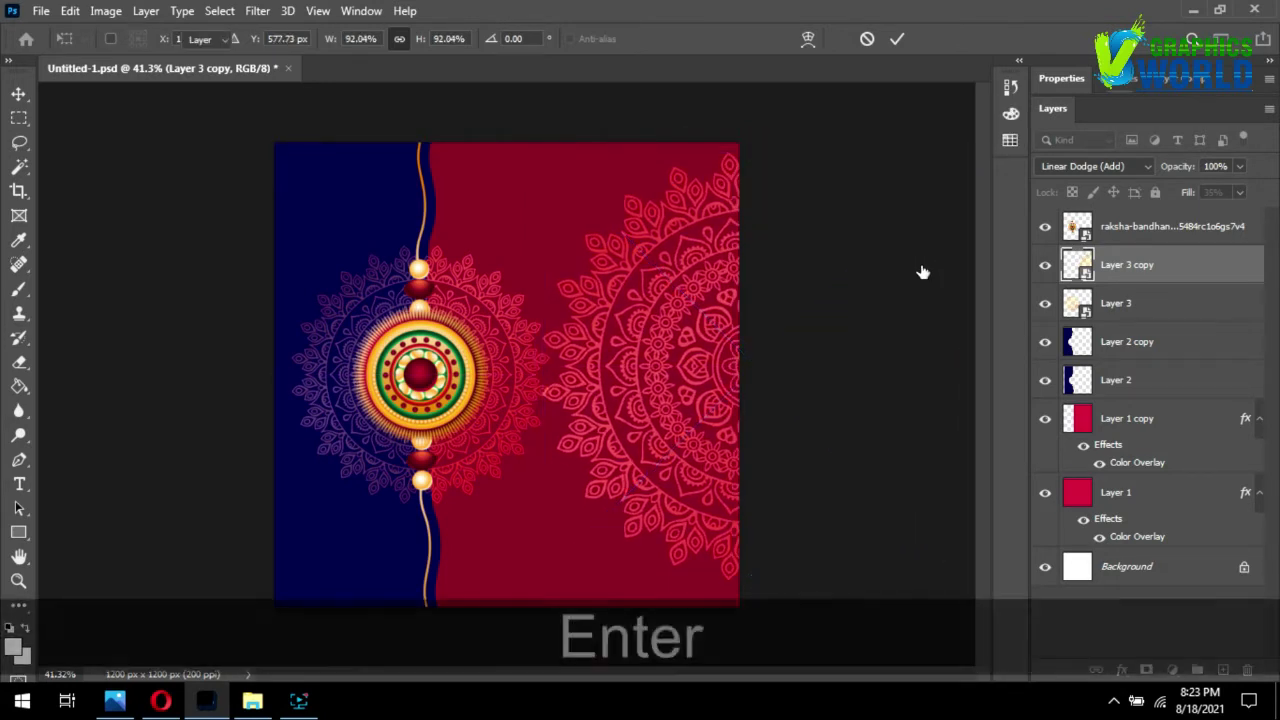
- Reduce the fill of the large mandala copy at the canvas's right edge to 15%
click(1240, 192)
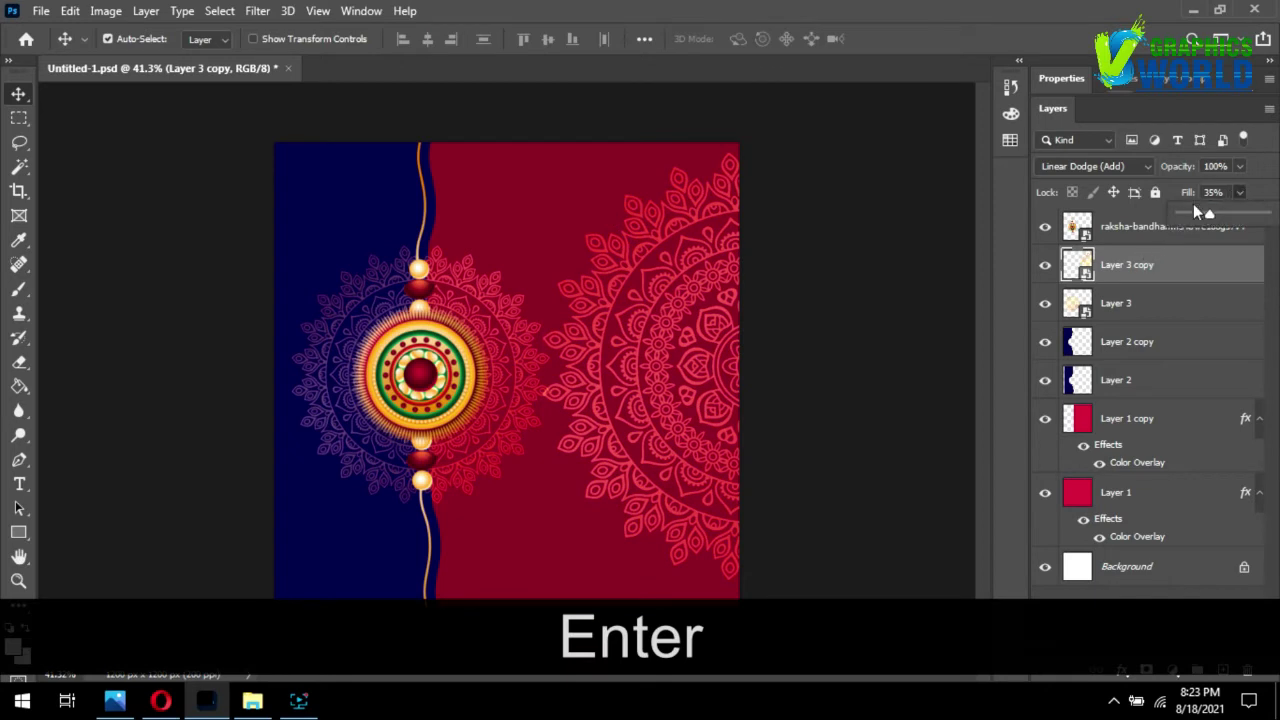
click(1189, 212)
drag(1188, 215, 1185, 217)
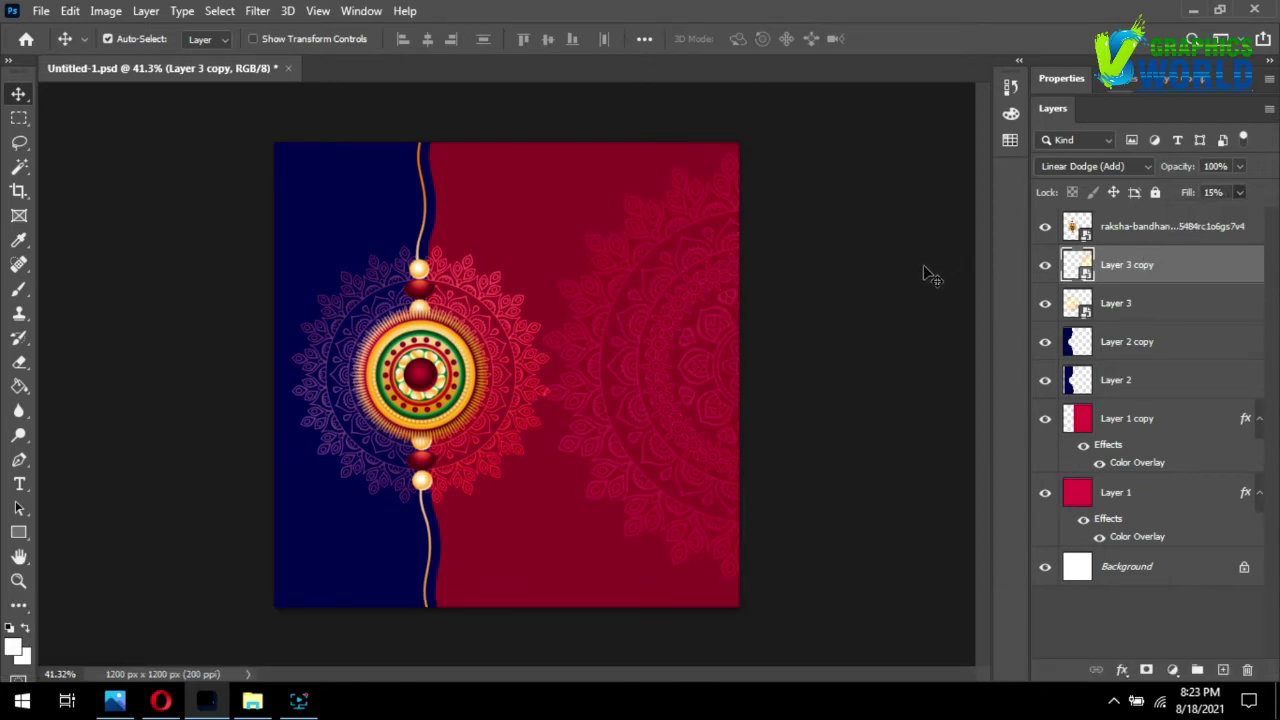
click(752, 210)
- Duplicate the Layer 3 copy mandala, shrink the duplicate and place it over the navy area, partly outside the canvas's top-left corner
click(1174, 268)
key(ctrl+j)
key(ctrl+t)
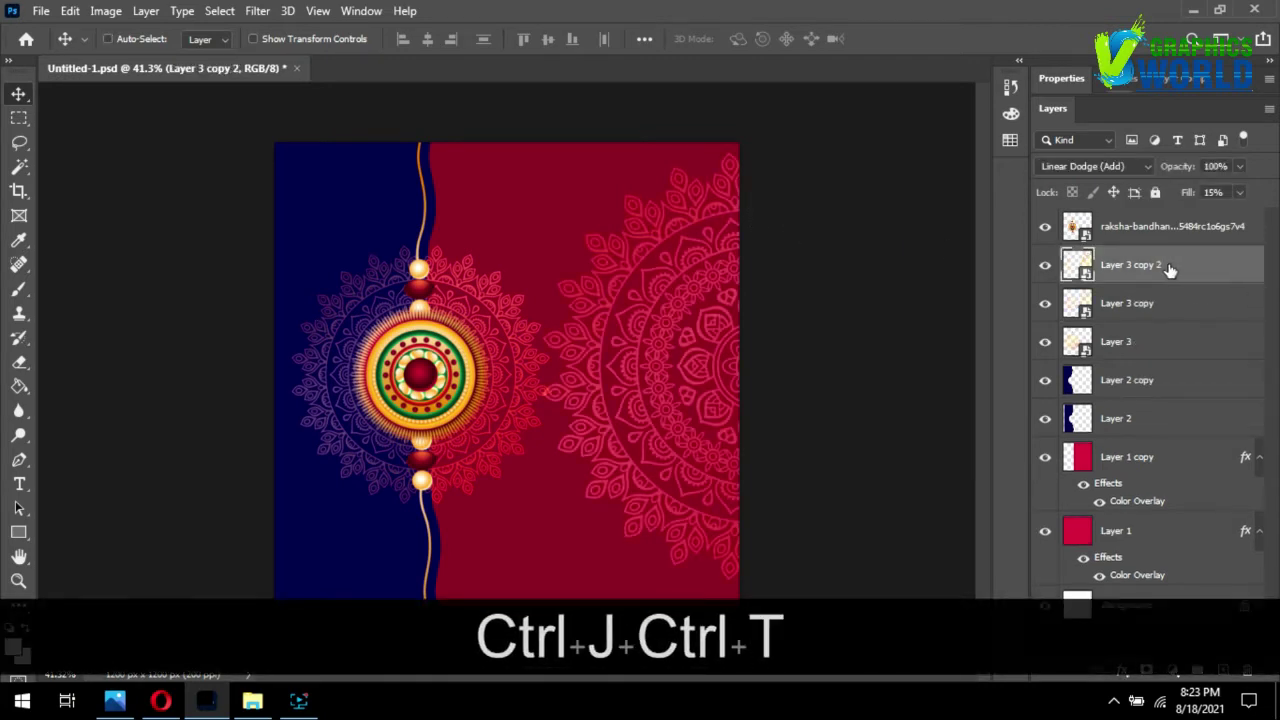
drag(757, 154, 762, 410)
drag(818, 487, 350, 154)
key(Return)
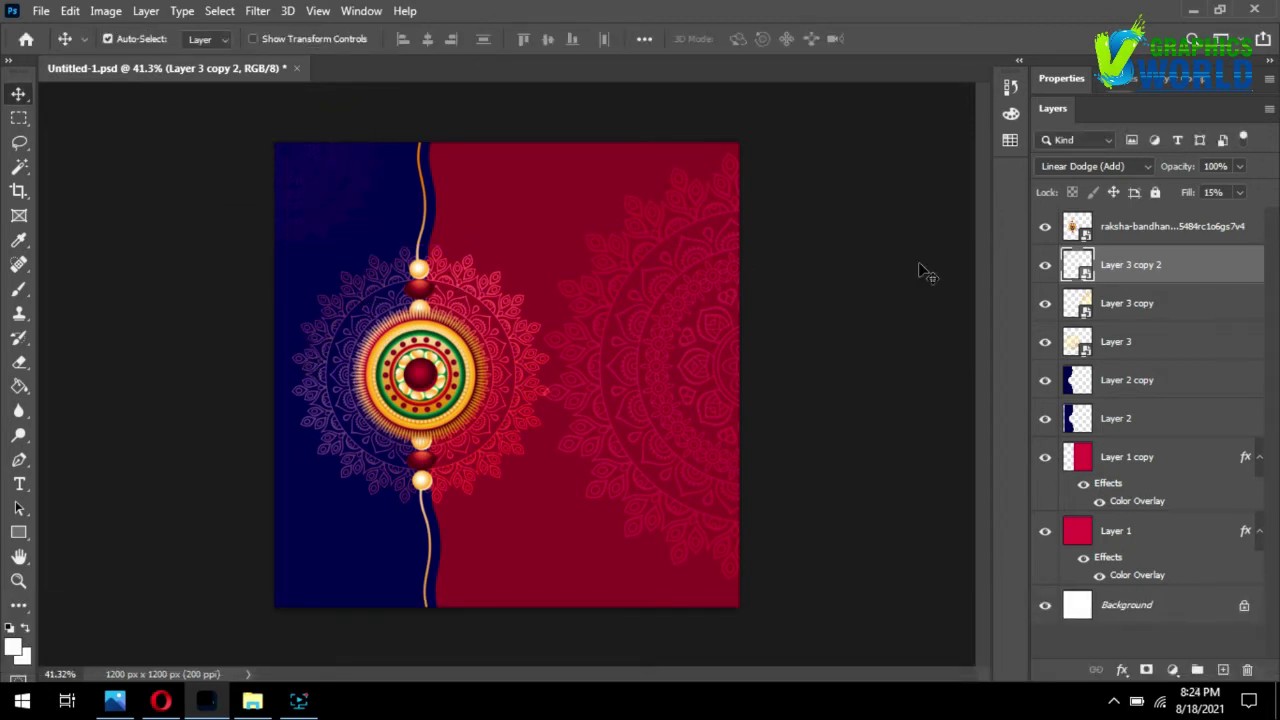
- Set the corner mandala's blend mode to Normal, add a Color Overlay effect and open its overlay colour for editing
click(1102, 168)
click(1072, 181)
double_click(1090, 278)
click(588, 352)
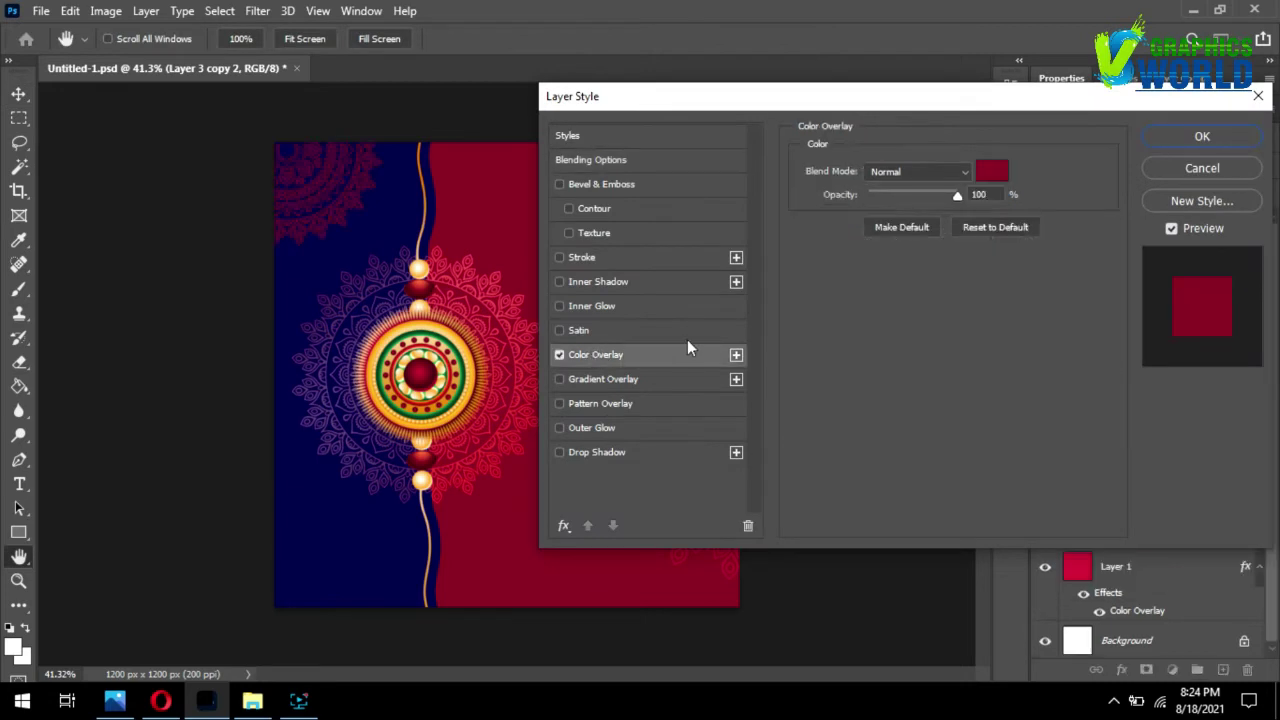
click(993, 172)
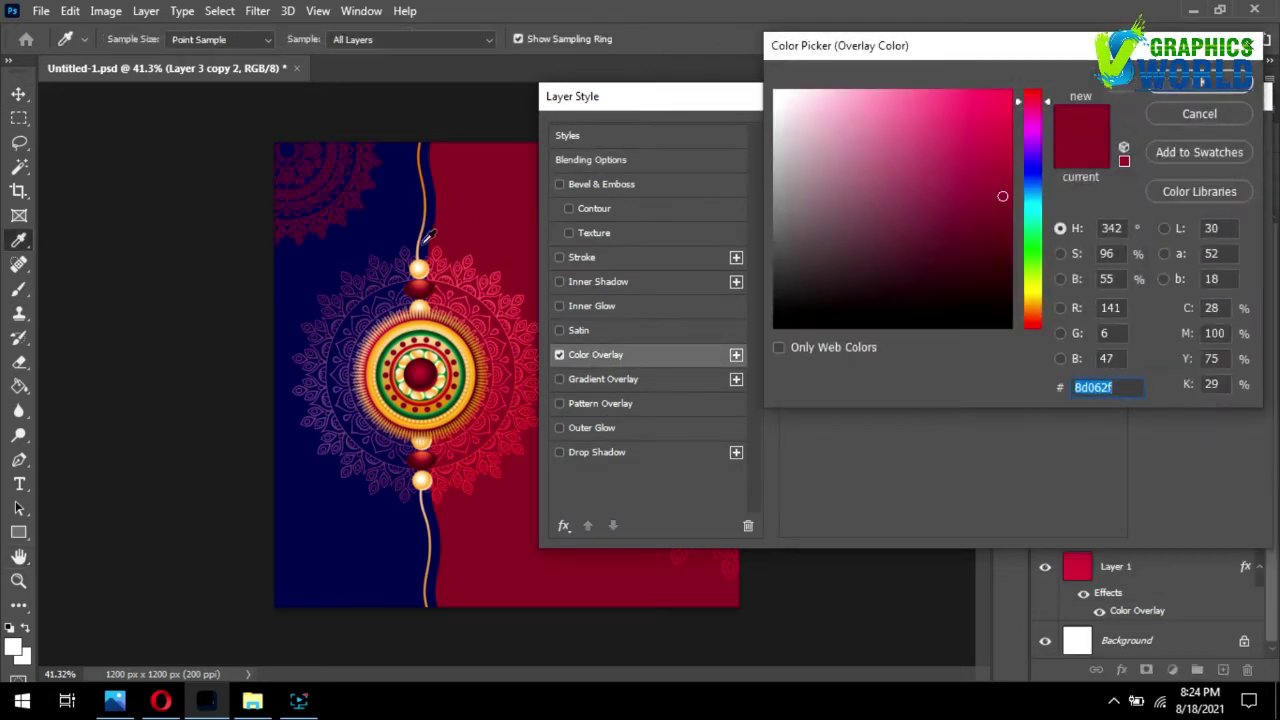
- Try a light cream overlay colour (f3e0c2) on the corner mandala, starting from the rakhi thread's sampled colour
click(425, 237)
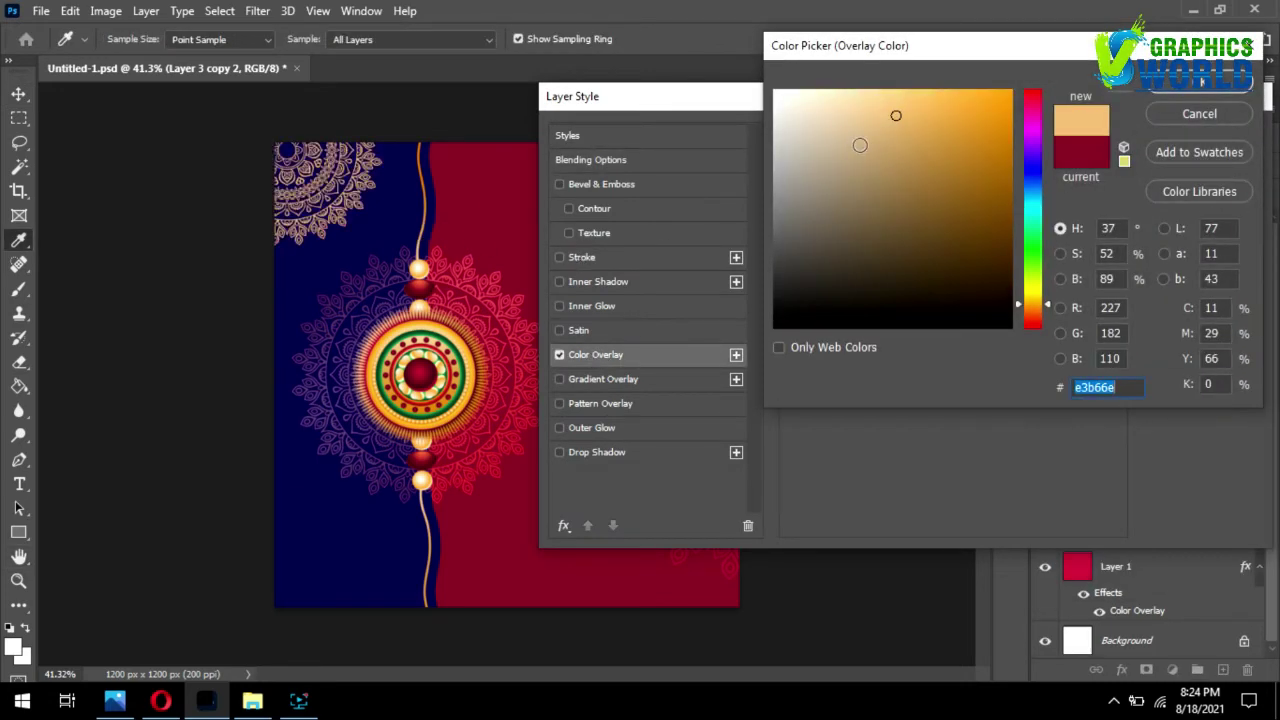
click(865, 101)
click(822, 101)
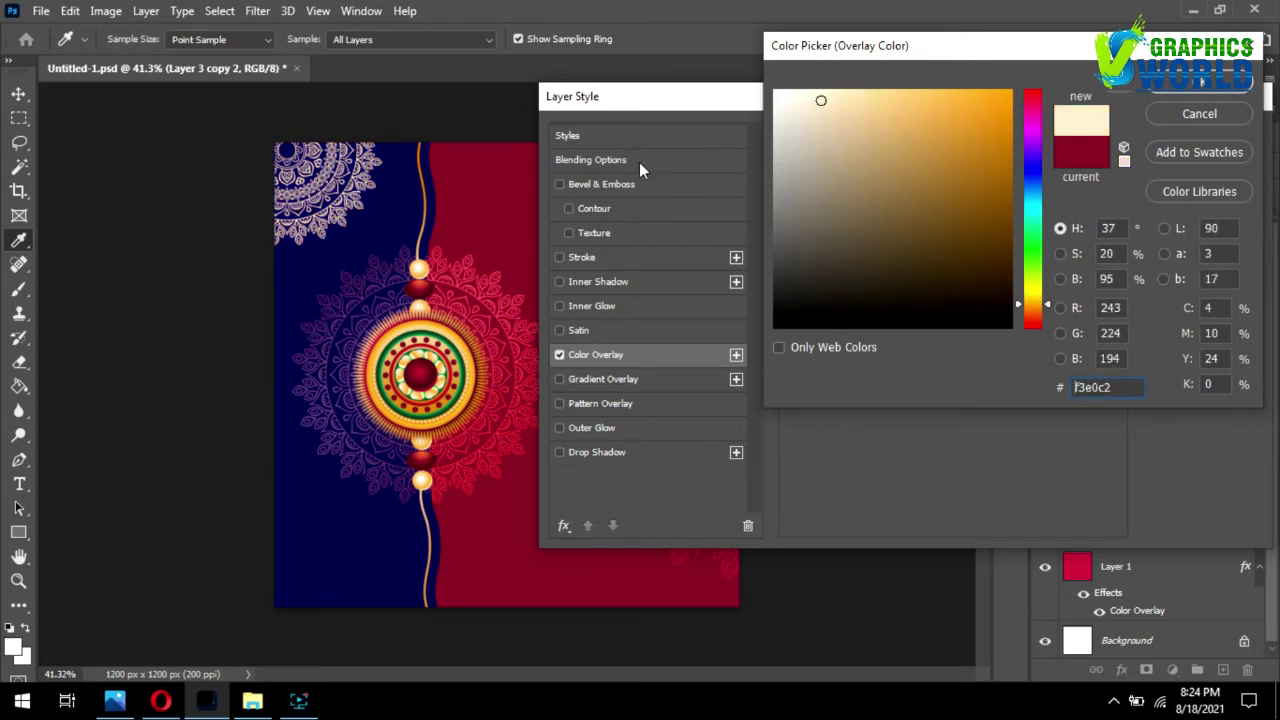
- Sample the navy background and lighten it slightly to 16086d as the corner mandala's overlay colour, then apply the layer style
click(408, 175)
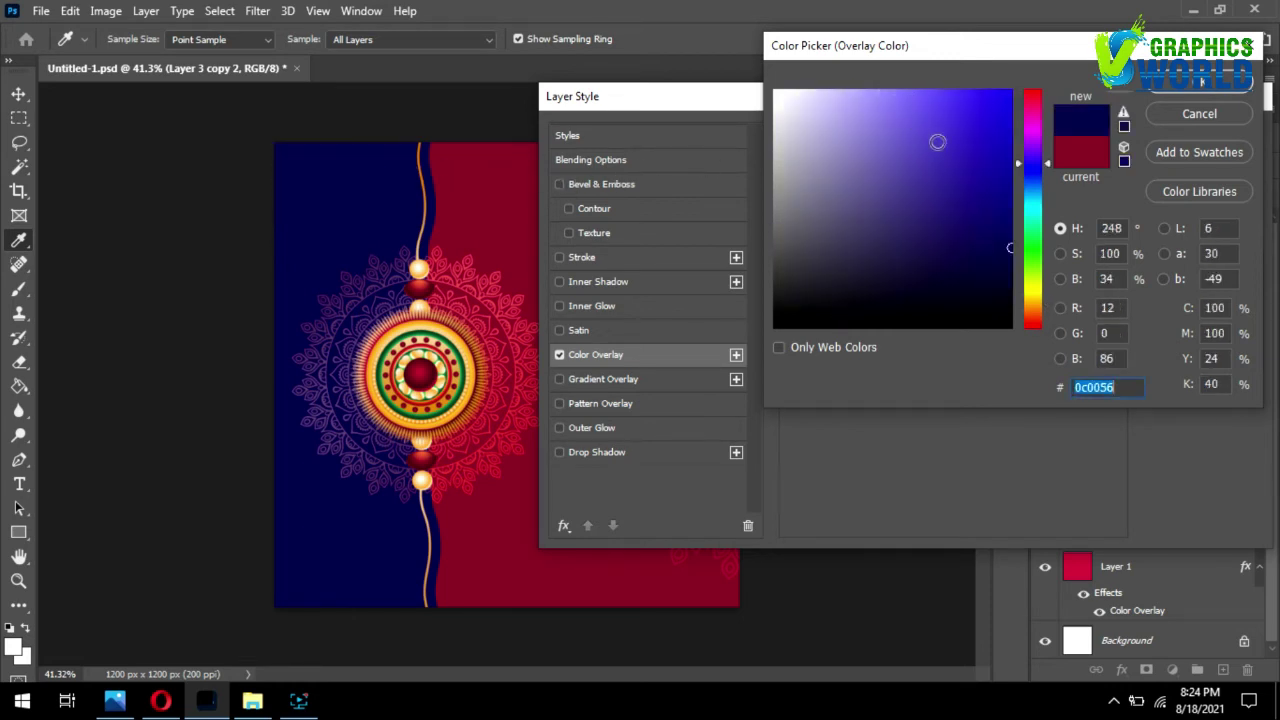
click(972, 175)
drag(979, 194, 992, 217)
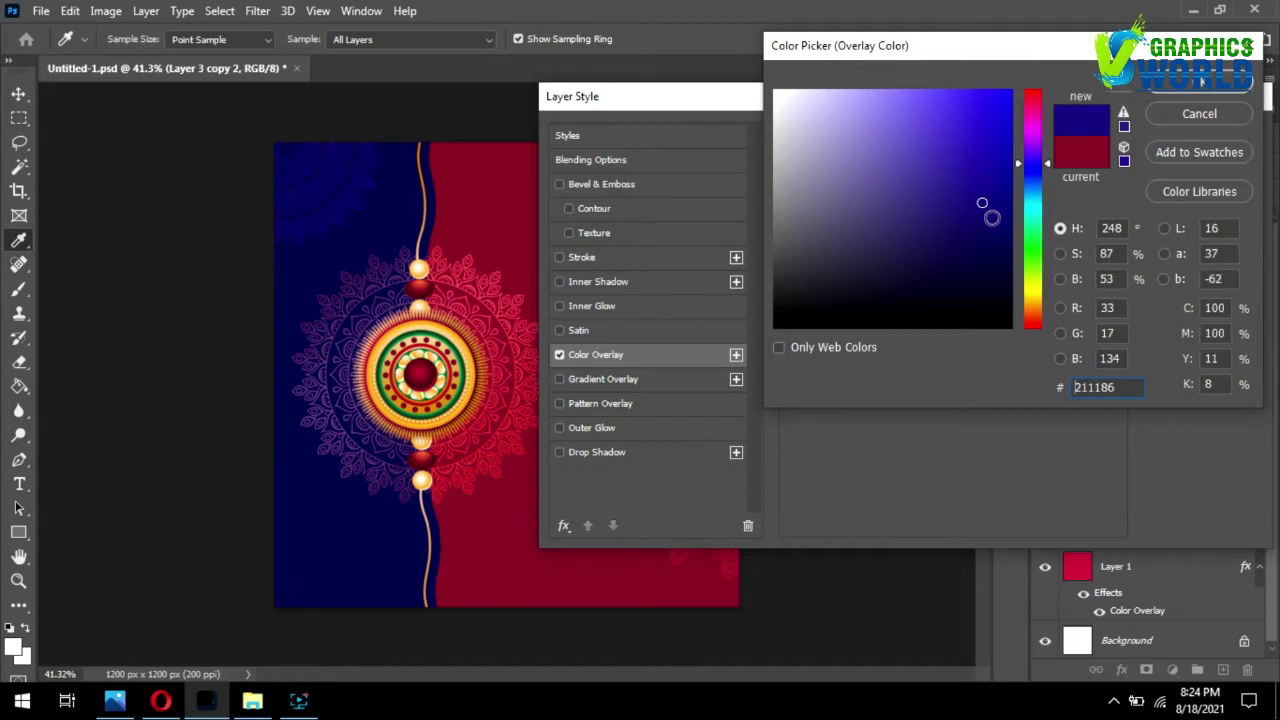
click(995, 226)
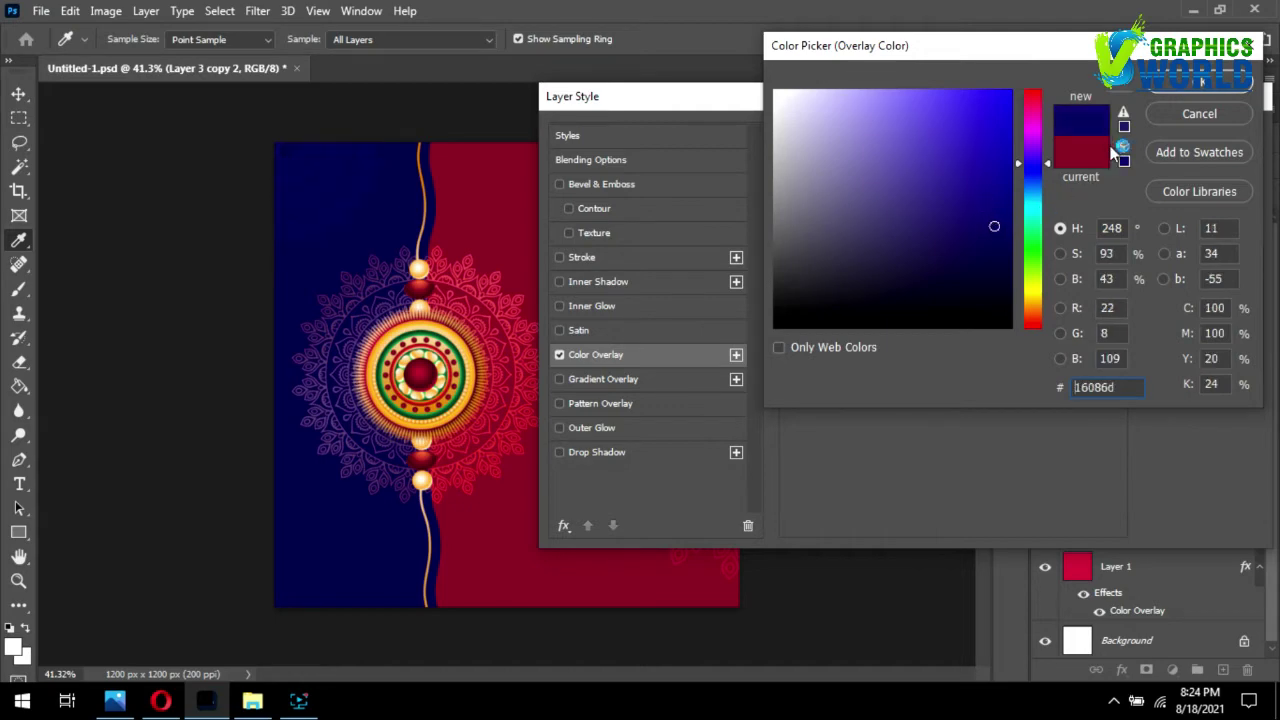
click(1176, 88)
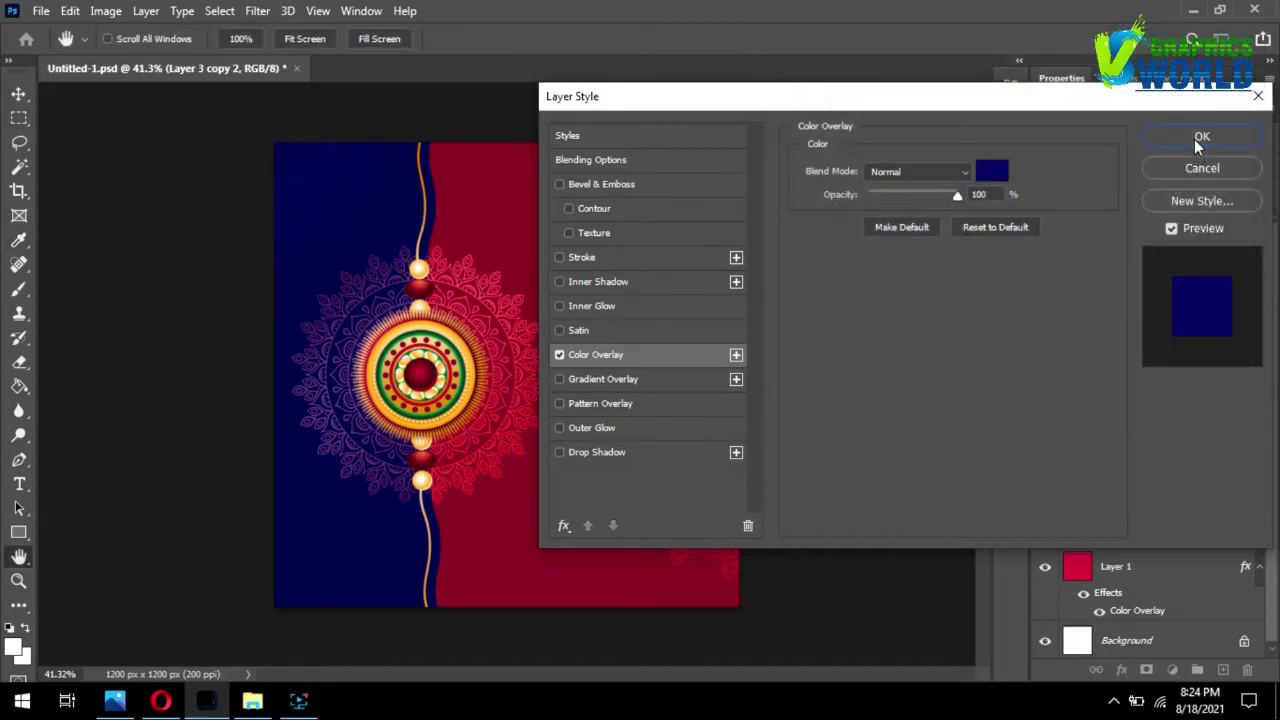
click(1200, 140)
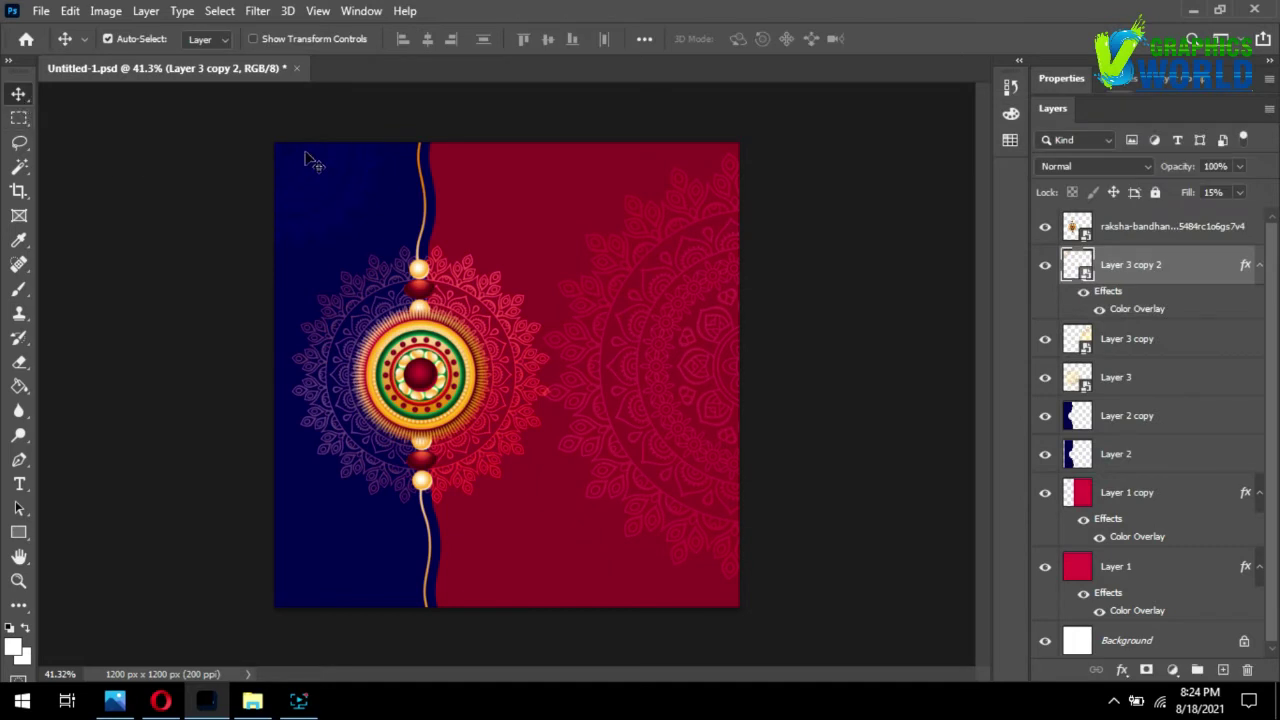
- Place a duplicate of the navy corner mandala at the canvas's bottom-left corner and save the document
drag(337, 194, 330, 614)
click(194, 414)
scroll(733, 280, down, 1)
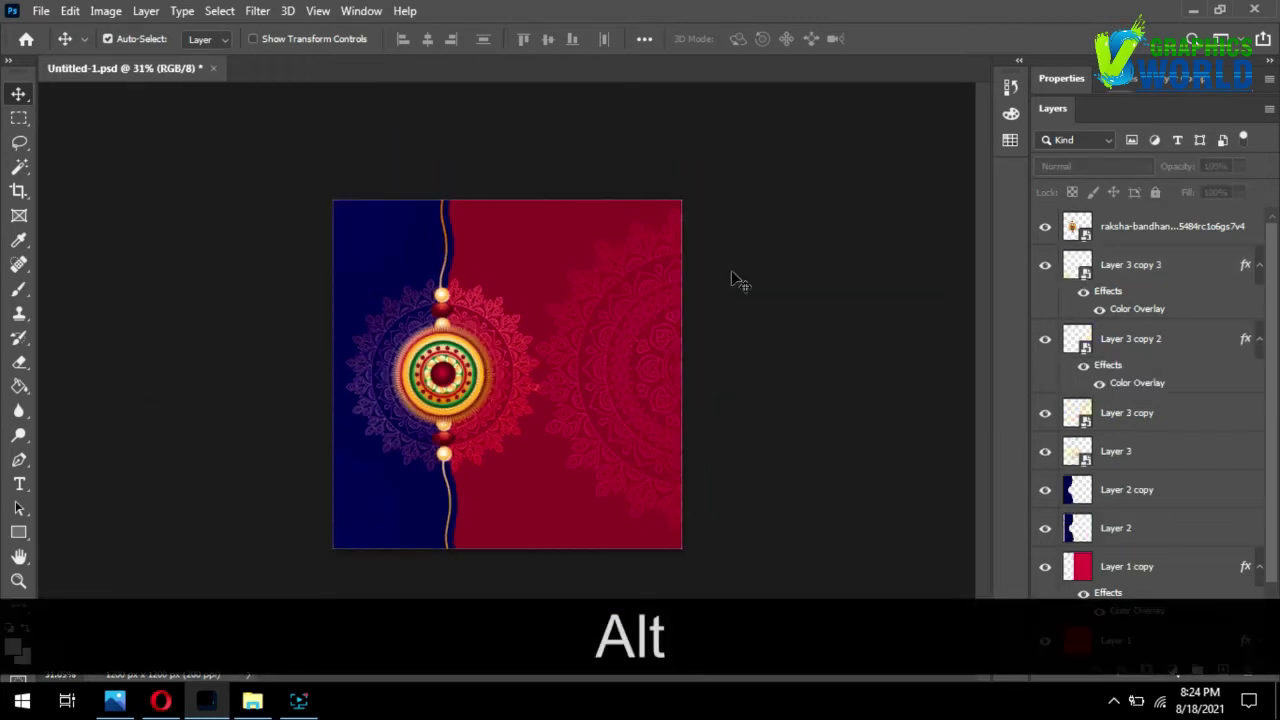
scroll(752, 420, up, 2)
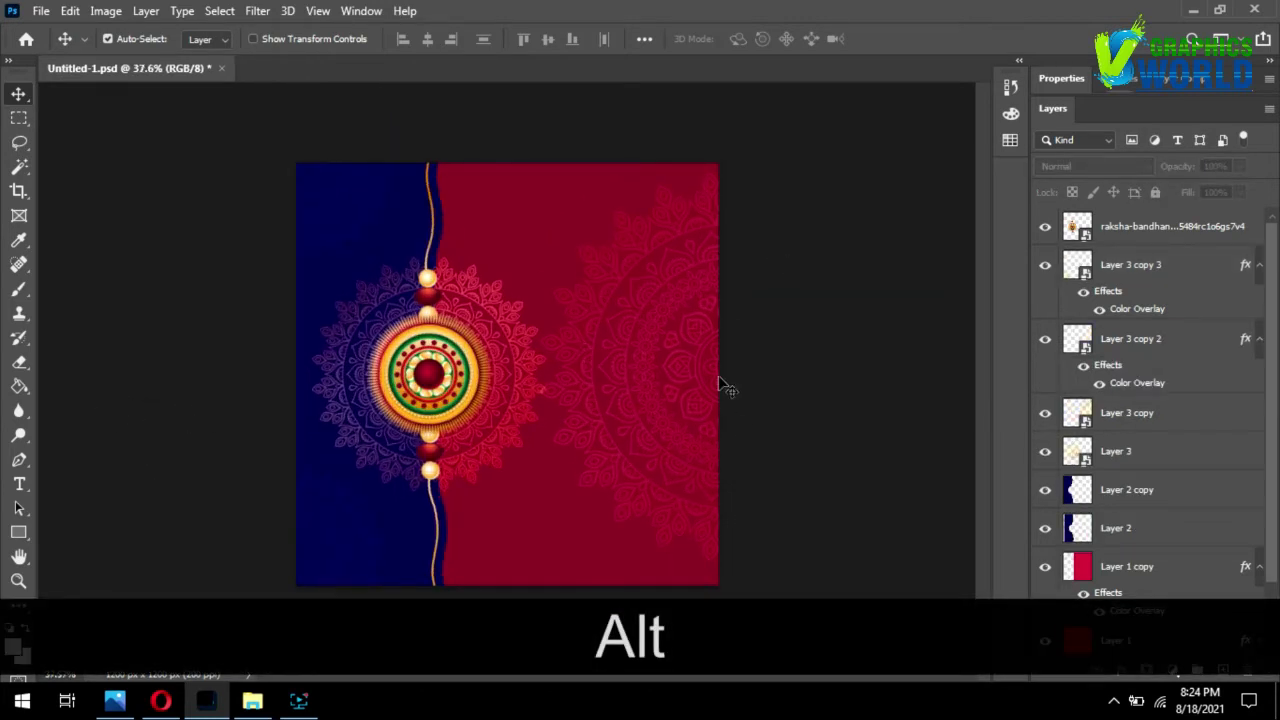
key(ctrl+alt+s)
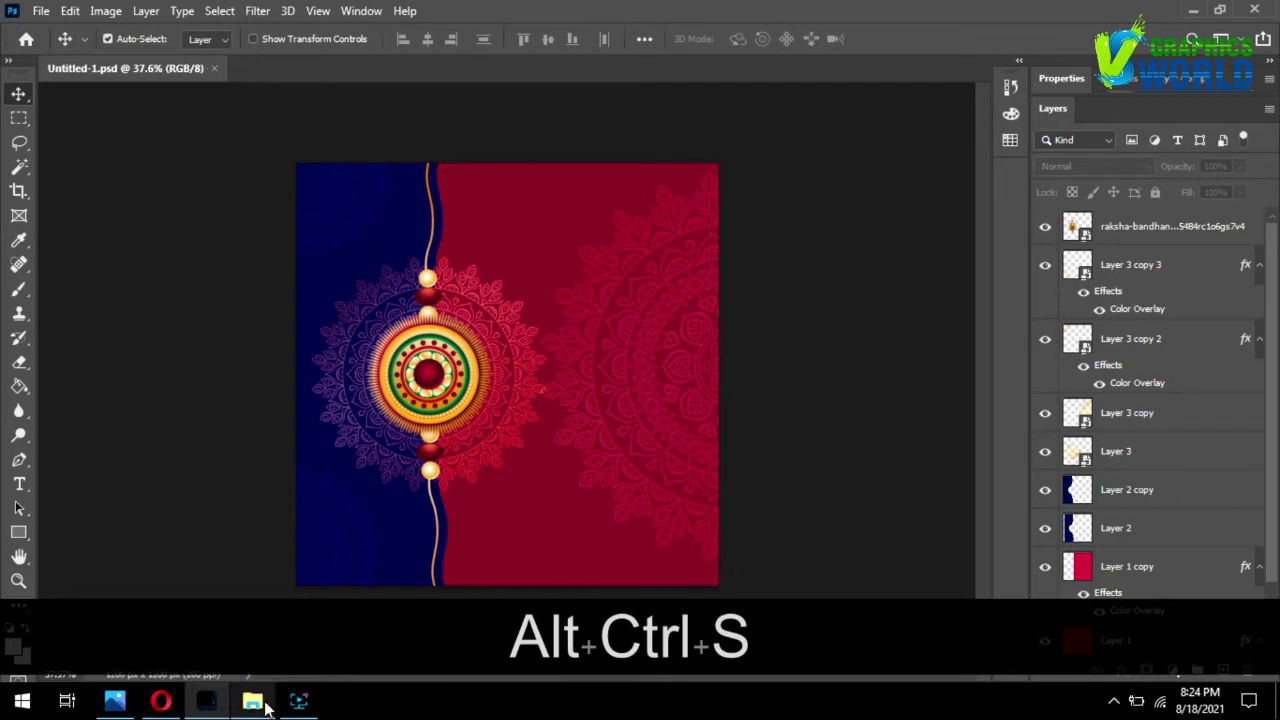
click(252, 700)
click(252, 700)
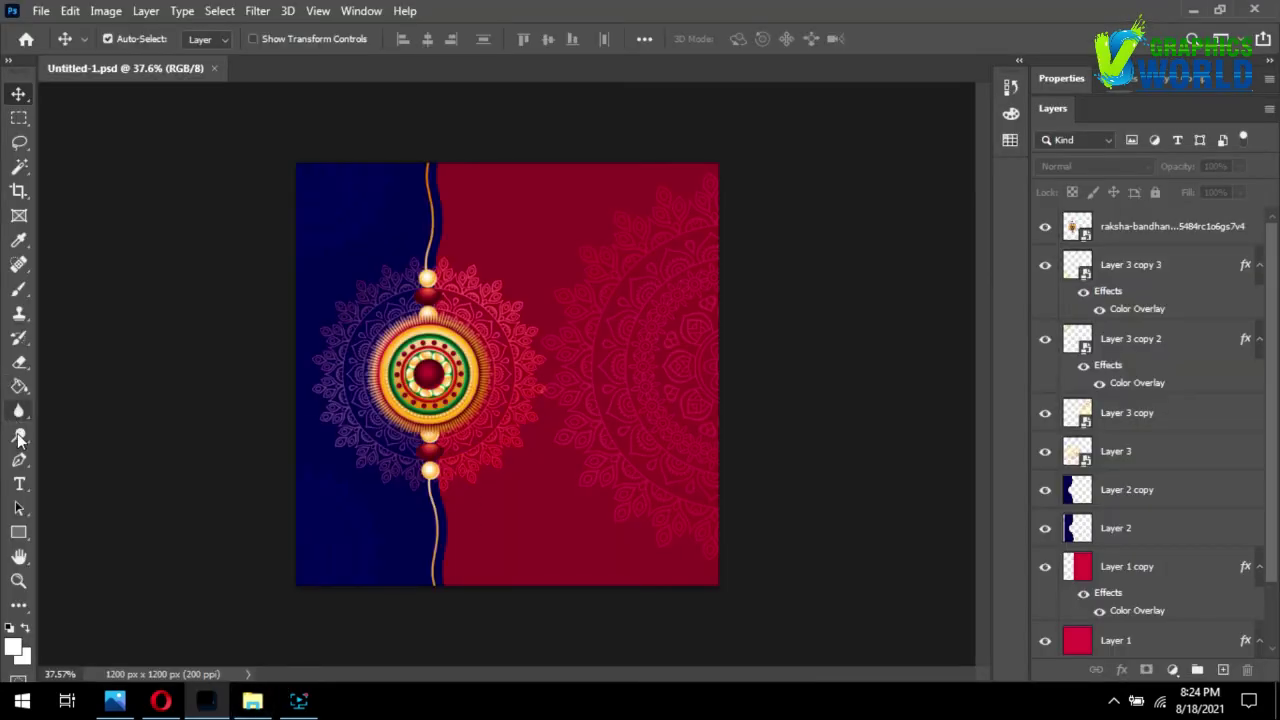
- Add a text layer reading "Happy" on the red area above and to the right of the rakhi
click(19, 484)
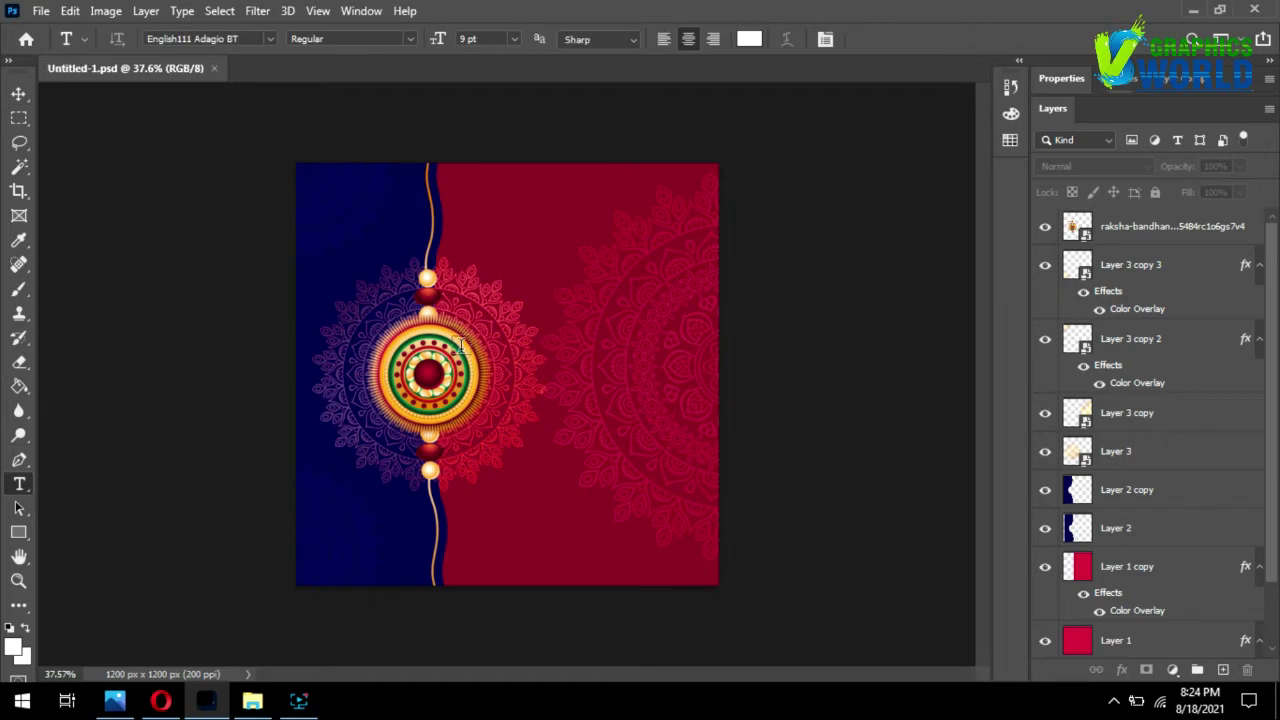
click(522, 242)
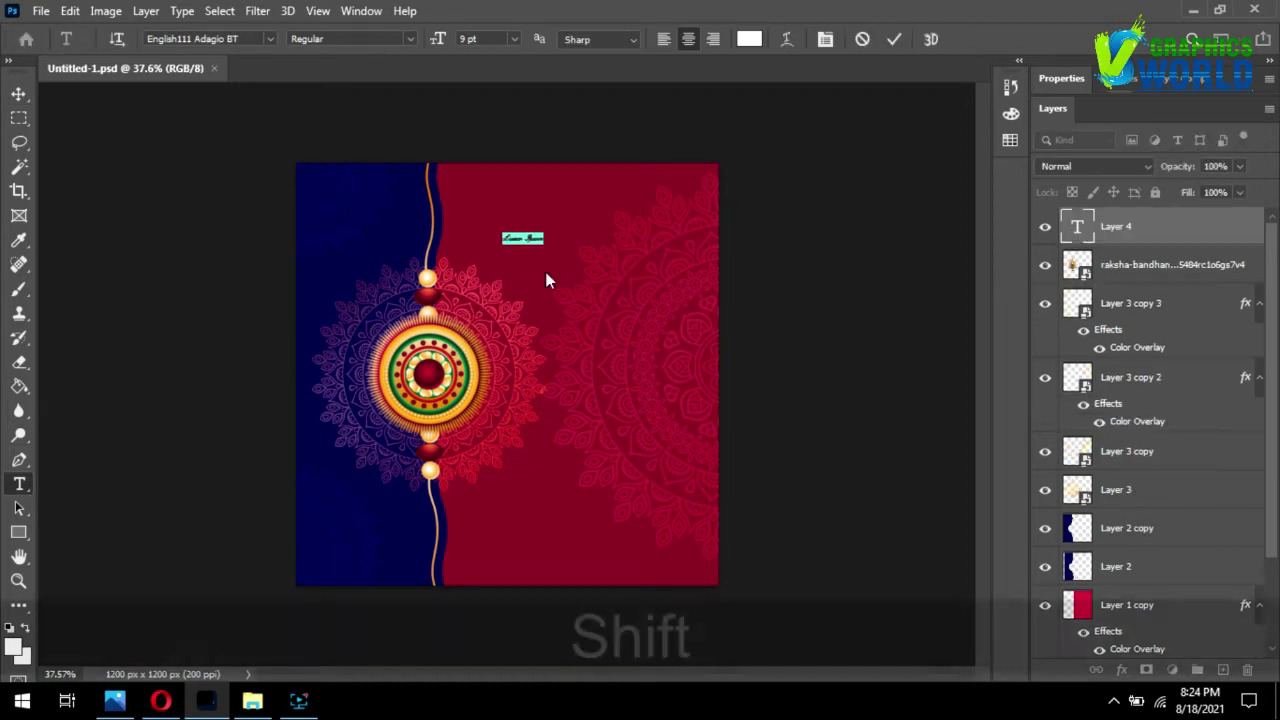
text(HApp)
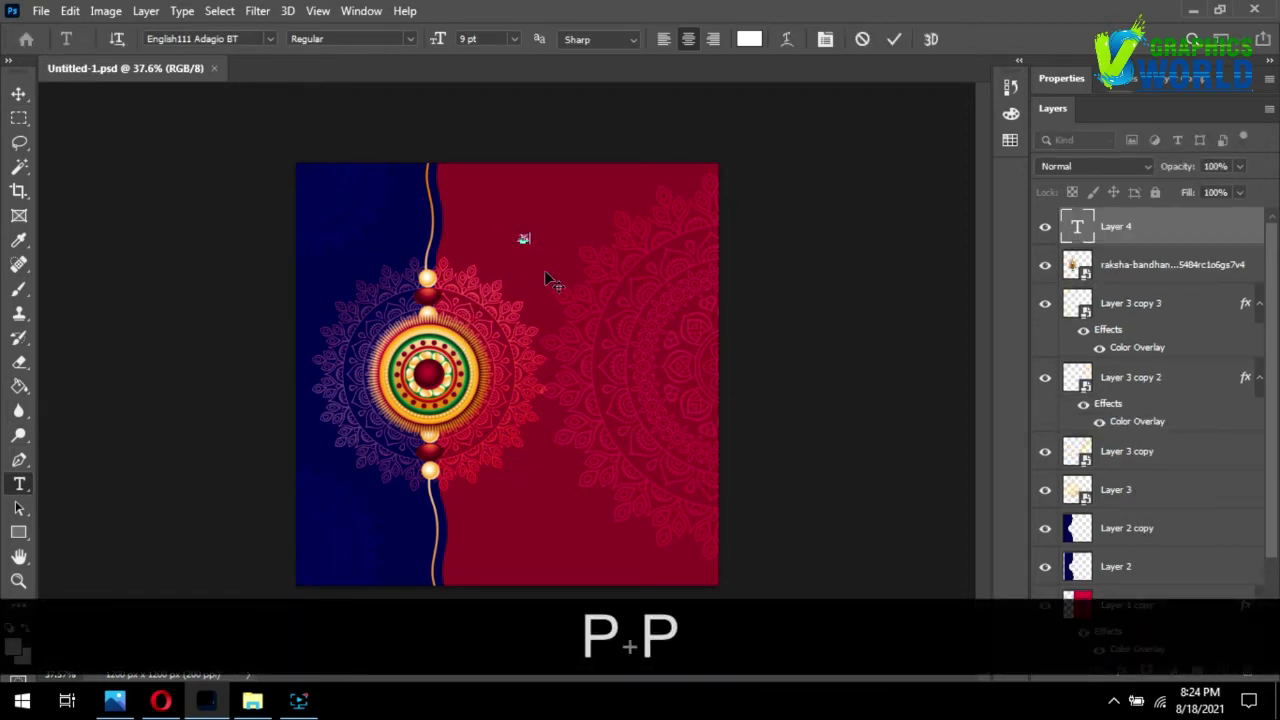
text(y)
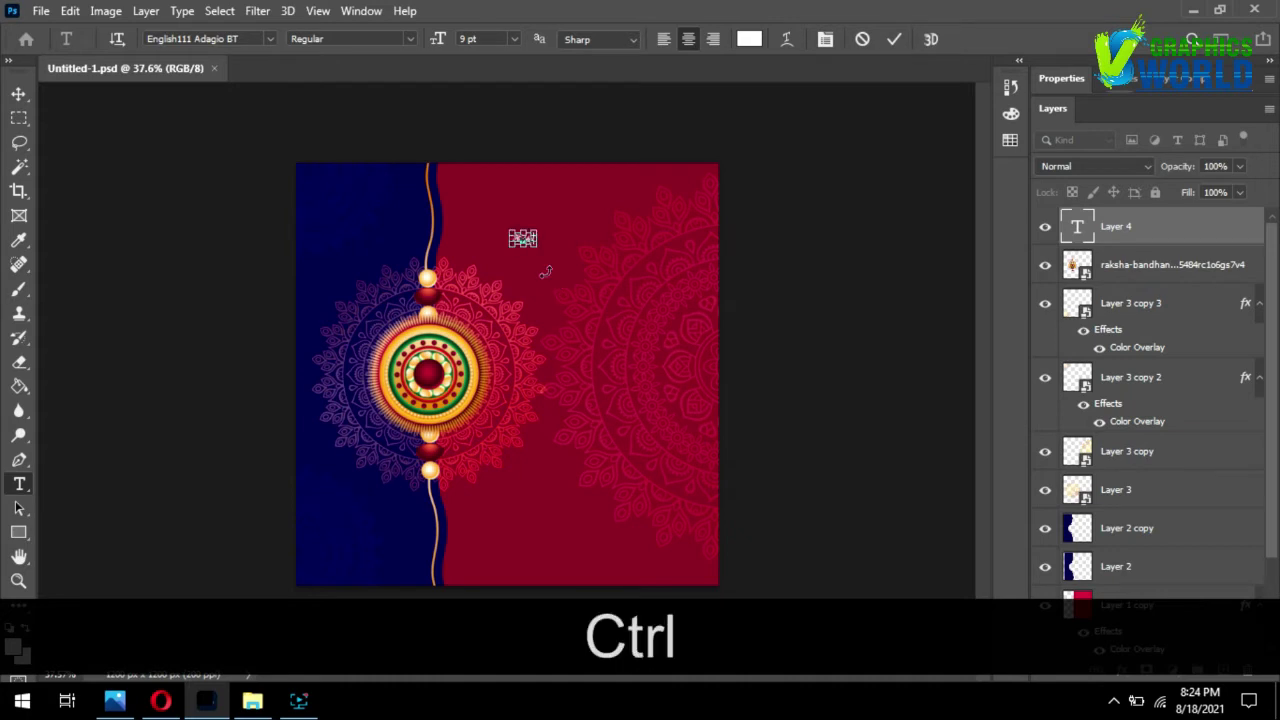
- Format the whole "Happy" text in Arial Narrow with white (ffffff) as its colour
key(ctrl+a)
click(253, 39)
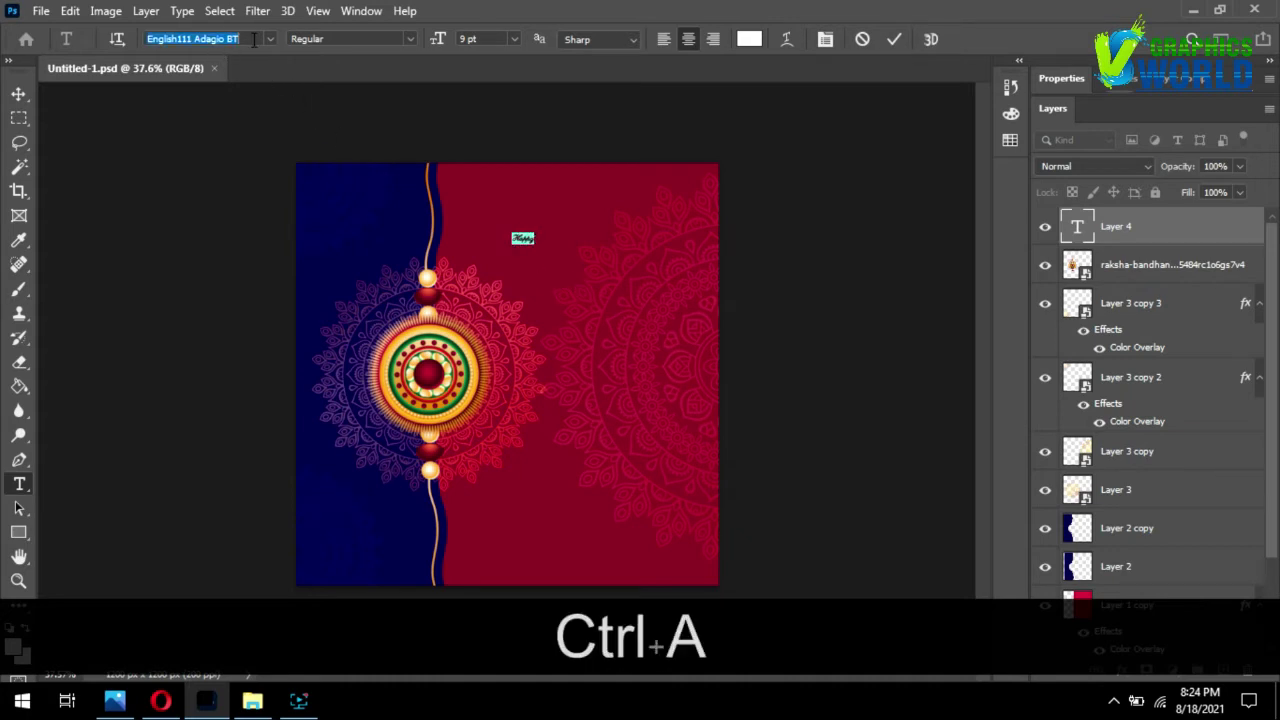
text(arial)
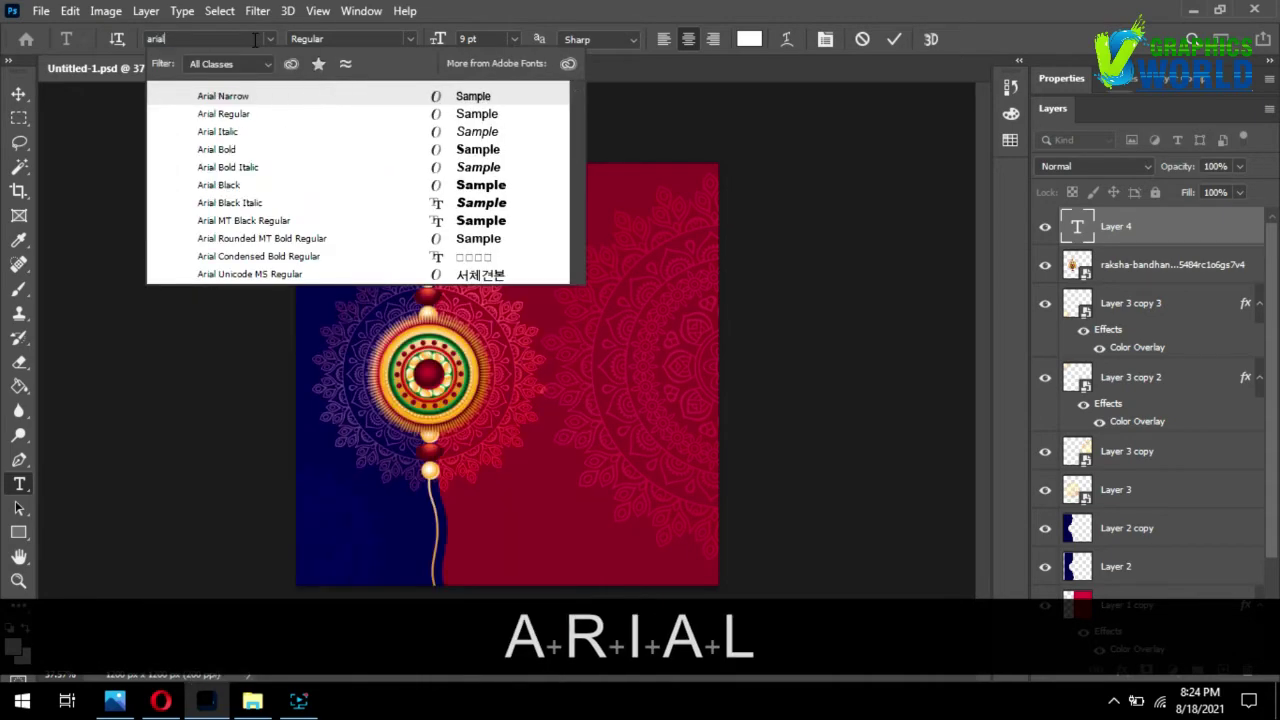
key(Return)
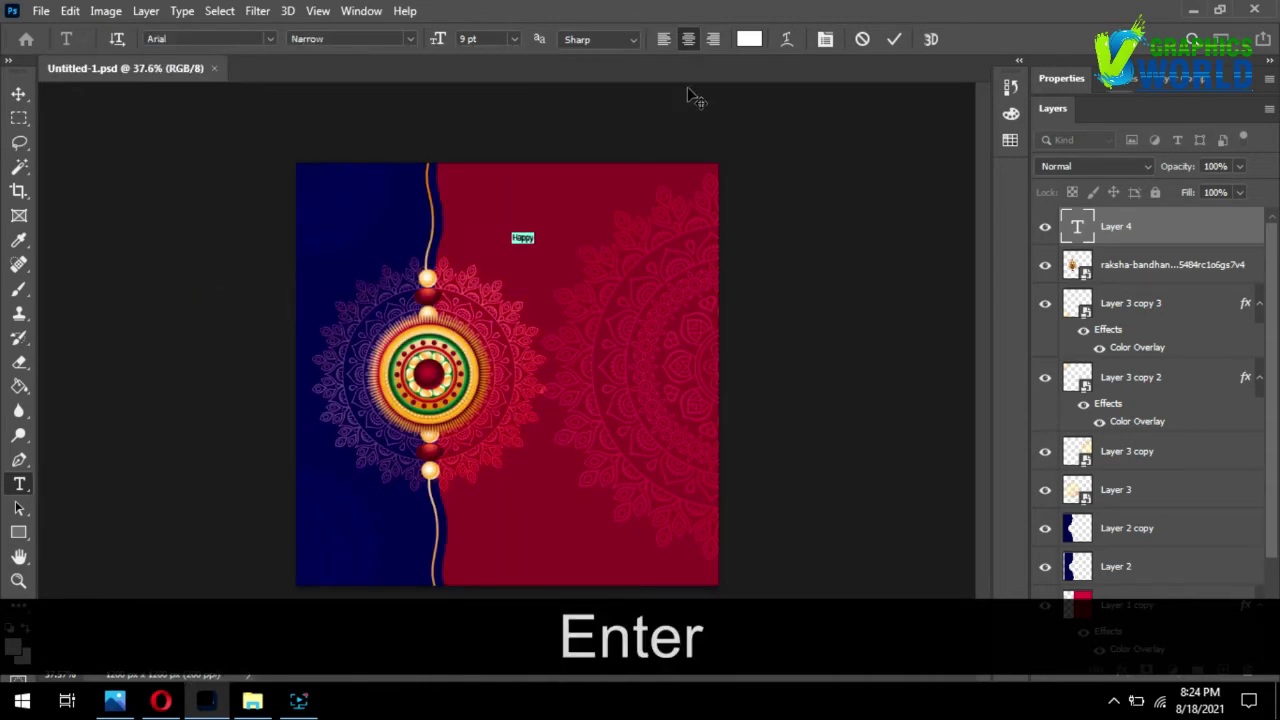
click(749, 39)
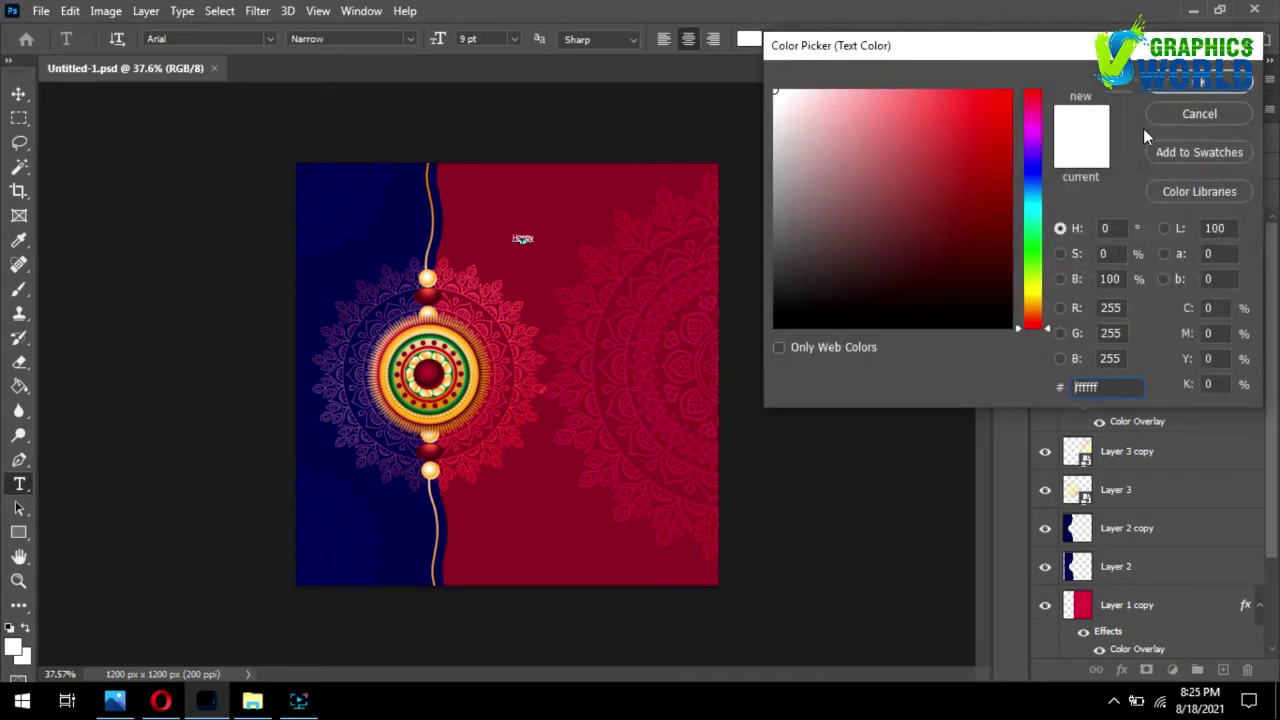
click(1190, 82)
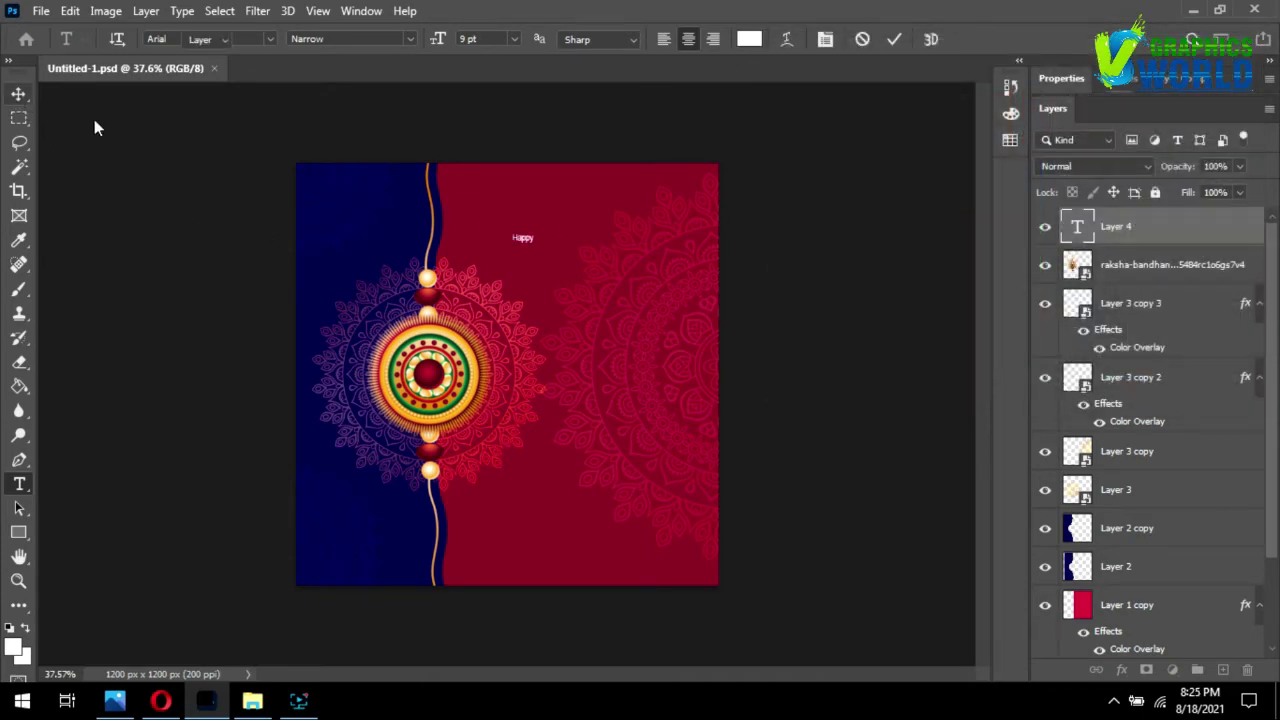
- Scale the "Happy" text to about 407% and position it in the upper part of the red area
key(ctrl+t)
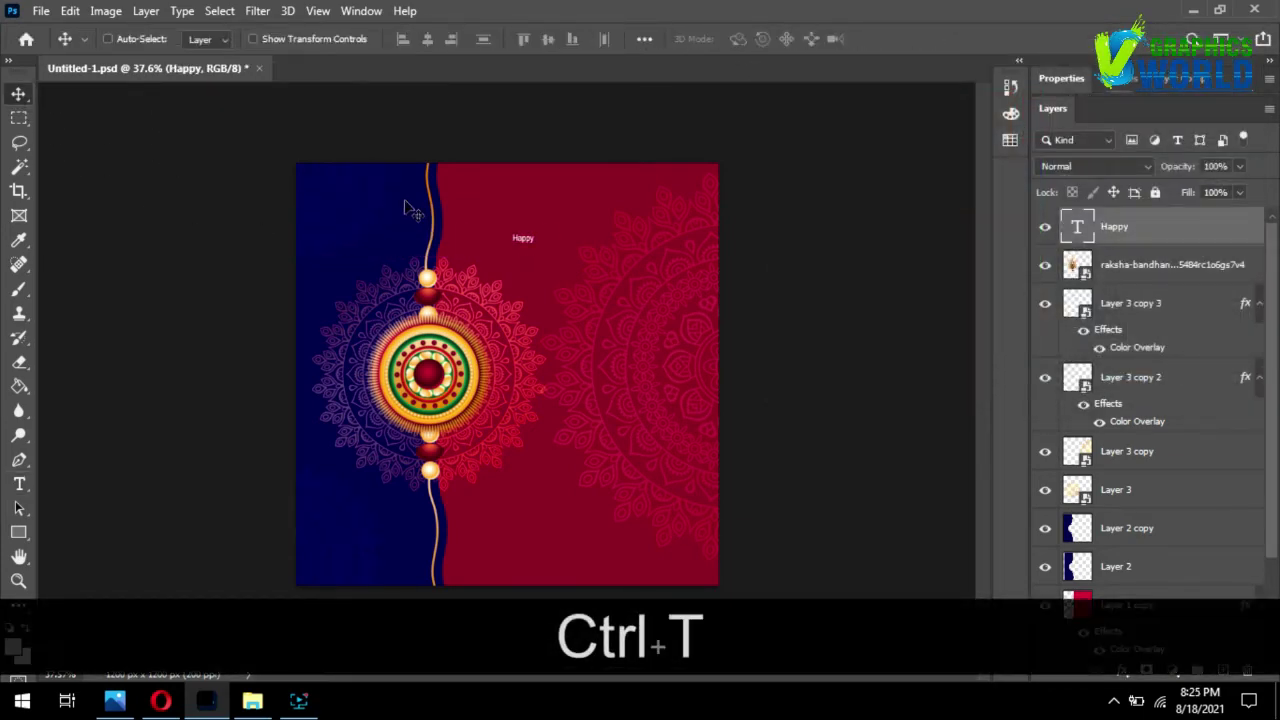
drag(540, 231, 622, 233)
key(Return)
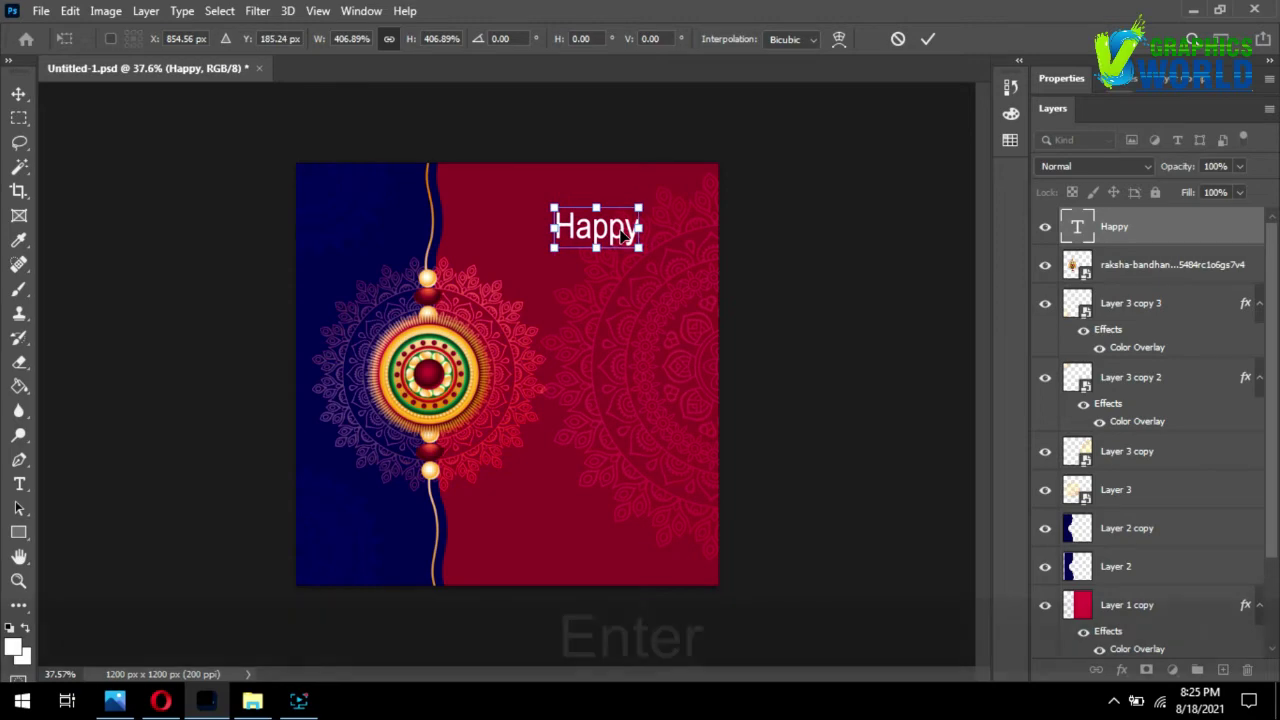
- Duplicate the "Happy" text directly below the original and change the copy's wording to "Raksha"
scroll(620, 250, up, 3)
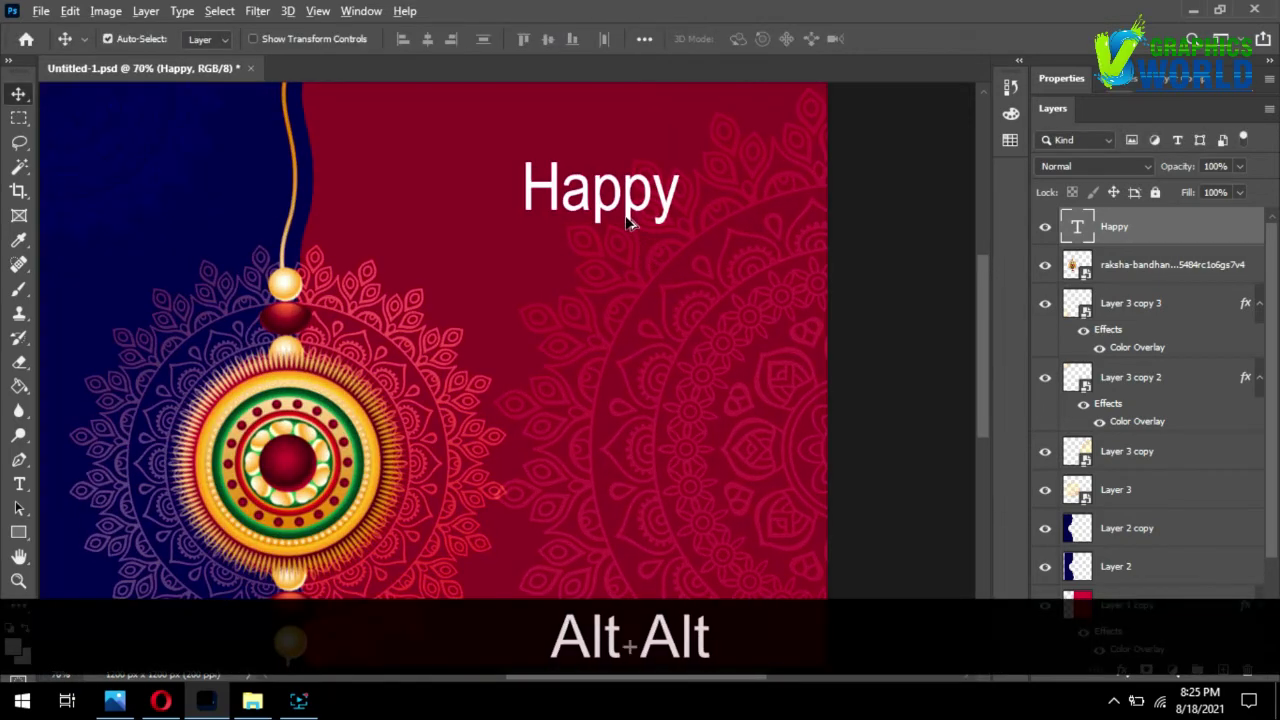
drag(628, 218, 634, 301)
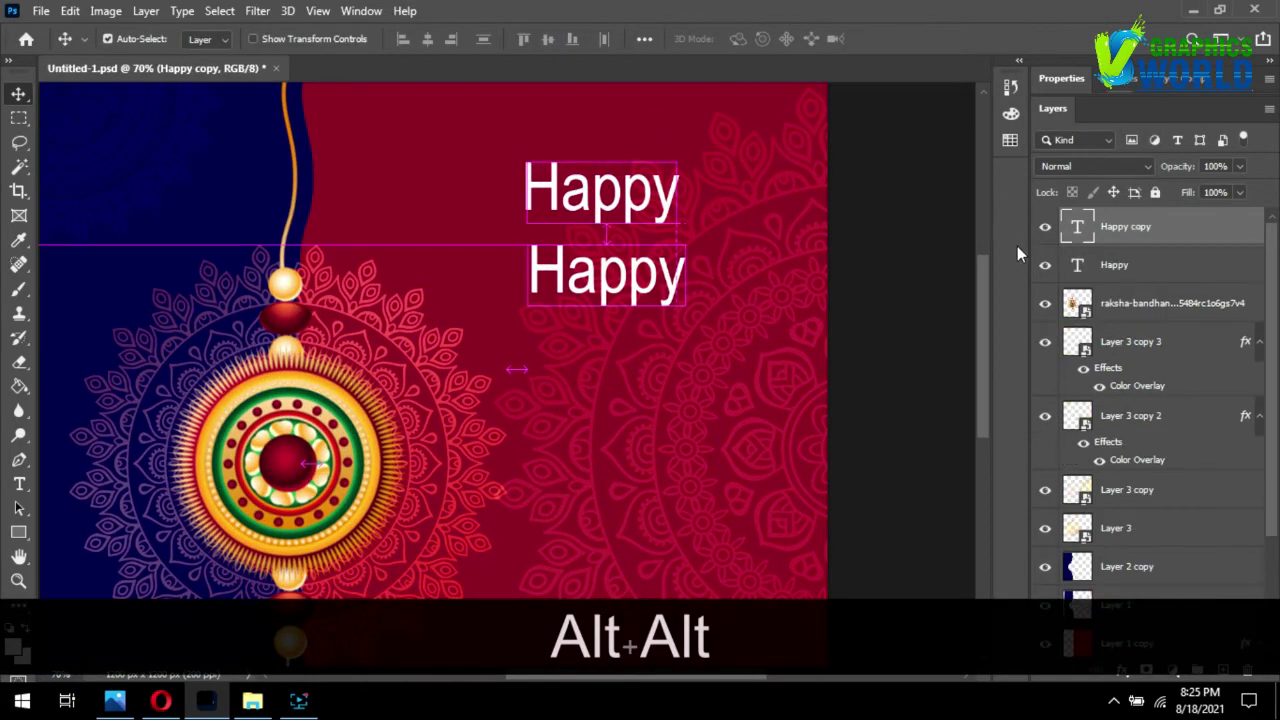
double_click(1077, 226)
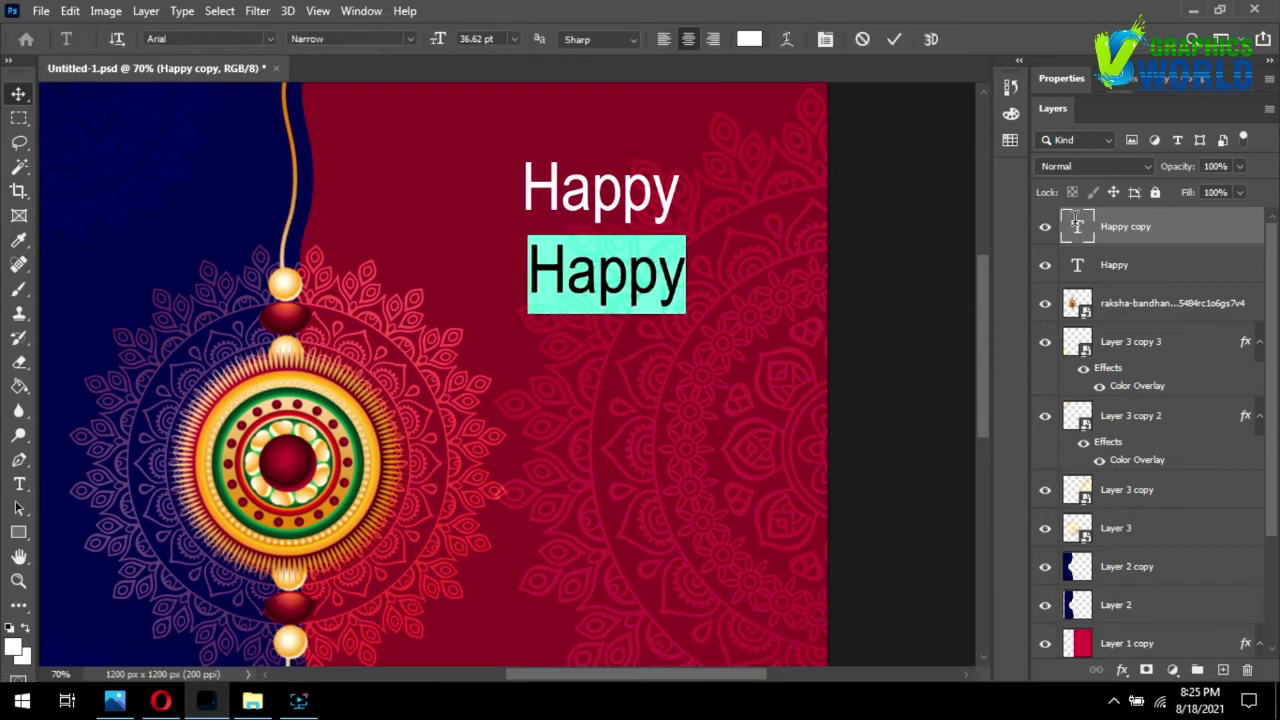
text(Ra)
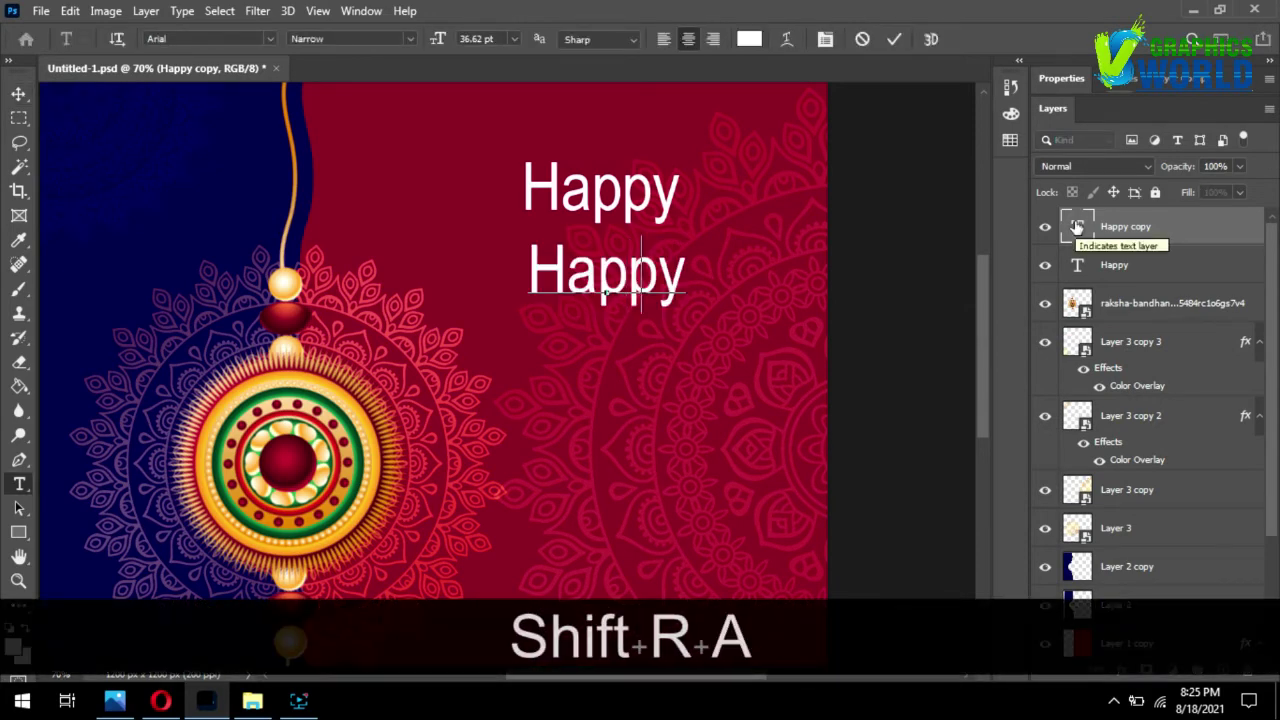
text(ks)
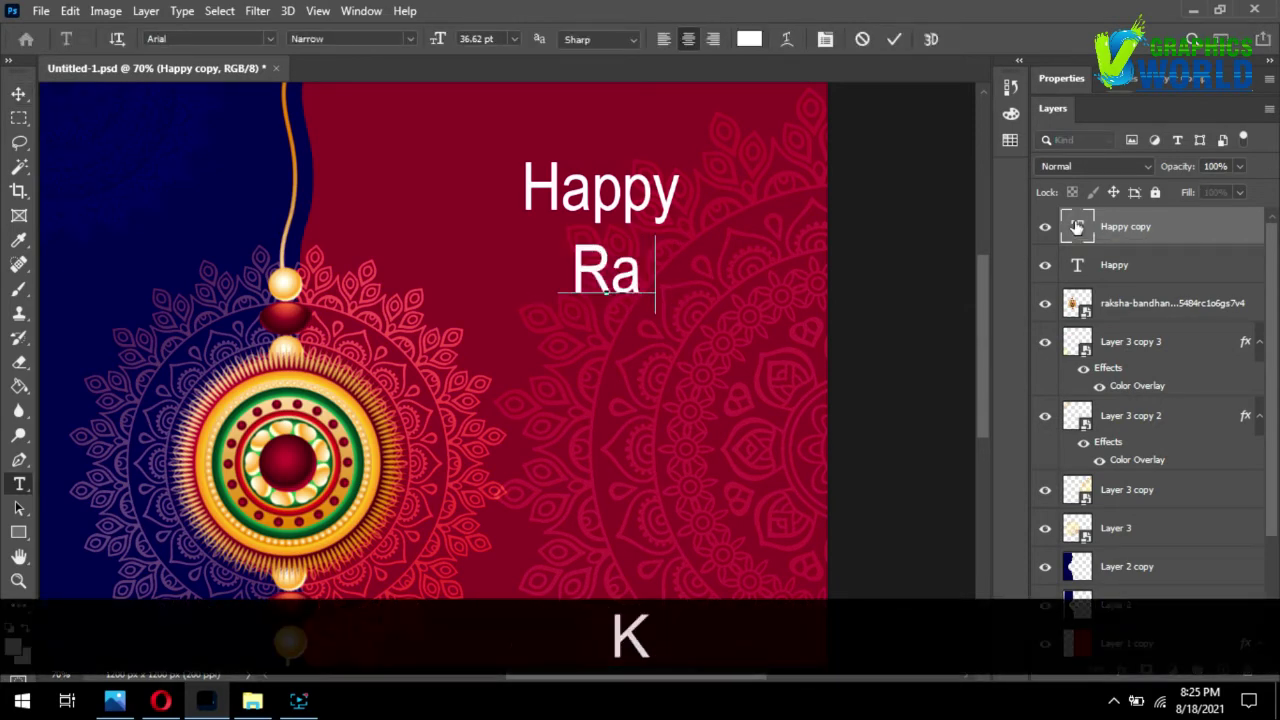
text(ha)
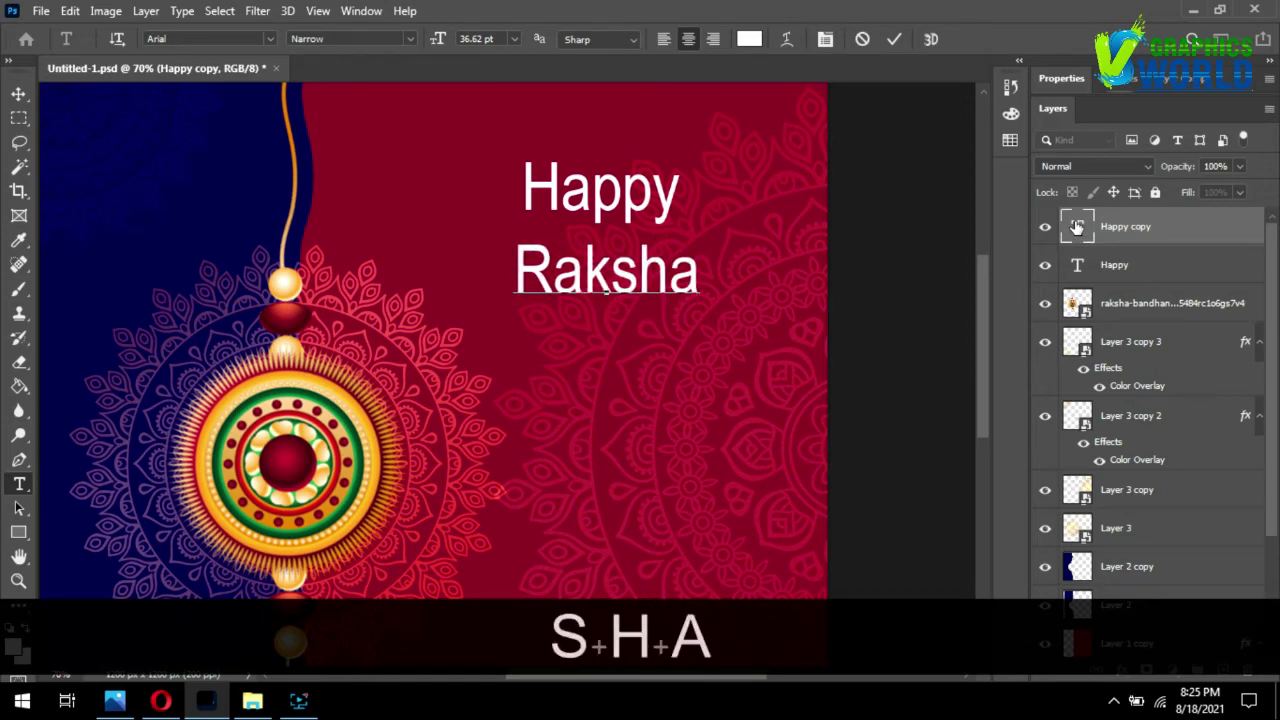
- Set the font of the whole "Raksha" text to English111 Adagio BT Regular
key(ctrl+a)
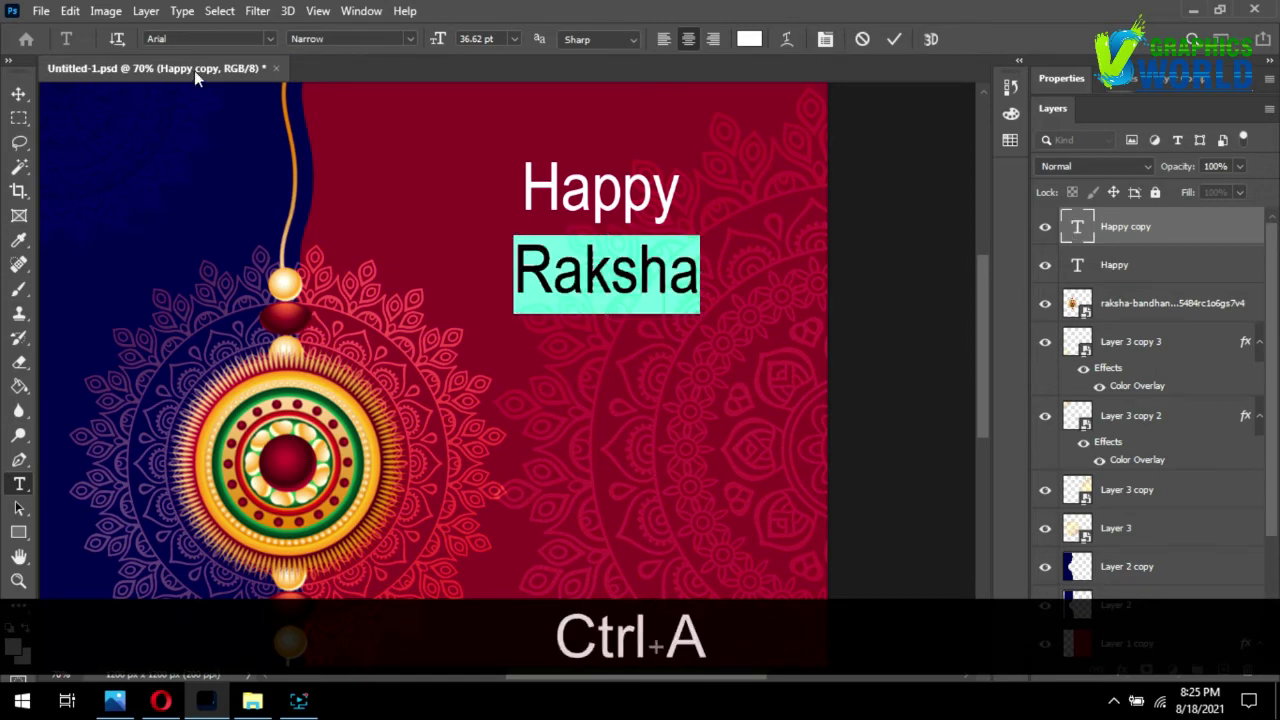
text(en)
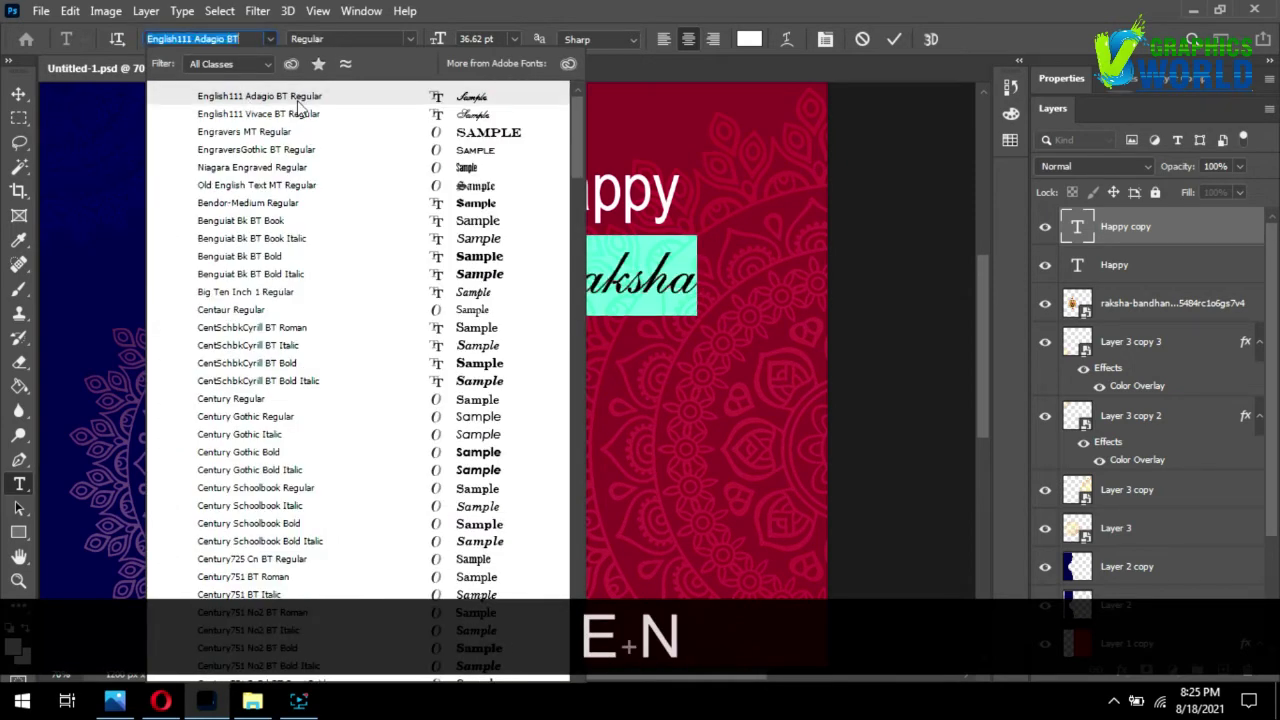
click(298, 100)
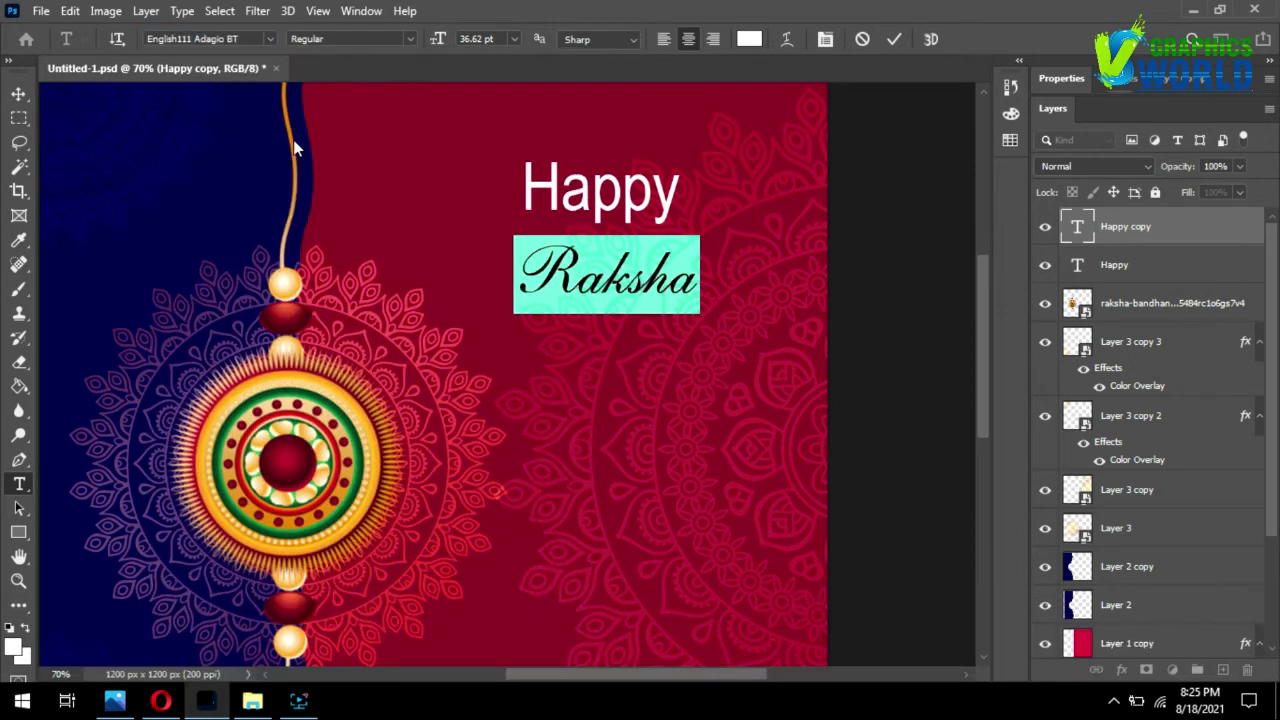
click(18, 96)
- Scale the "Raksha" text to about 211% and position it just under "Happy", slightly overlapping it
key(ctrl+t)
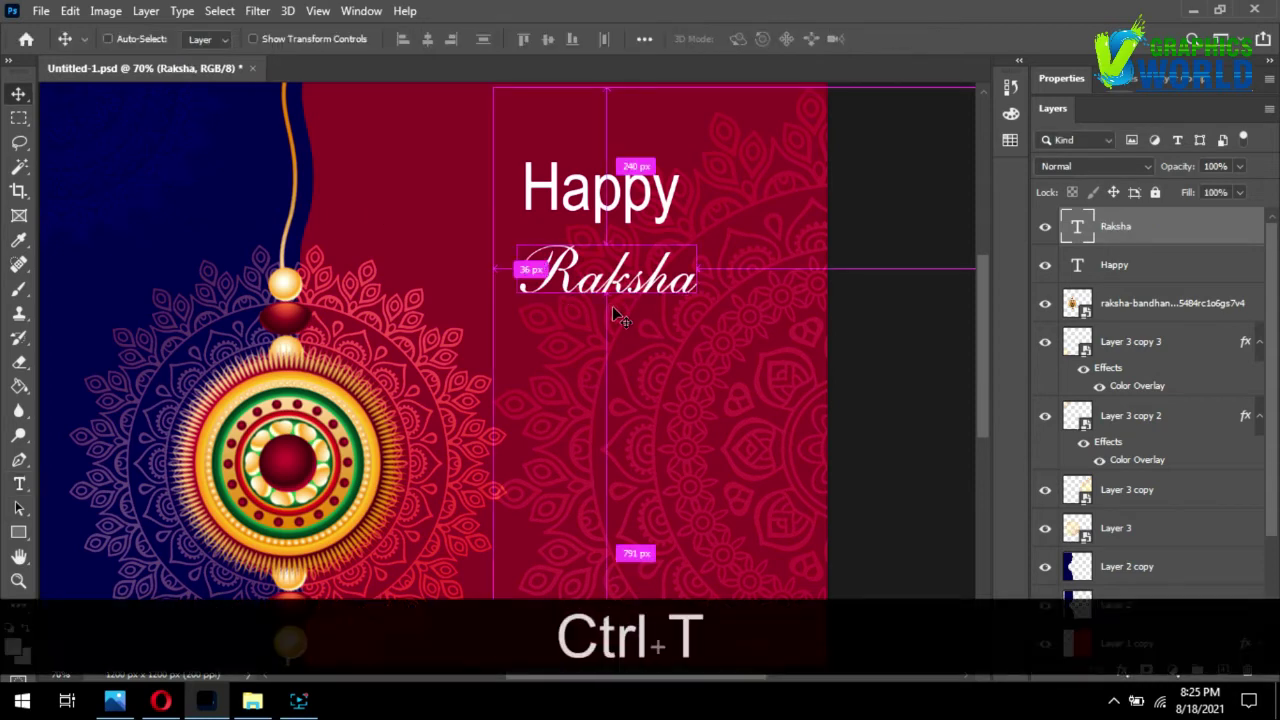
drag(698, 236, 818, 202)
drag(756, 238, 664, 257)
drag(703, 321, 789, 359)
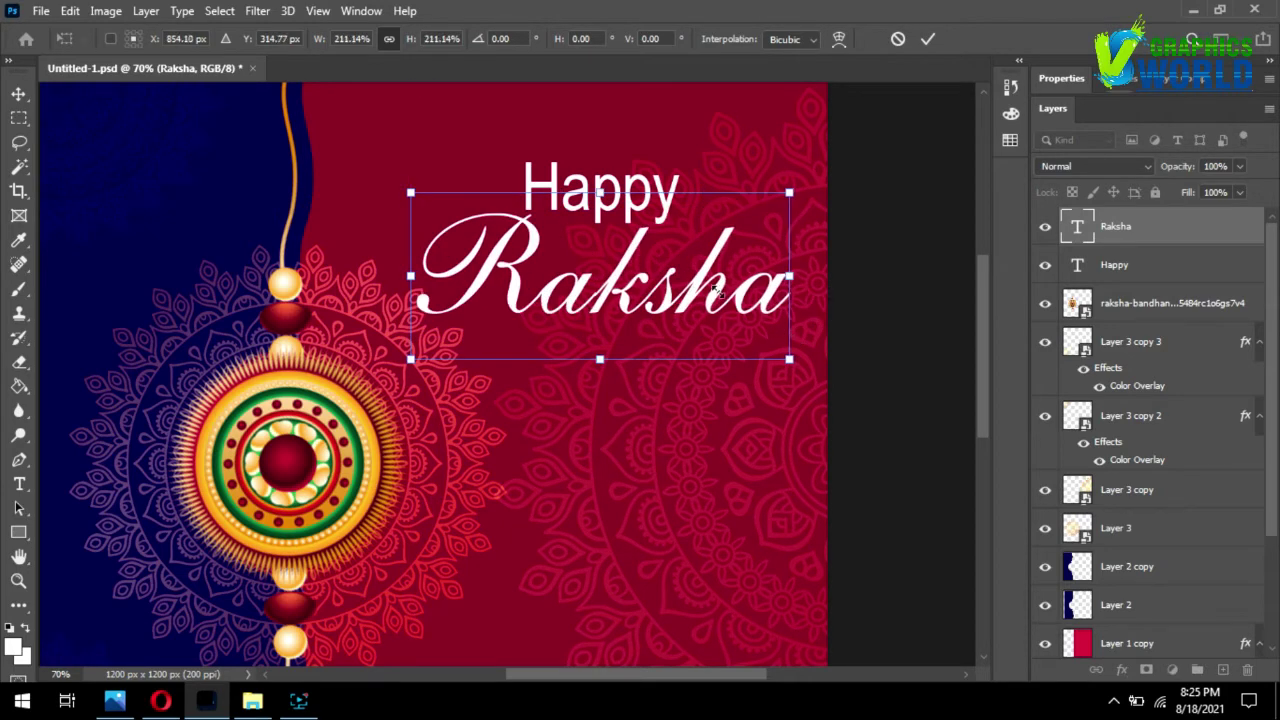
drag(718, 291, 724, 258)
key(Return)
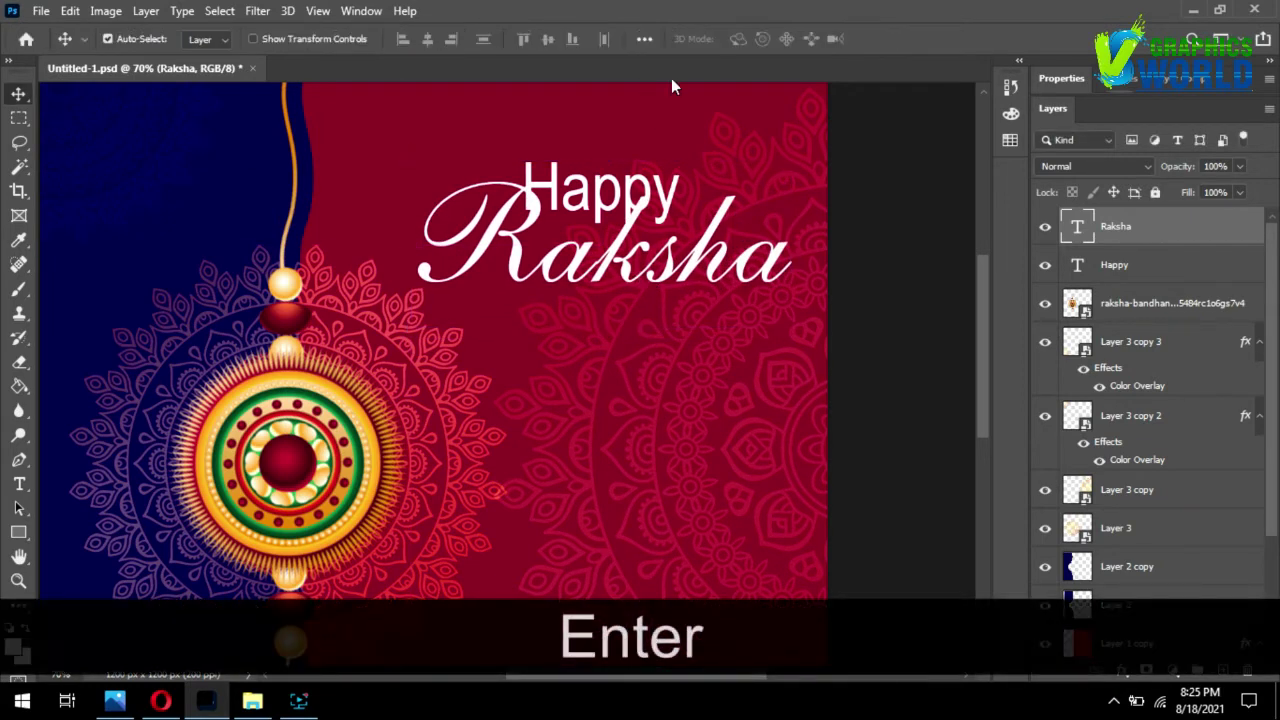
drag(668, 200, 667, 181)
mouse_move(563, 178)
mouse_down()
mouse_move(558, 152)
mouse_move(553, 183)
mouse_up()
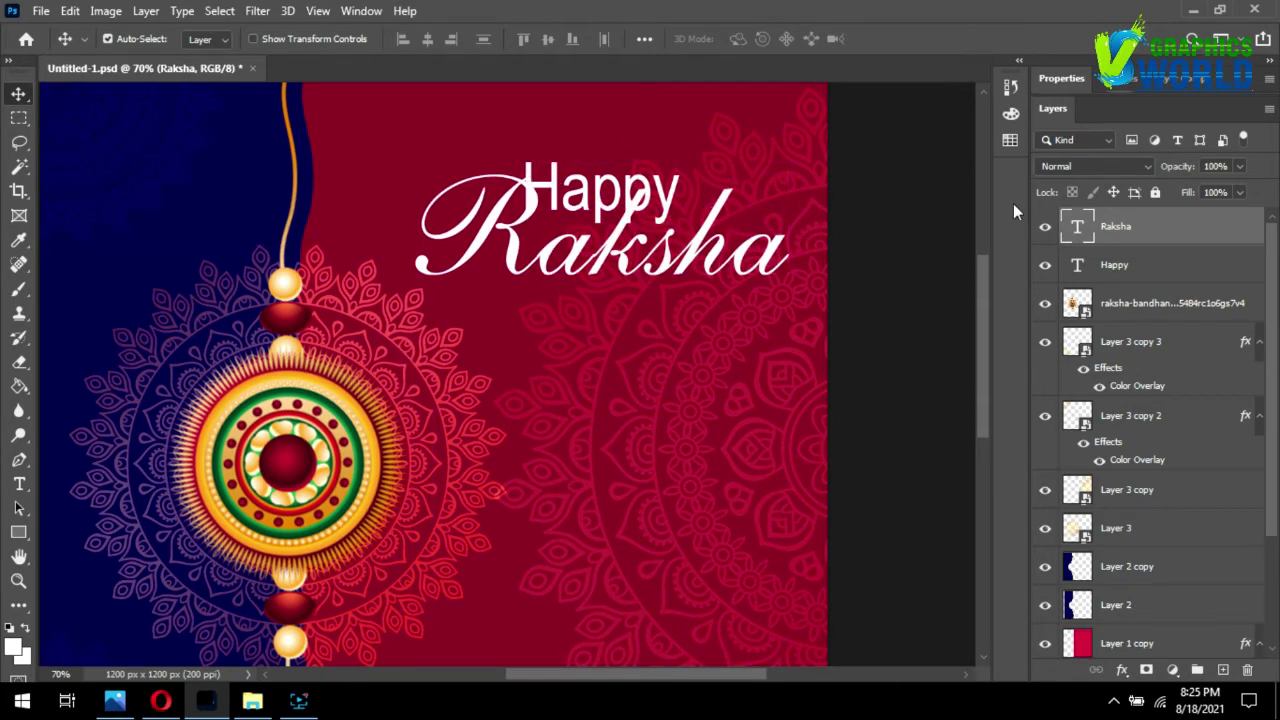
- Scale the "Happy" text to about 76% and position it just above the middle of "Raksha"
click(1180, 267)
key(ctrl+t)
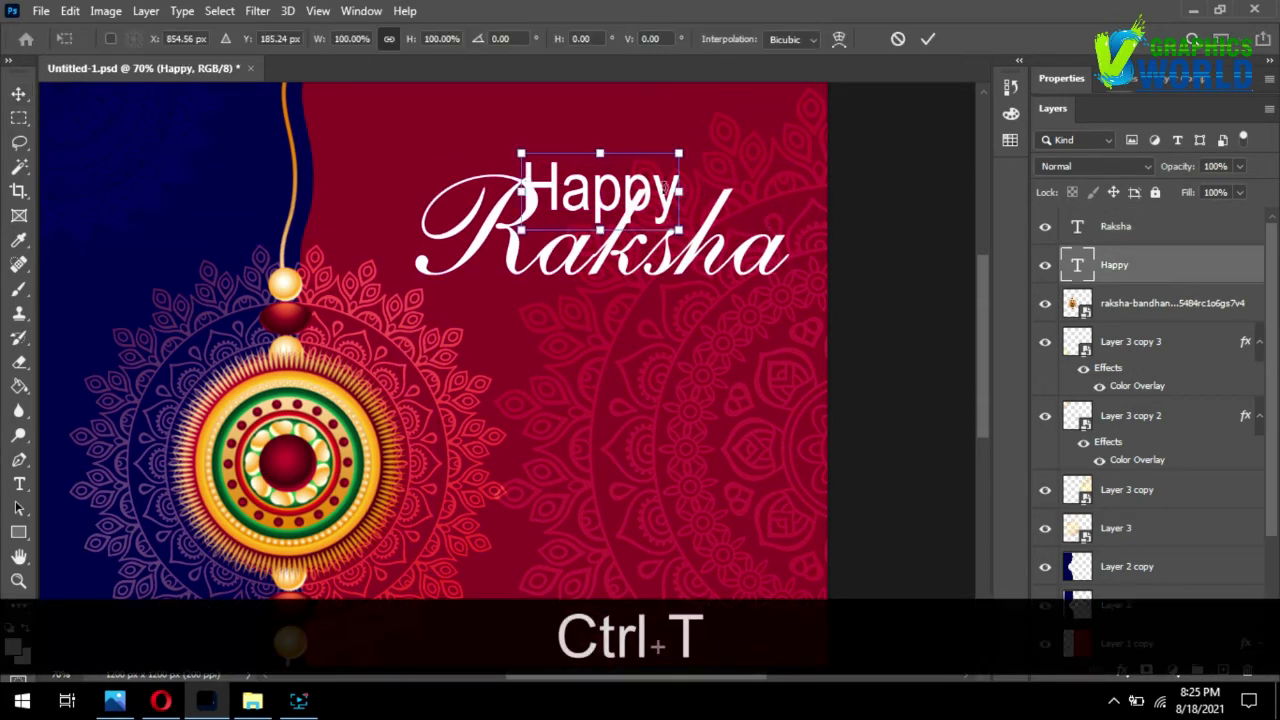
drag(683, 157, 622, 173)
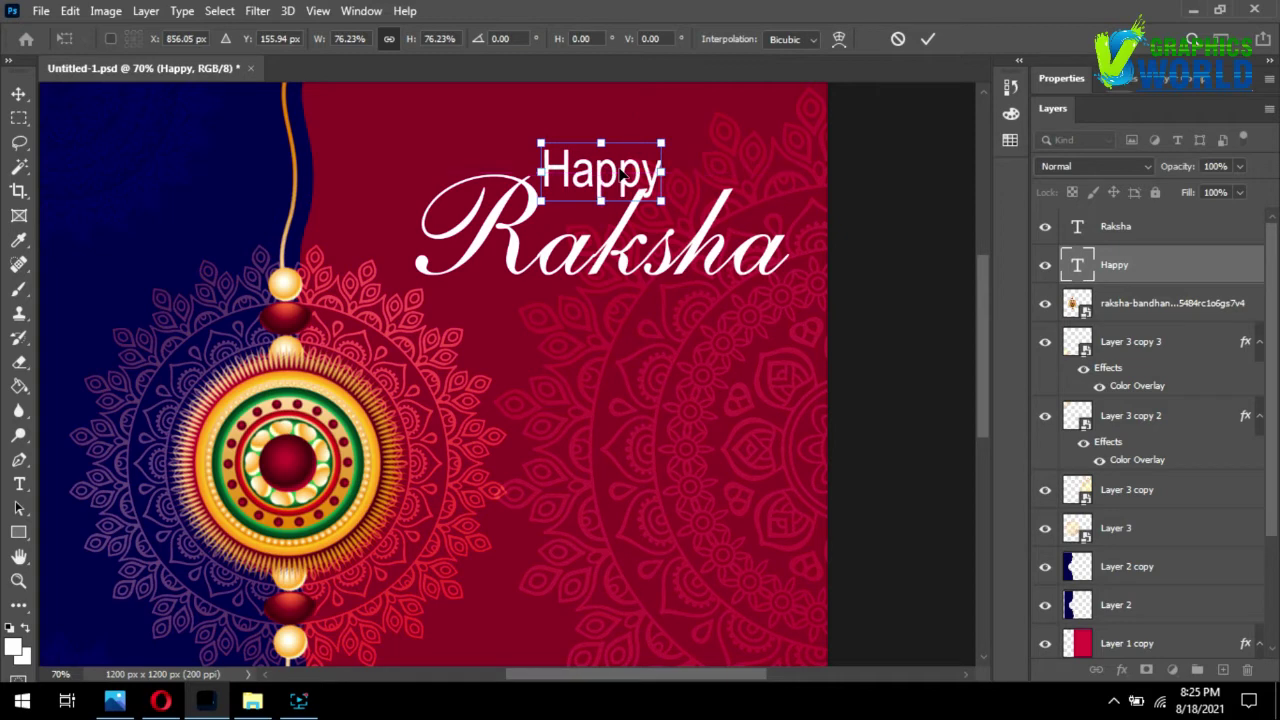
key(Right)
key(Right)
key(Right)
key(Right)
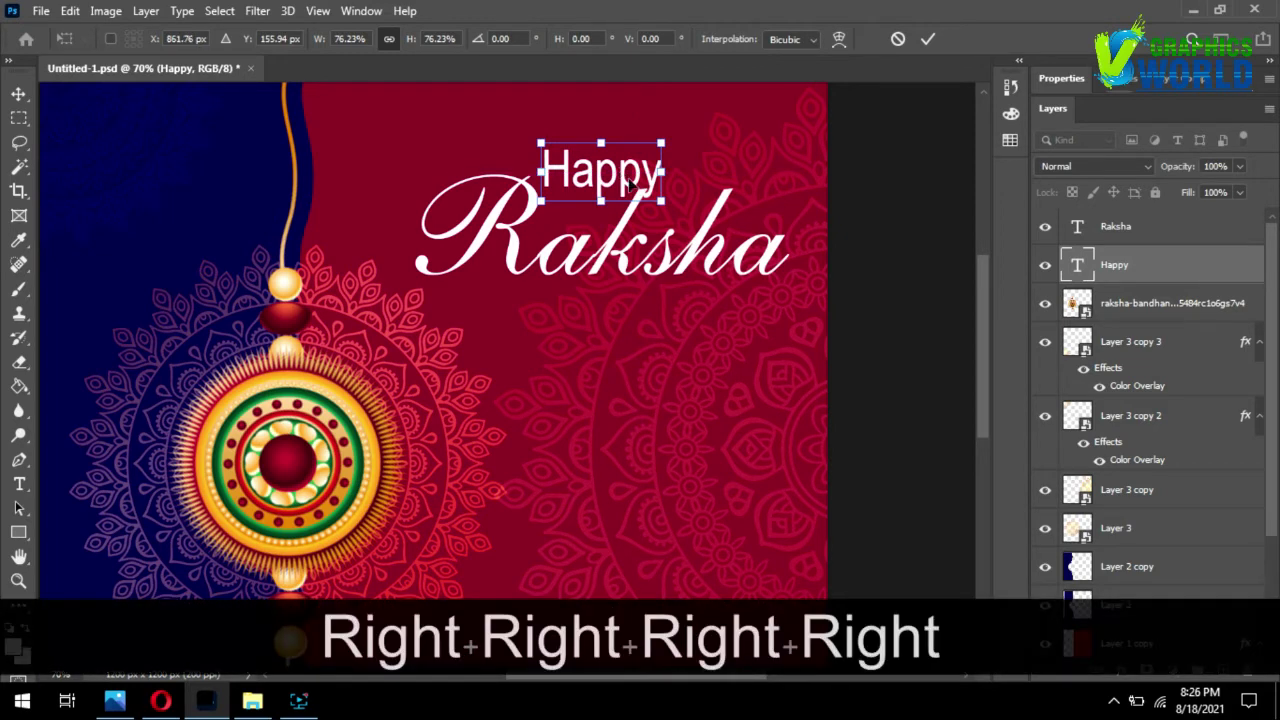
click(855, 187)
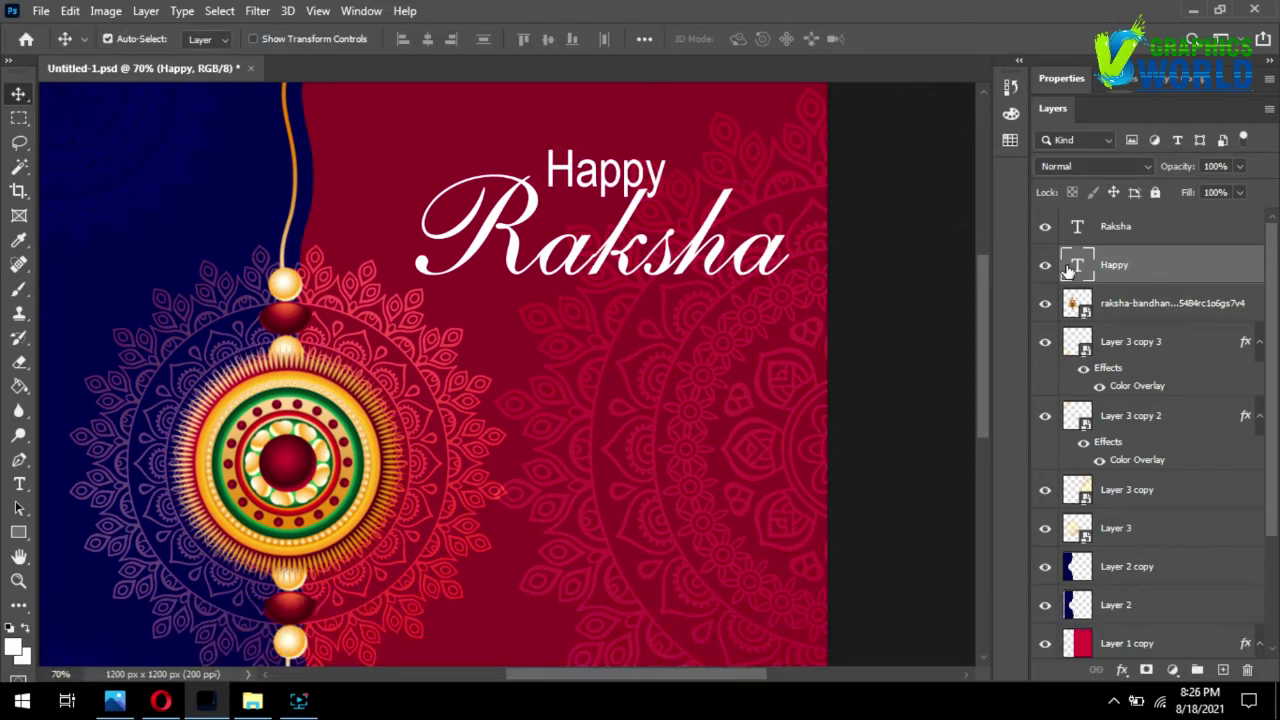
- Apply All Caps to the "Happy" text
double_click(1077, 264)
key(ctrl+t)
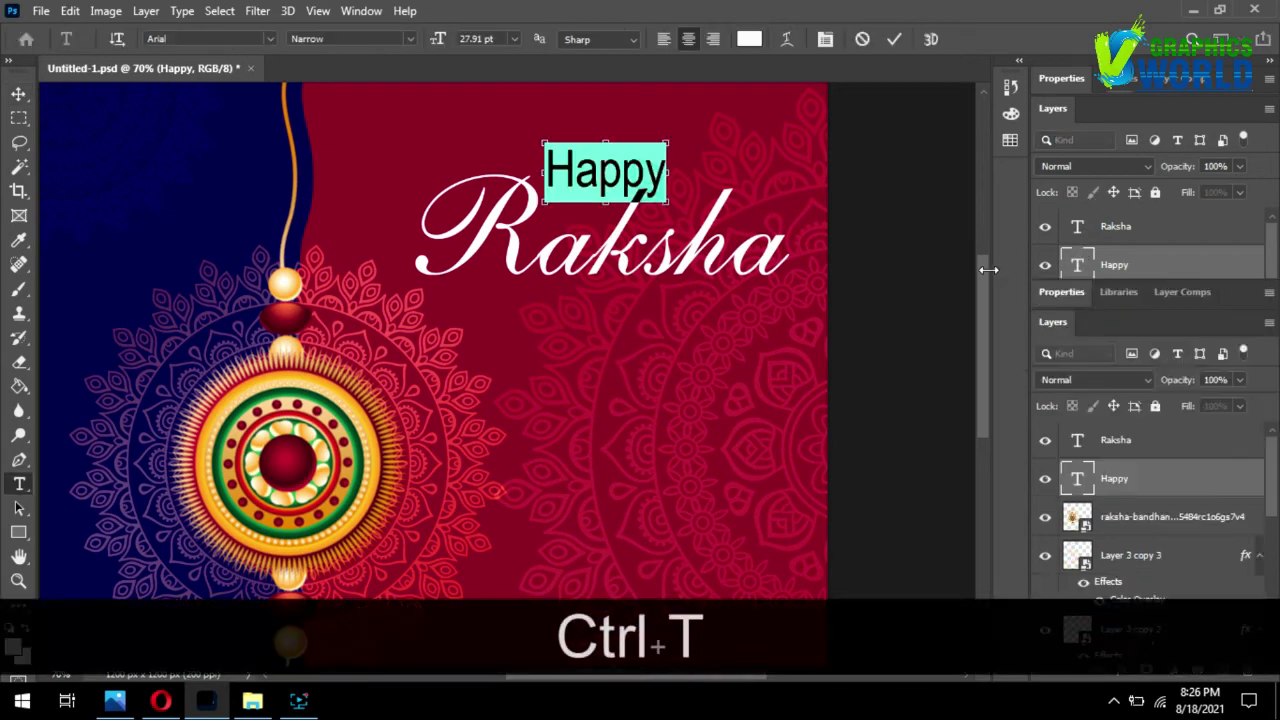
click(1097, 216)
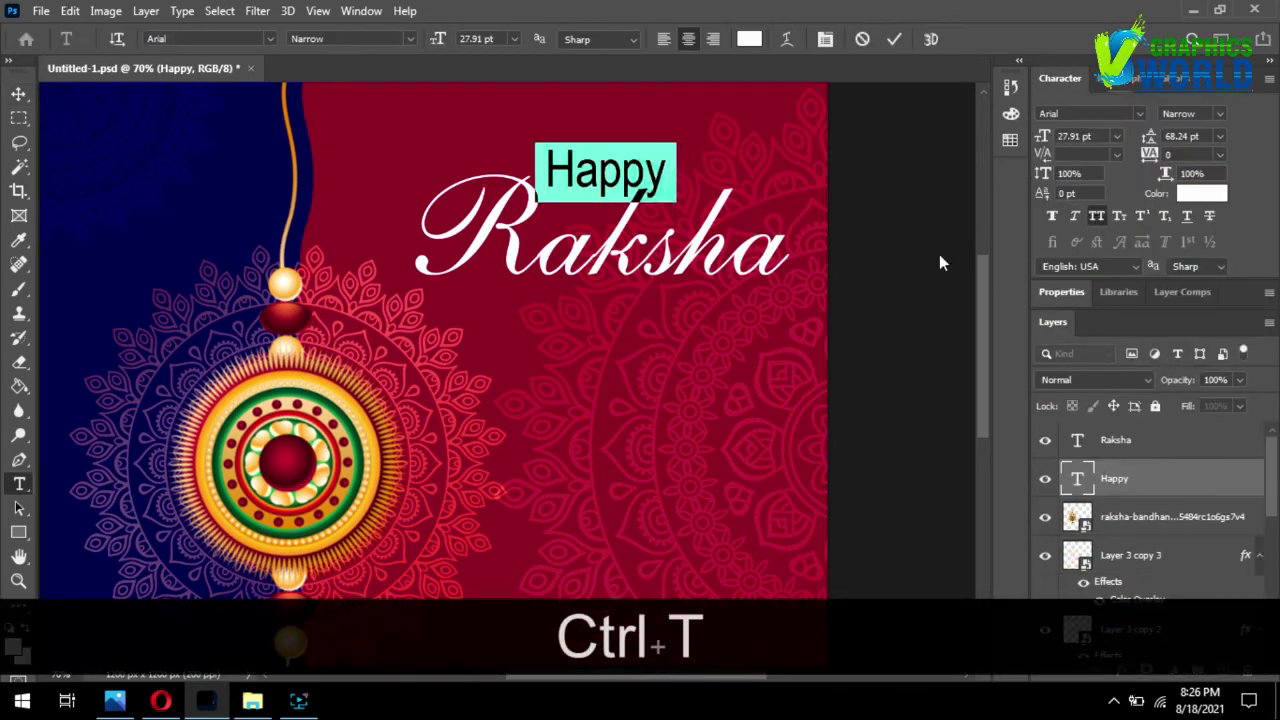
click(18, 95)
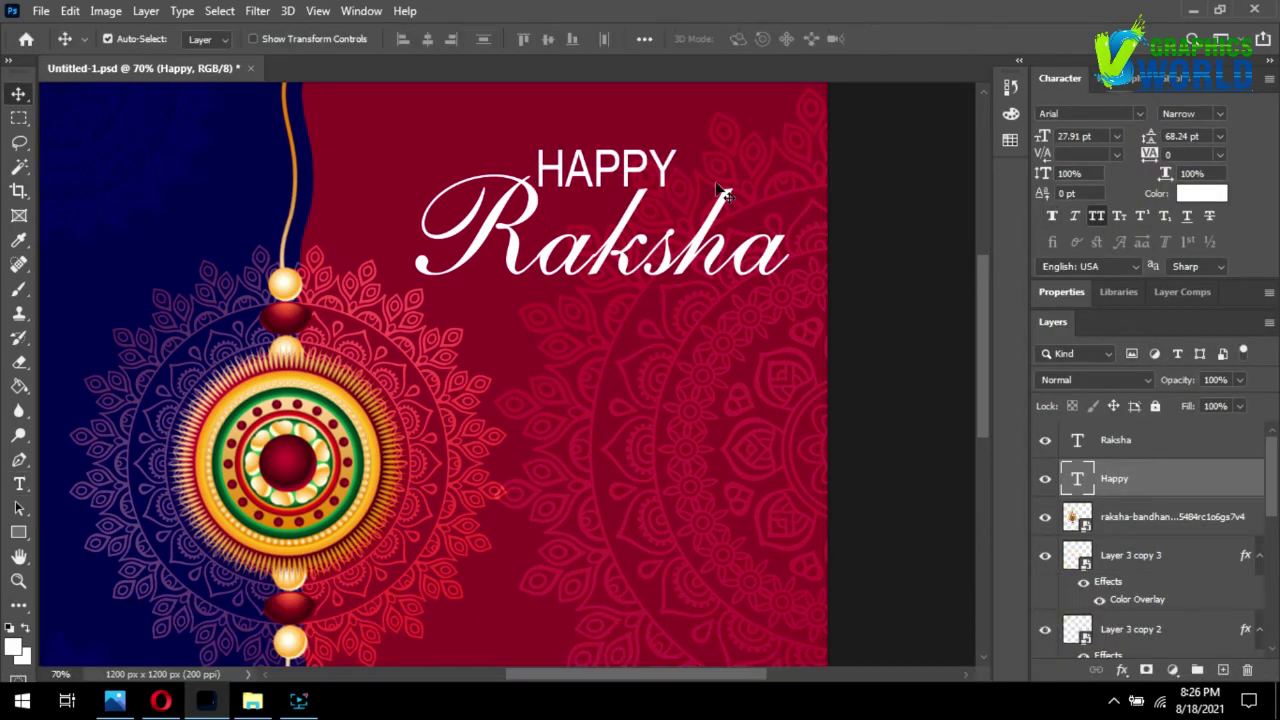
- Duplicate the "HAPPY" text below "Raksha" and change the copy's wording to "BANDHAN"
drag(661, 168, 628, 335)
double_click(1072, 478)
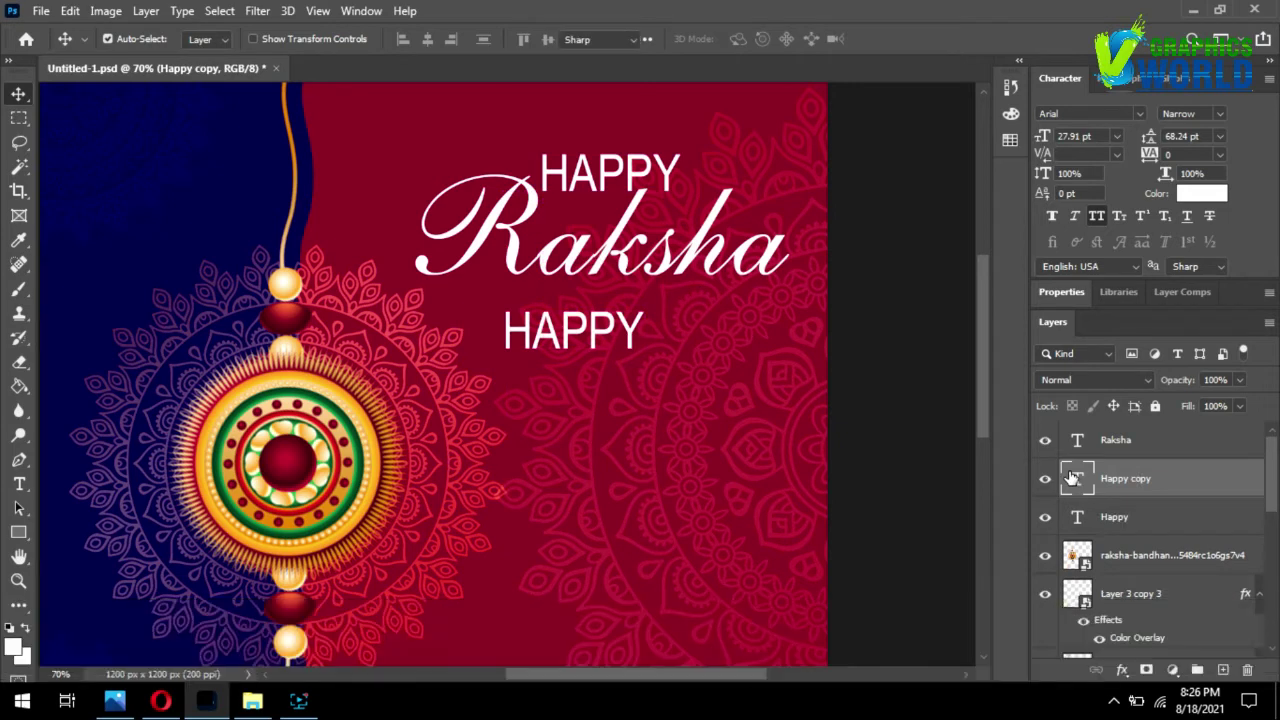
text(BA)
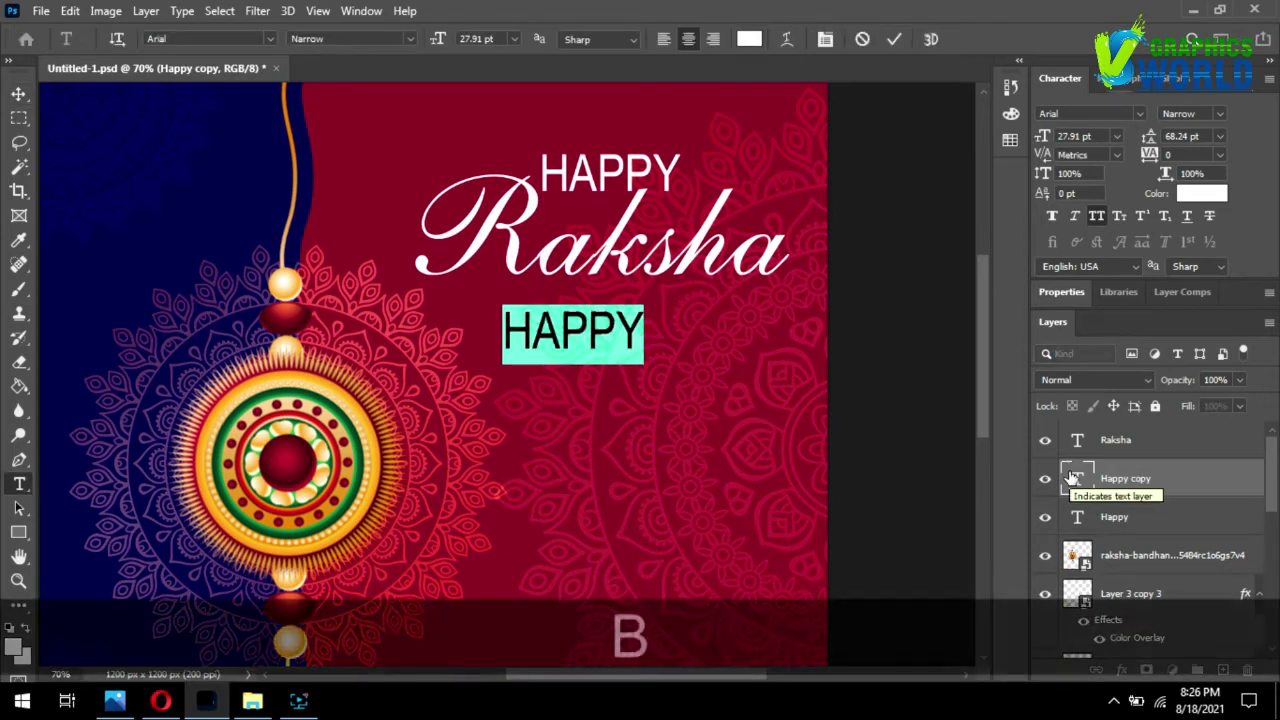
text(N)
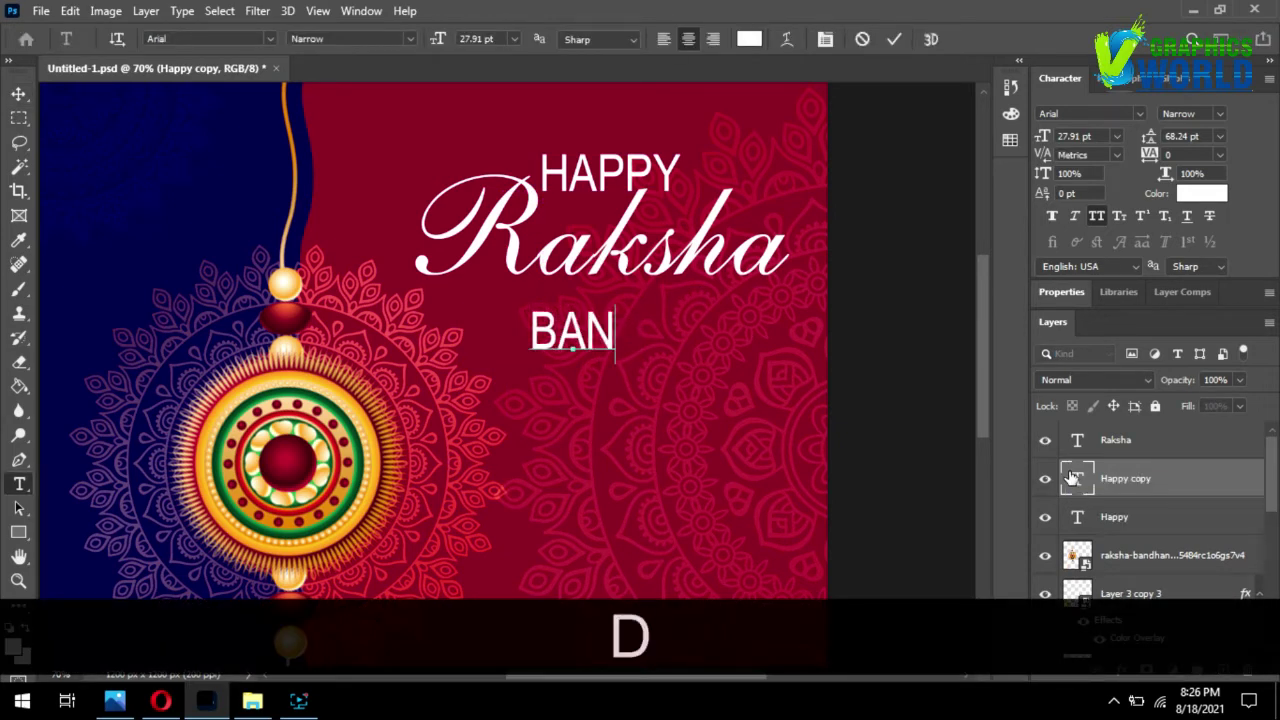
text(D AN)
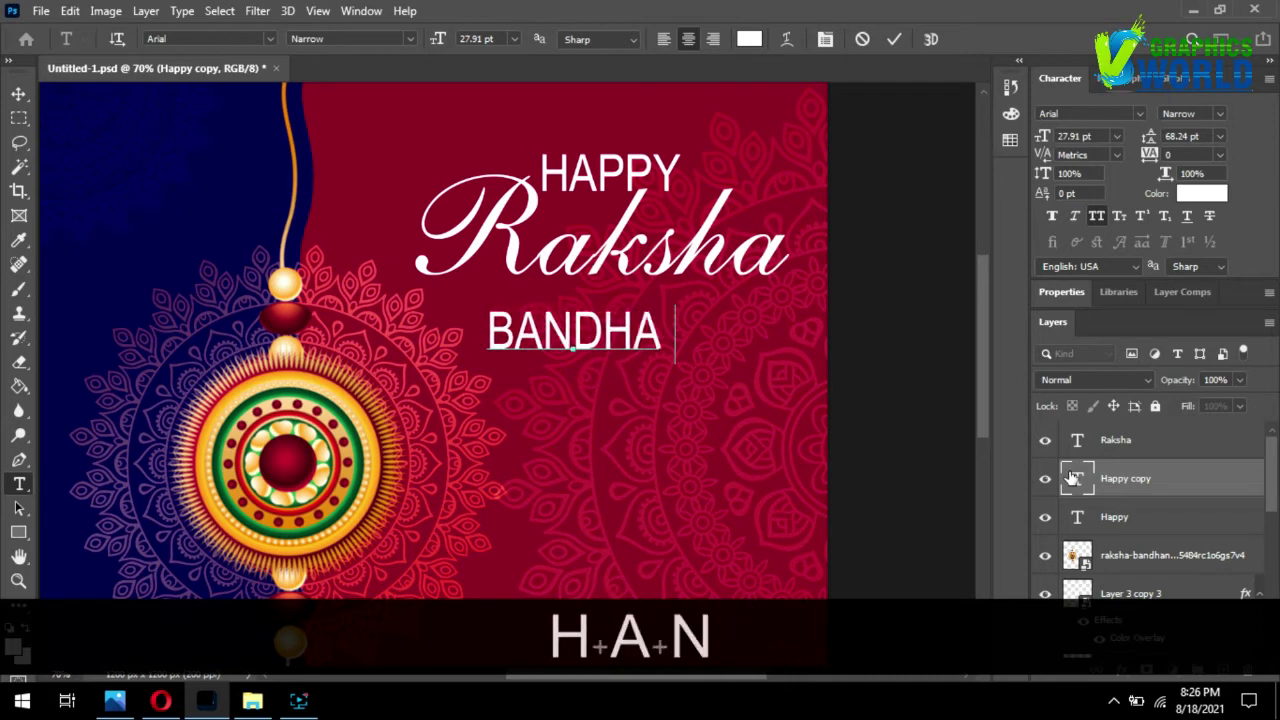
- Set the tracking of the "BANDHAN" text to 320 and position it directly beneath "Raksha"
key(ctrl+a)
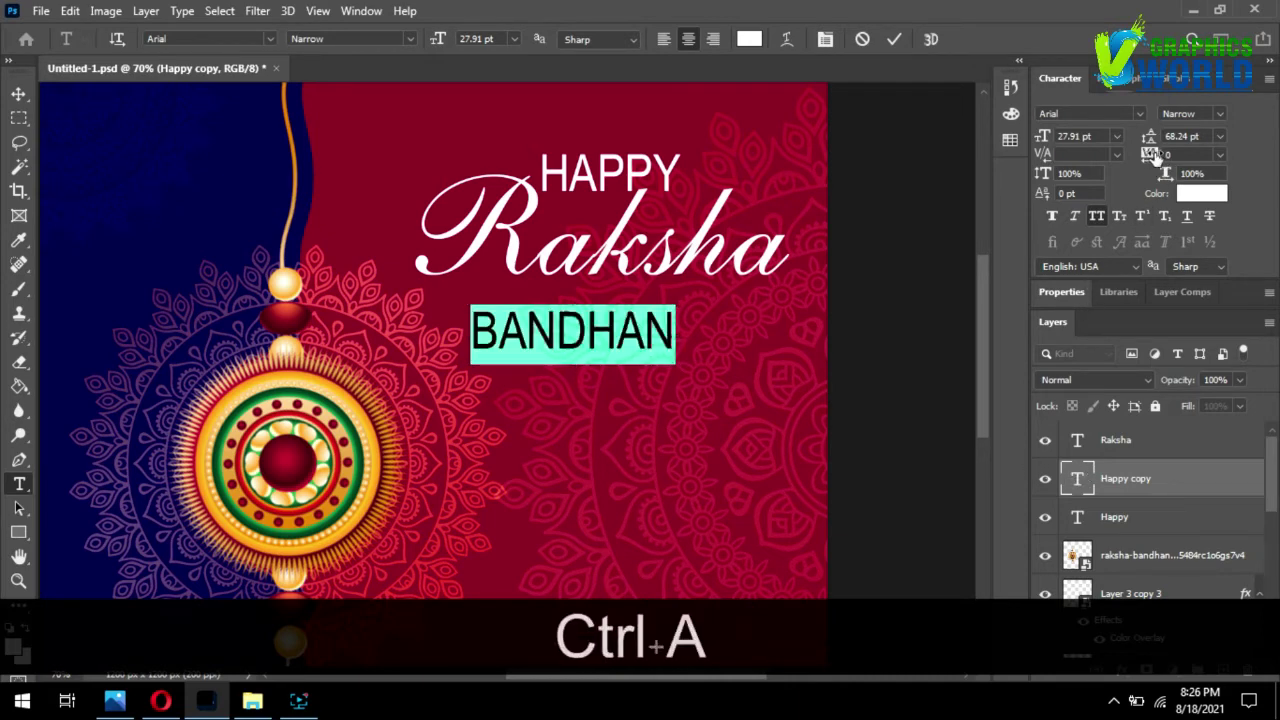
drag(1150, 155, 1176, 155)
click(18, 93)
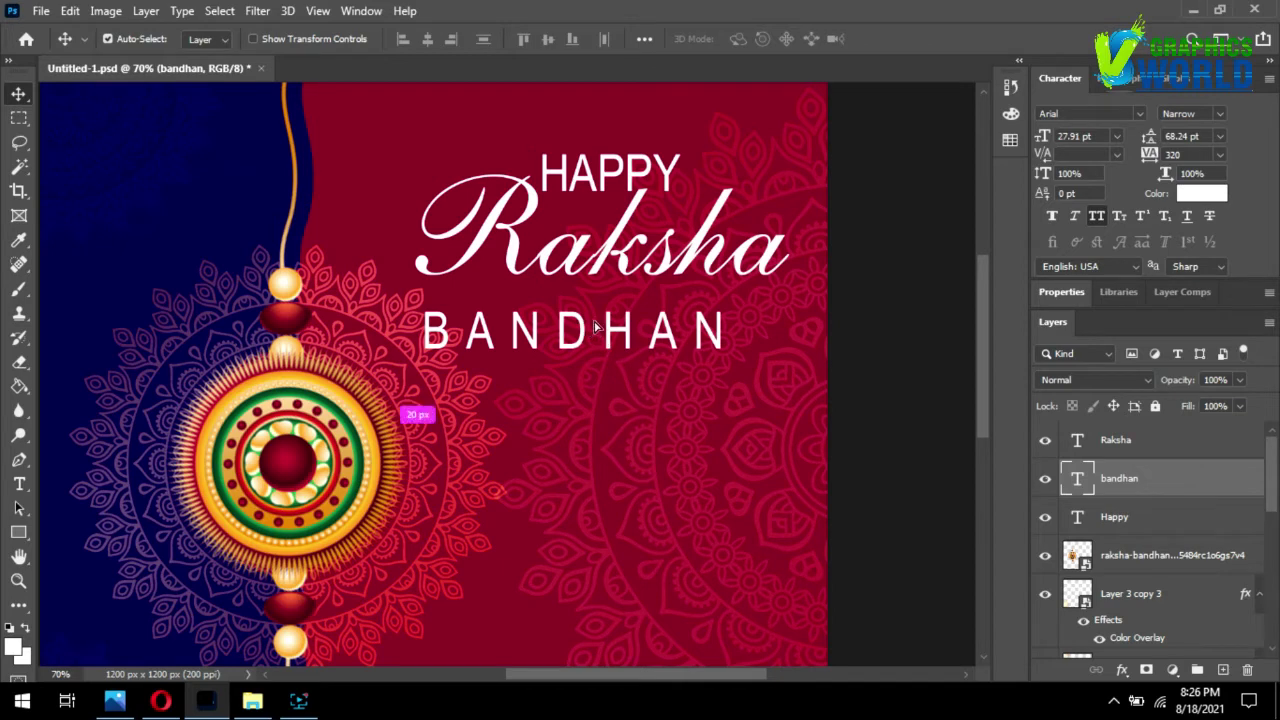
drag(583, 324, 617, 301)
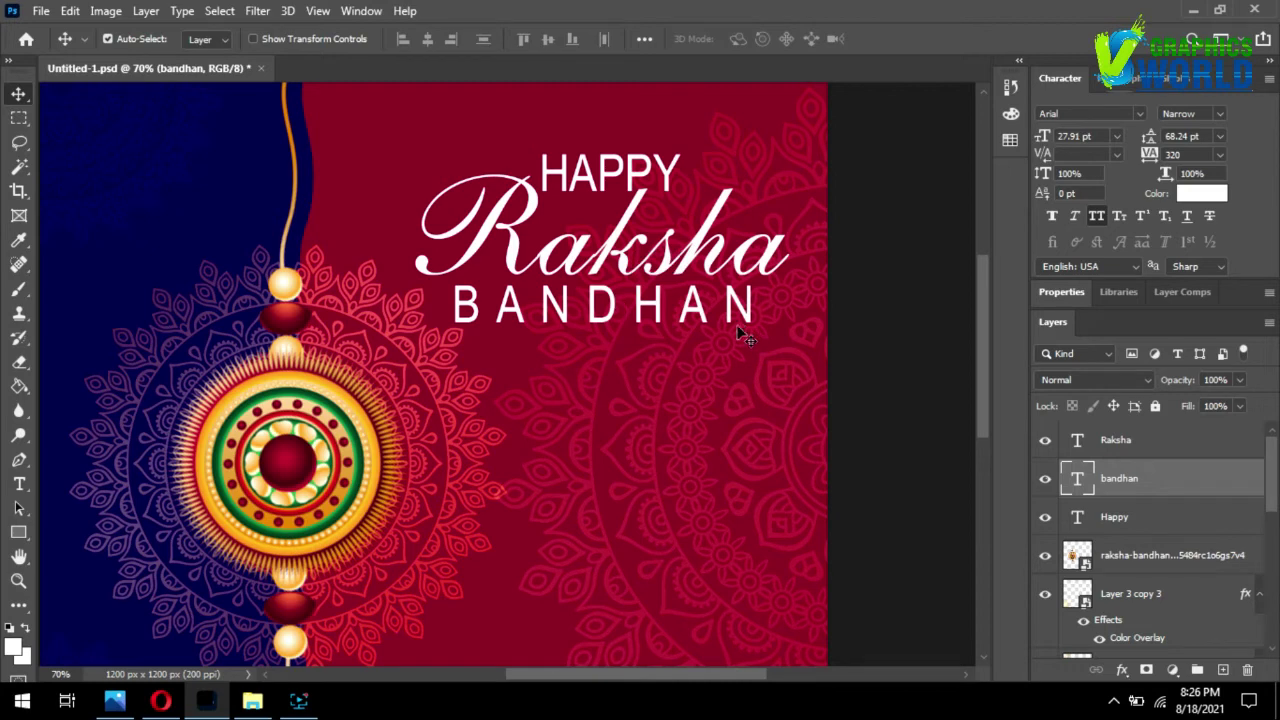
key(Down)
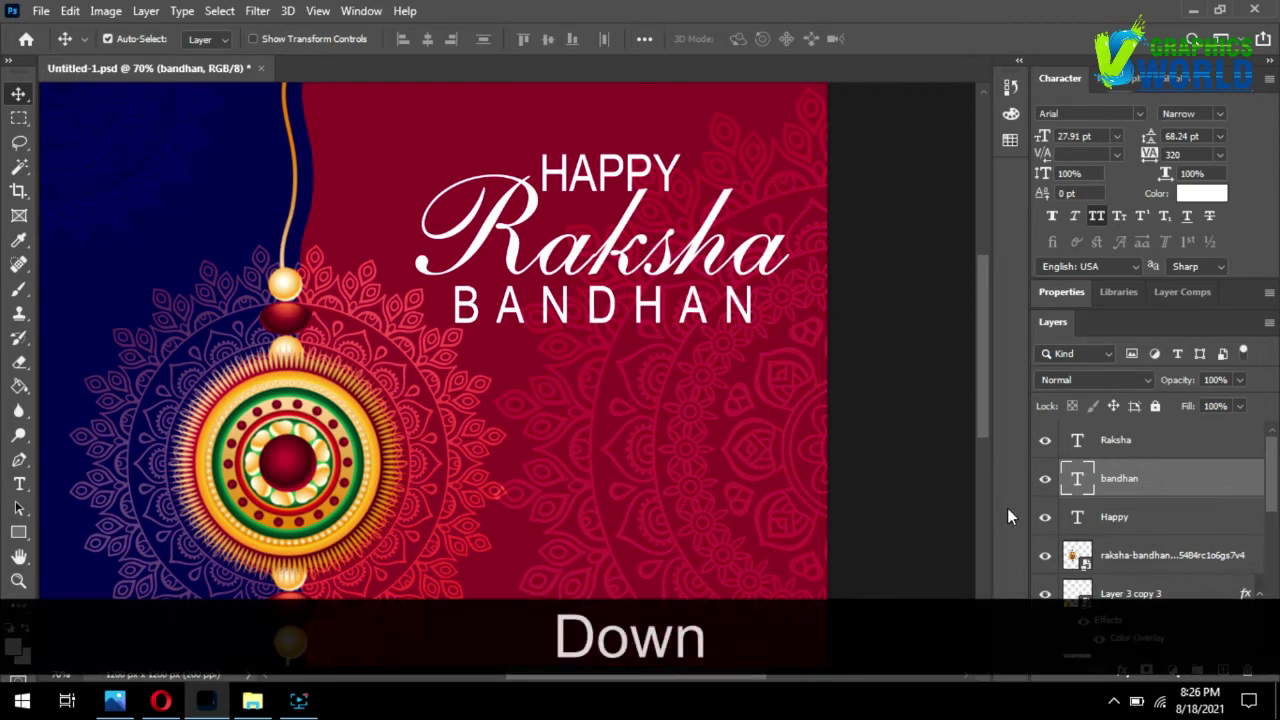
- Scale the three greeting text layers down slightly together and reposition them in the upper part of the red area
shift+click(1168, 440)
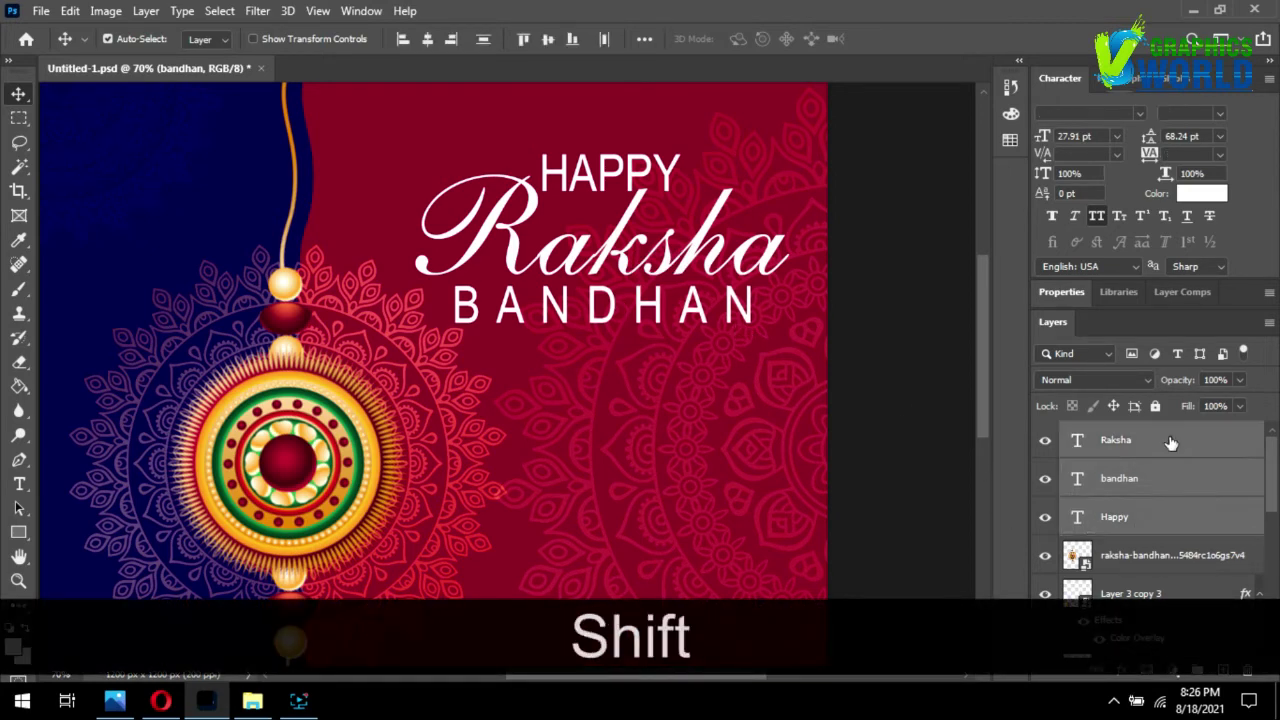
mouse_move(605, 249)
mouse_down()
mouse_move(622, 232)
mouse_move(602, 237)
mouse_up()
key(ctrl+t)
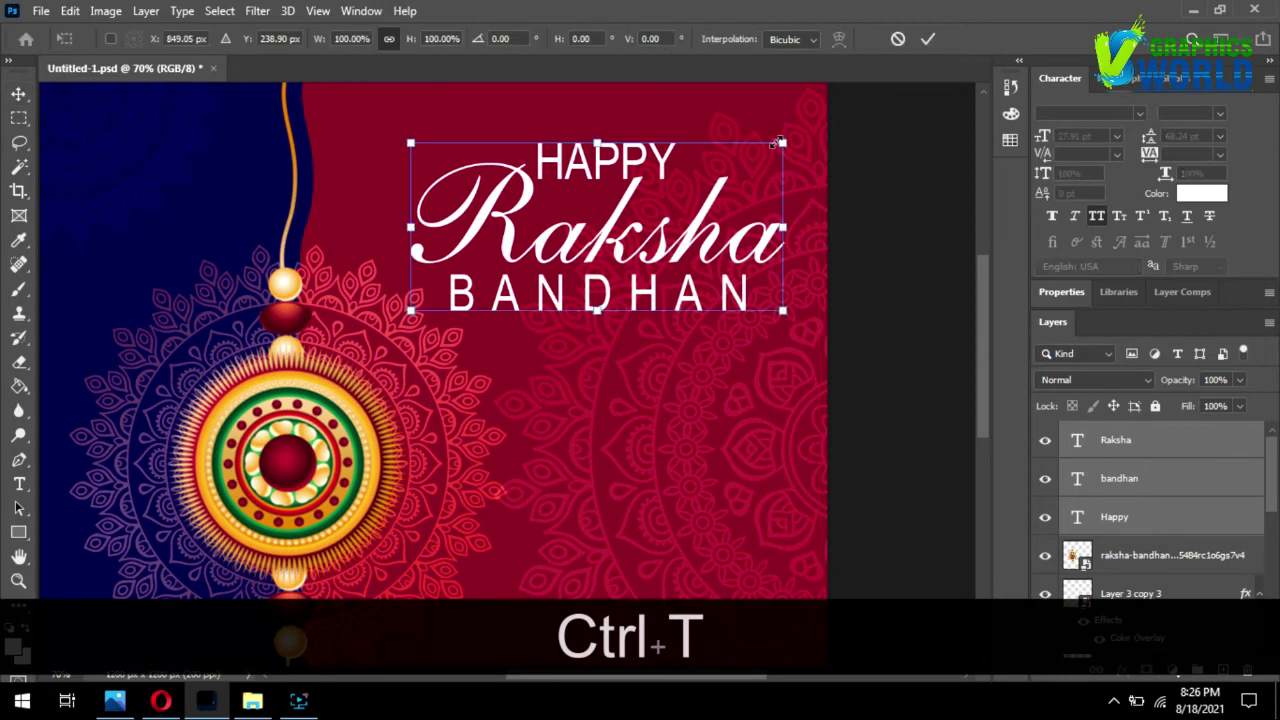
drag(752, 150, 701, 172)
drag(660, 237, 674, 233)
key(Return)
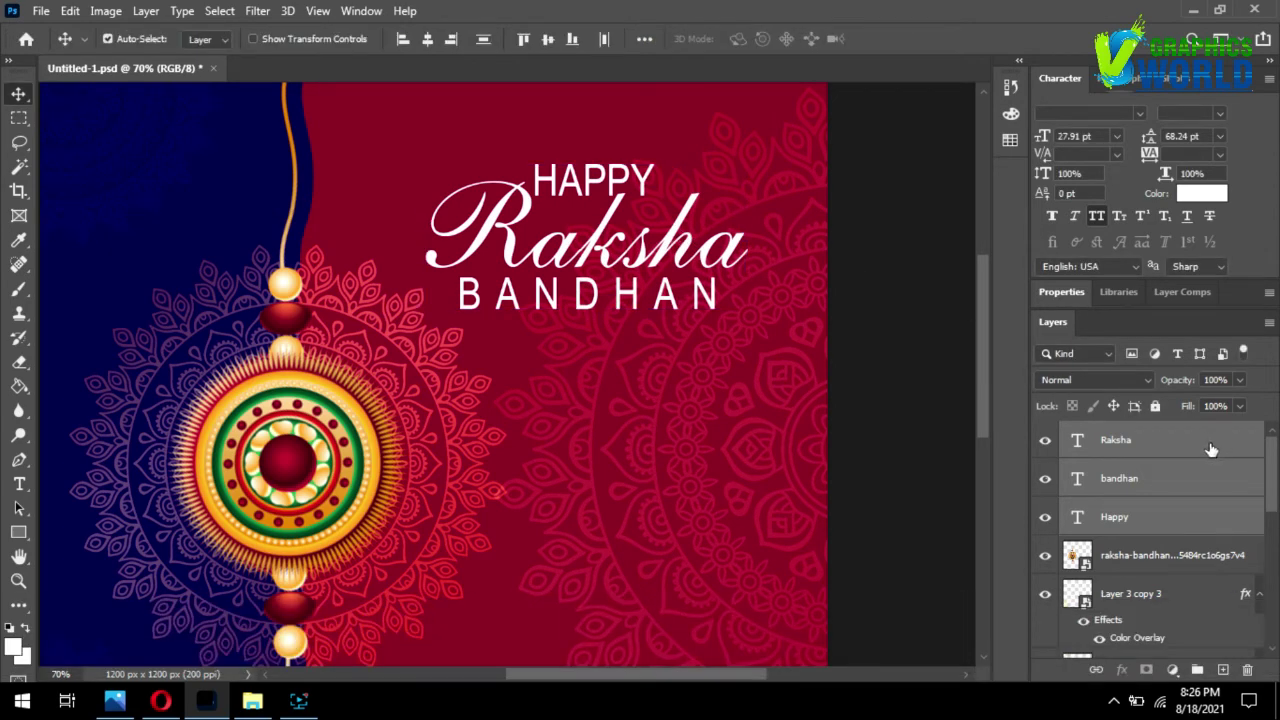
- Add a linear Gradient Overlay to the "Raksha" text and rearrange its stops as yellow, orange at 44%, and light yellow at 100%
click(1210, 449)
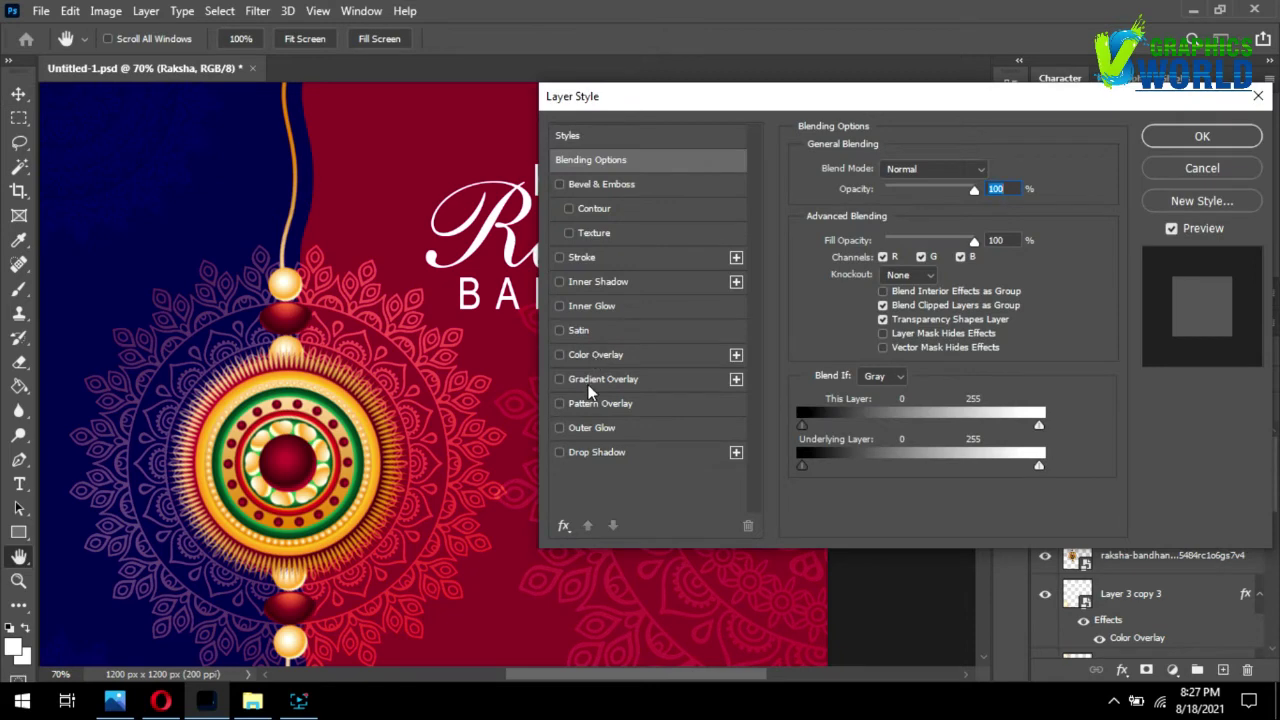
click(593, 381)
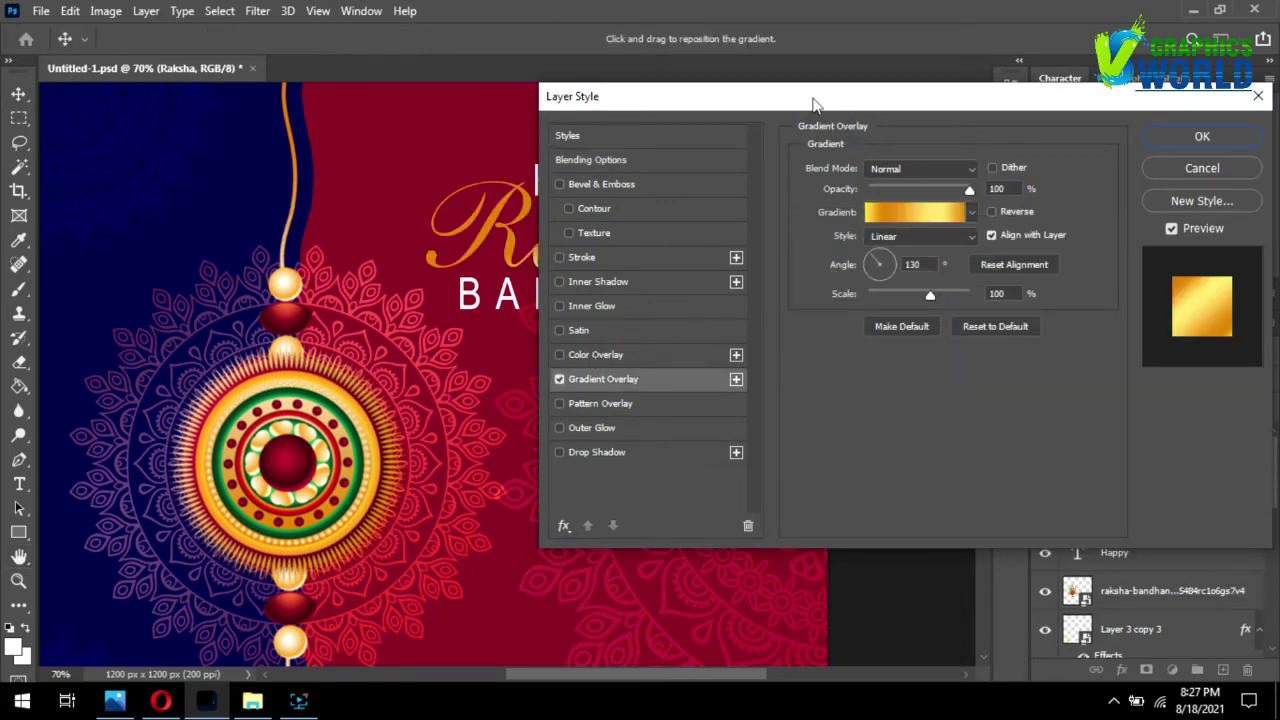
drag(813, 104, 1040, 80)
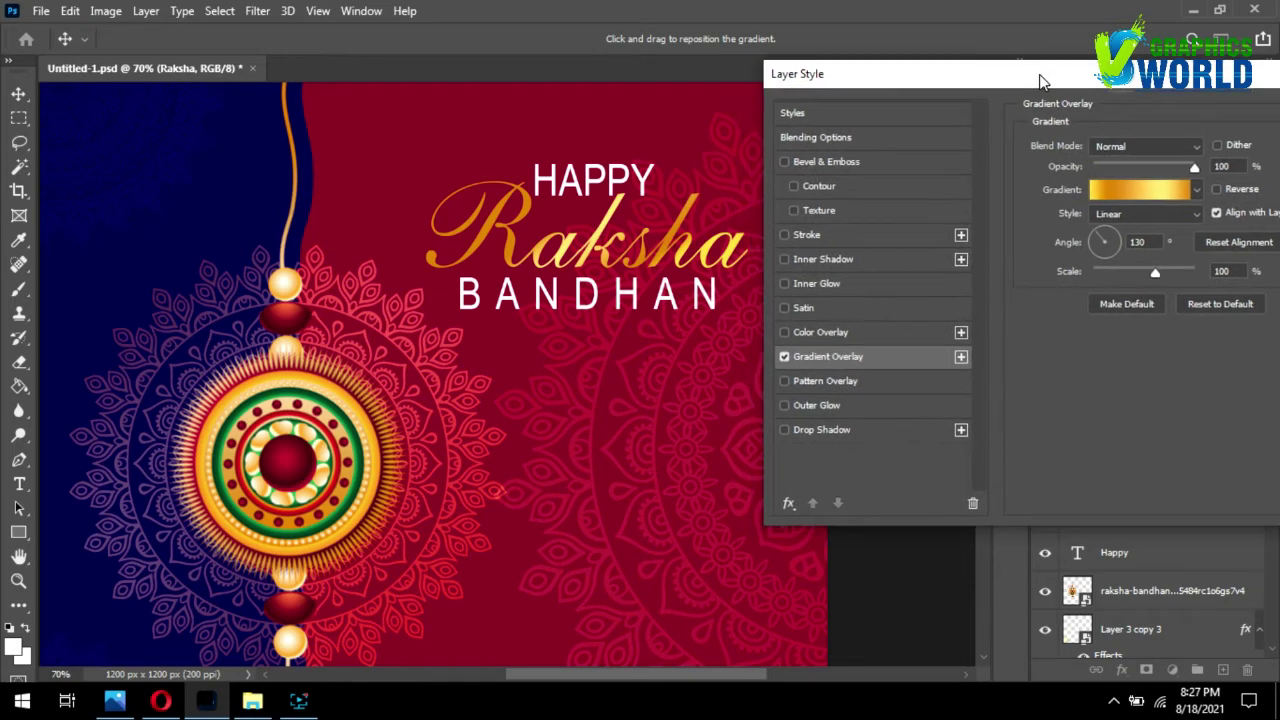
click(1157, 188)
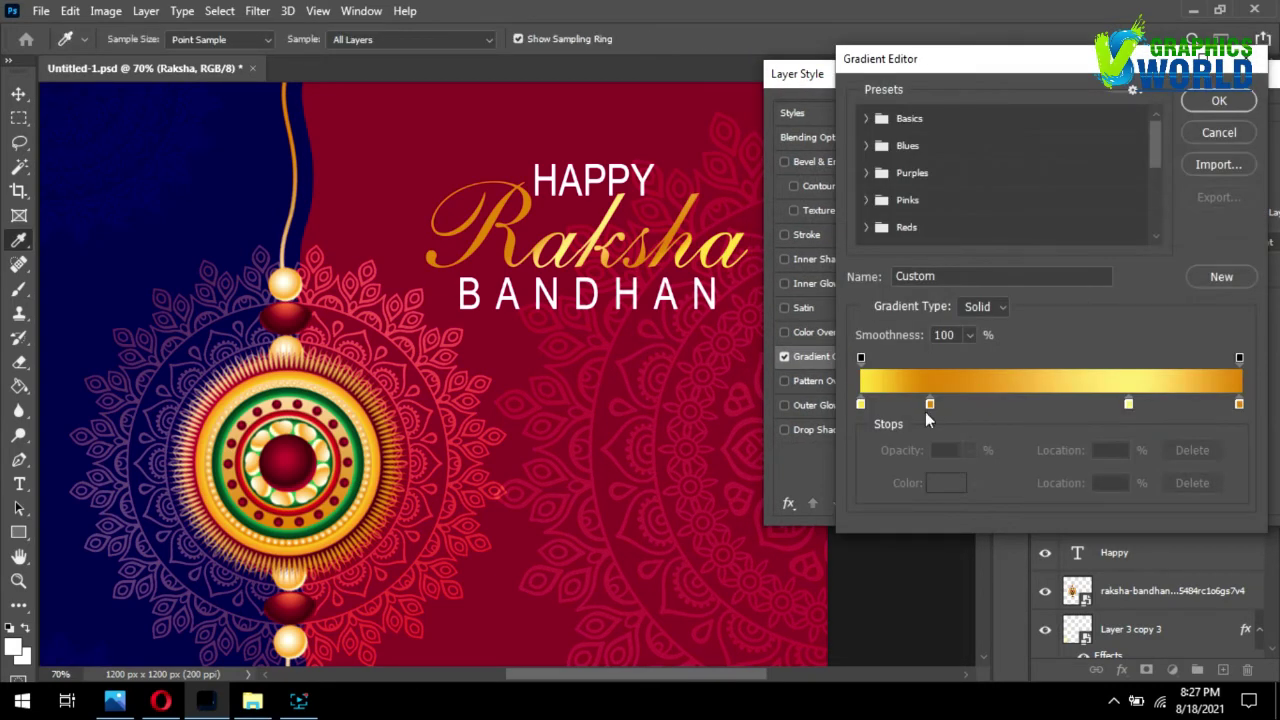
drag(930, 404, 930, 439)
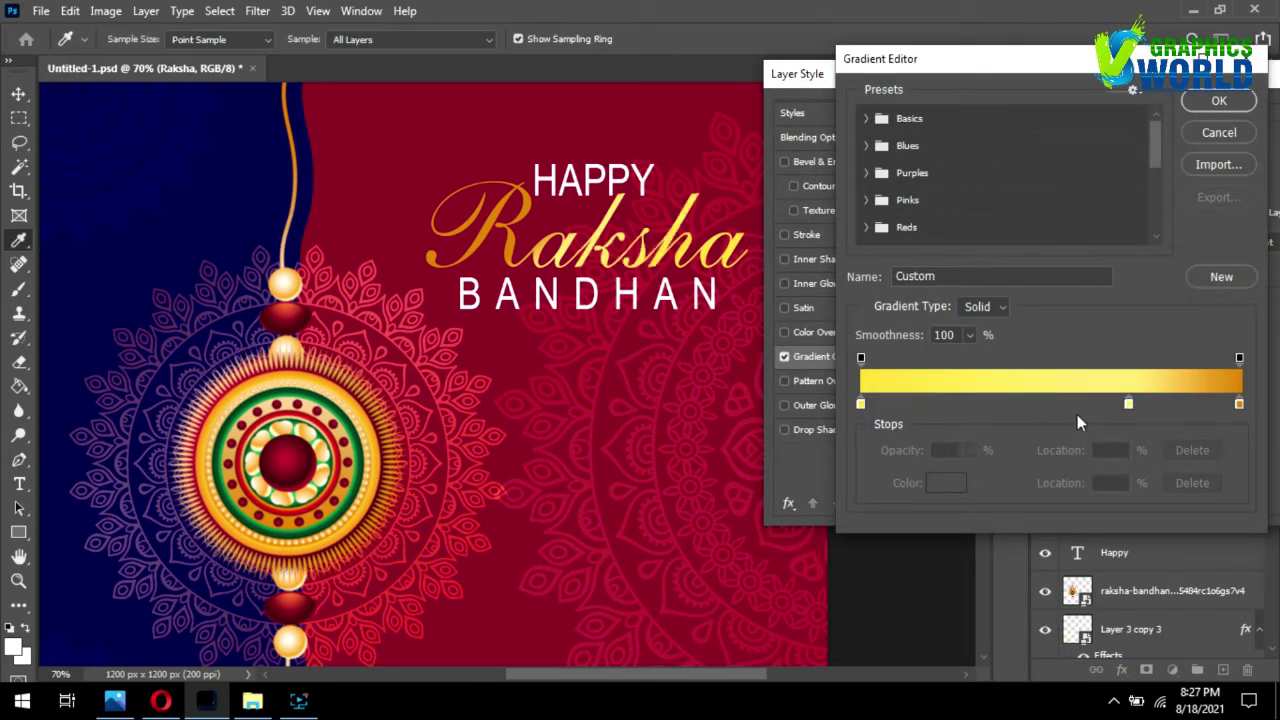
drag(1128, 404, 1054, 401)
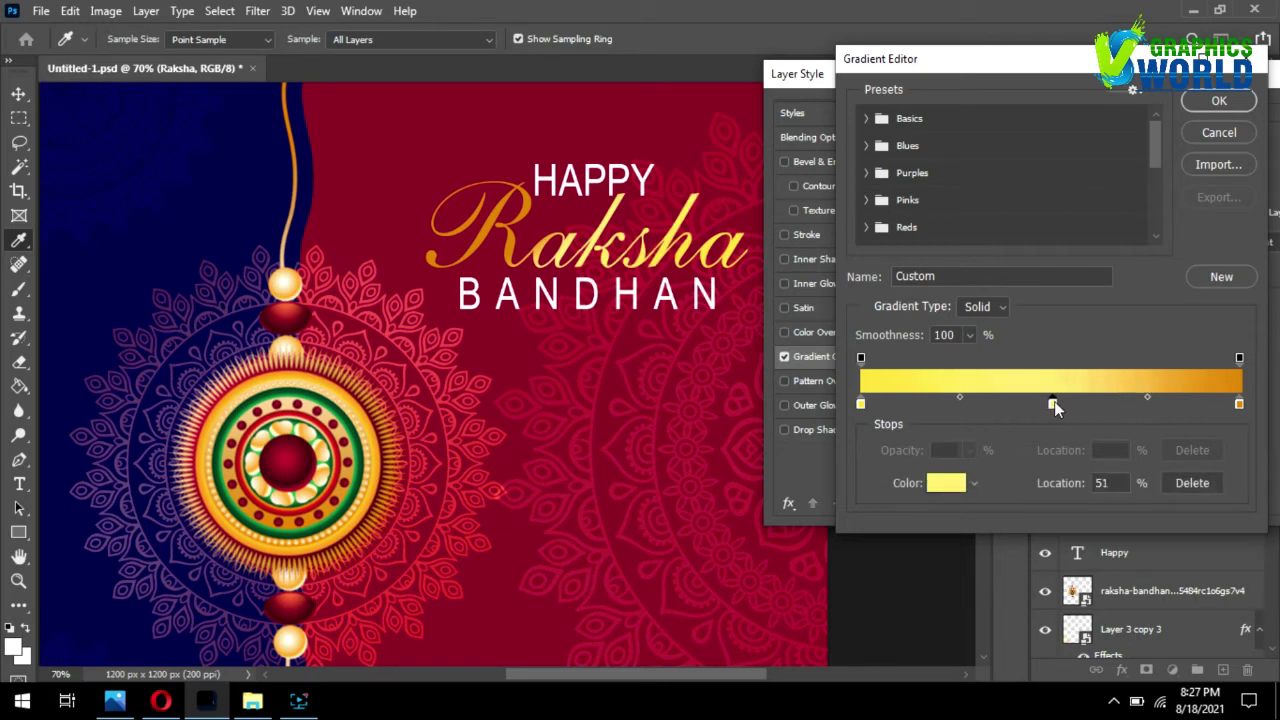
drag(1239, 403, 1113, 404)
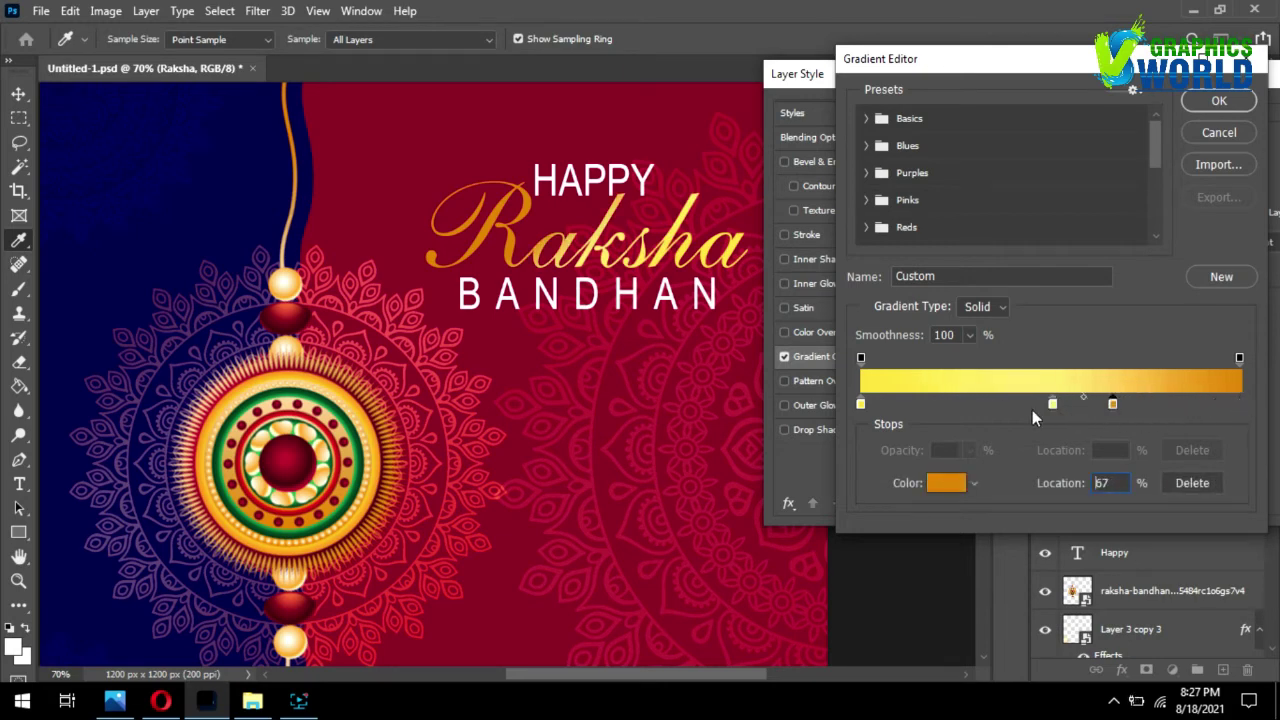
drag(1032, 418, 1255, 402)
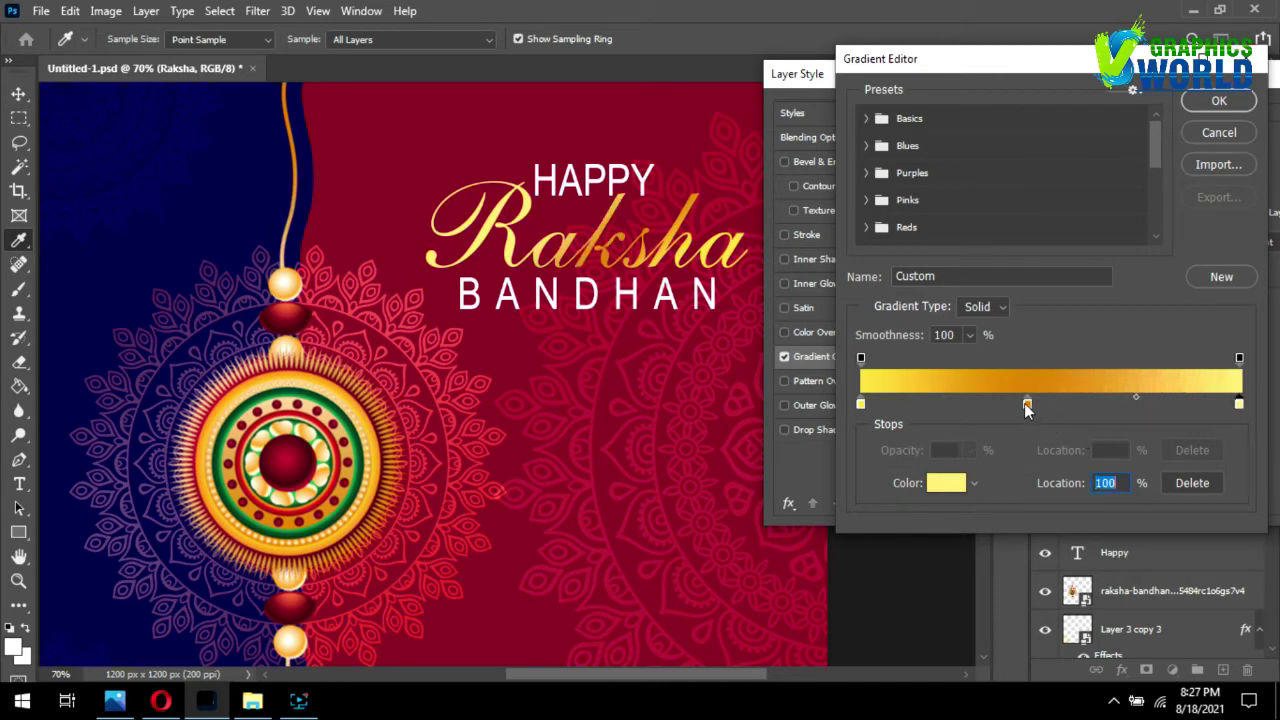
- Recolour the orange middle stop of the "Raksha" gradient to #e2992b and accept the gradient
click(1027, 405)
click(945, 483)
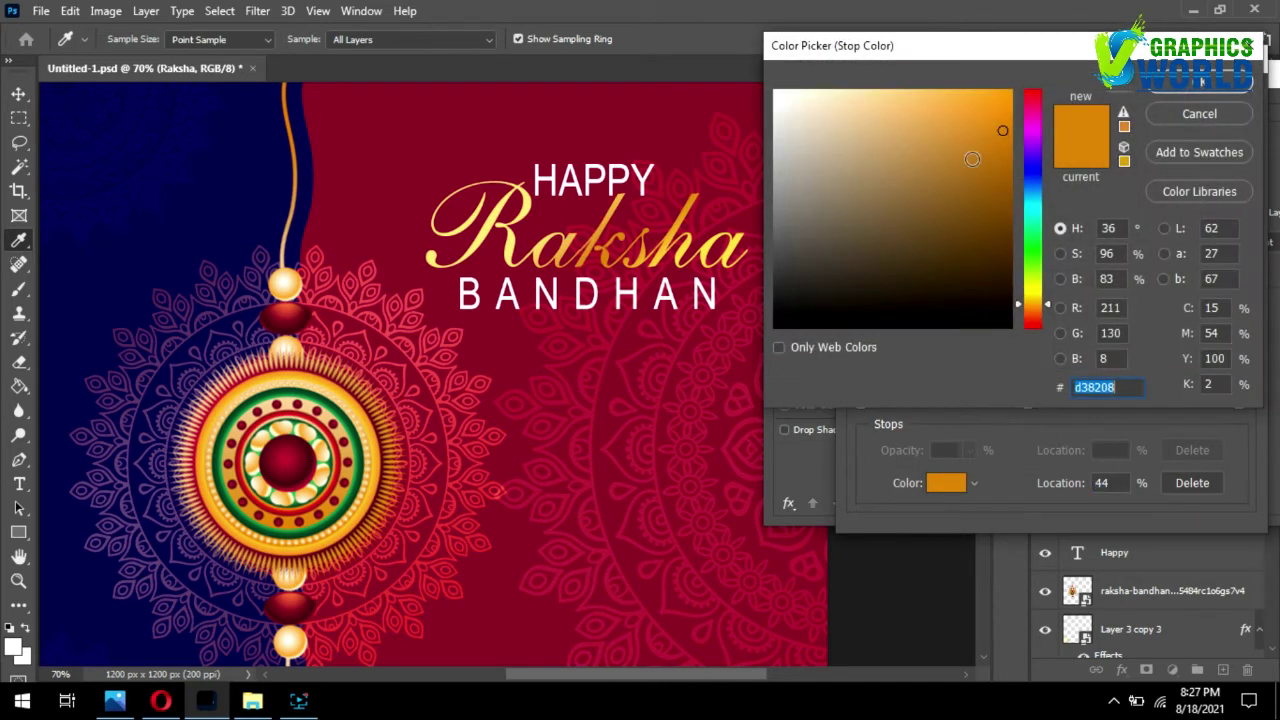
click(968, 119)
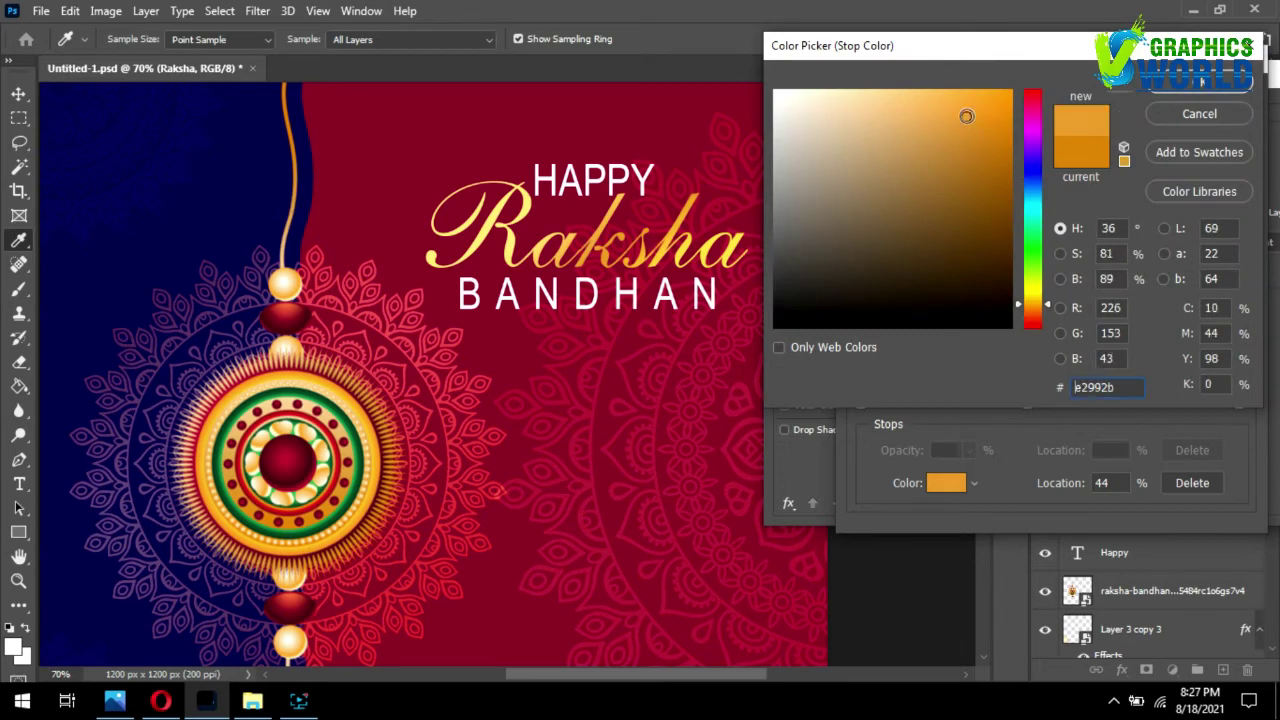
click(1200, 82)
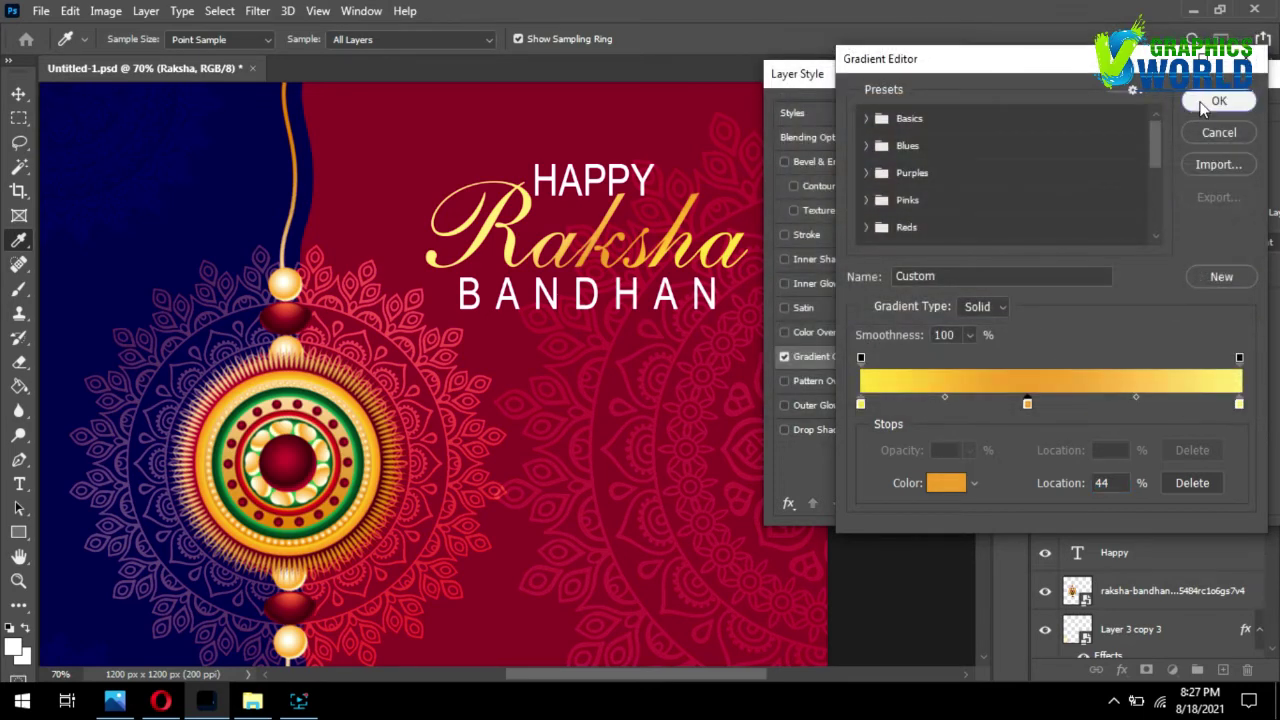
click(1218, 100)
- Add a drop shadow to the "Raksha" text with angle 62°, distance 9 px, spread 7% and size 9 px
drag(926, 73, 924, 50)
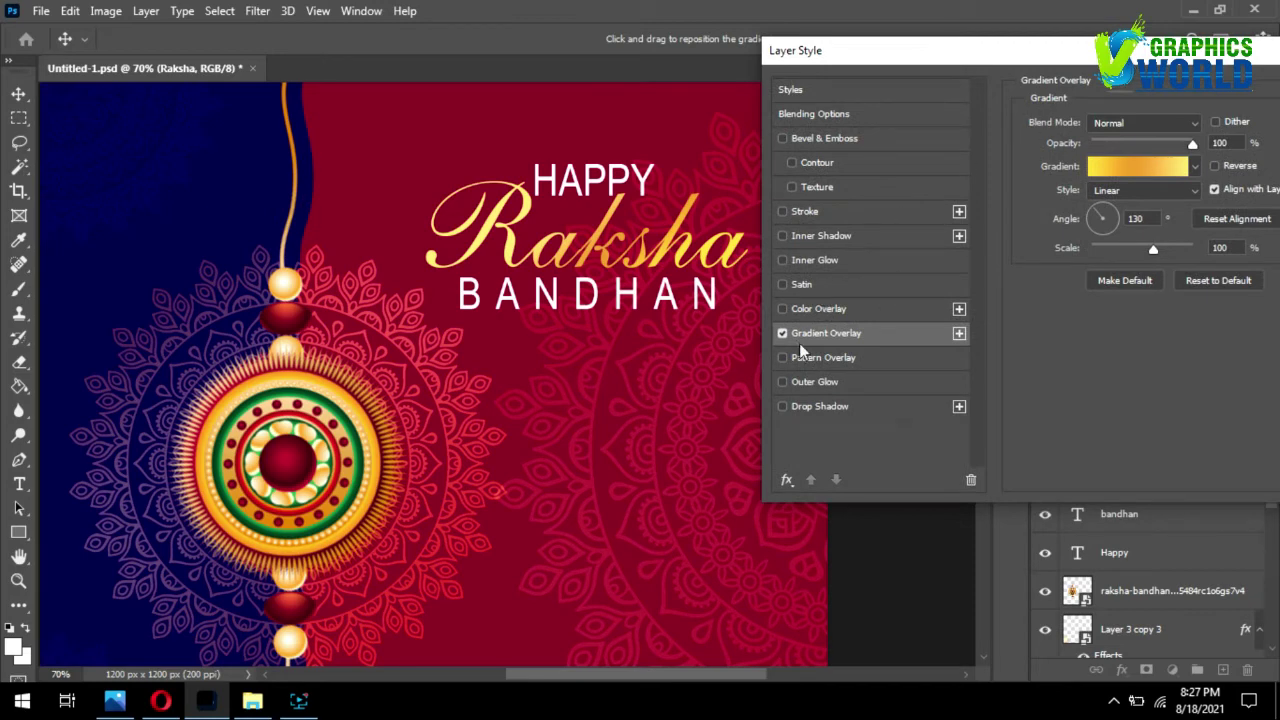
click(815, 405)
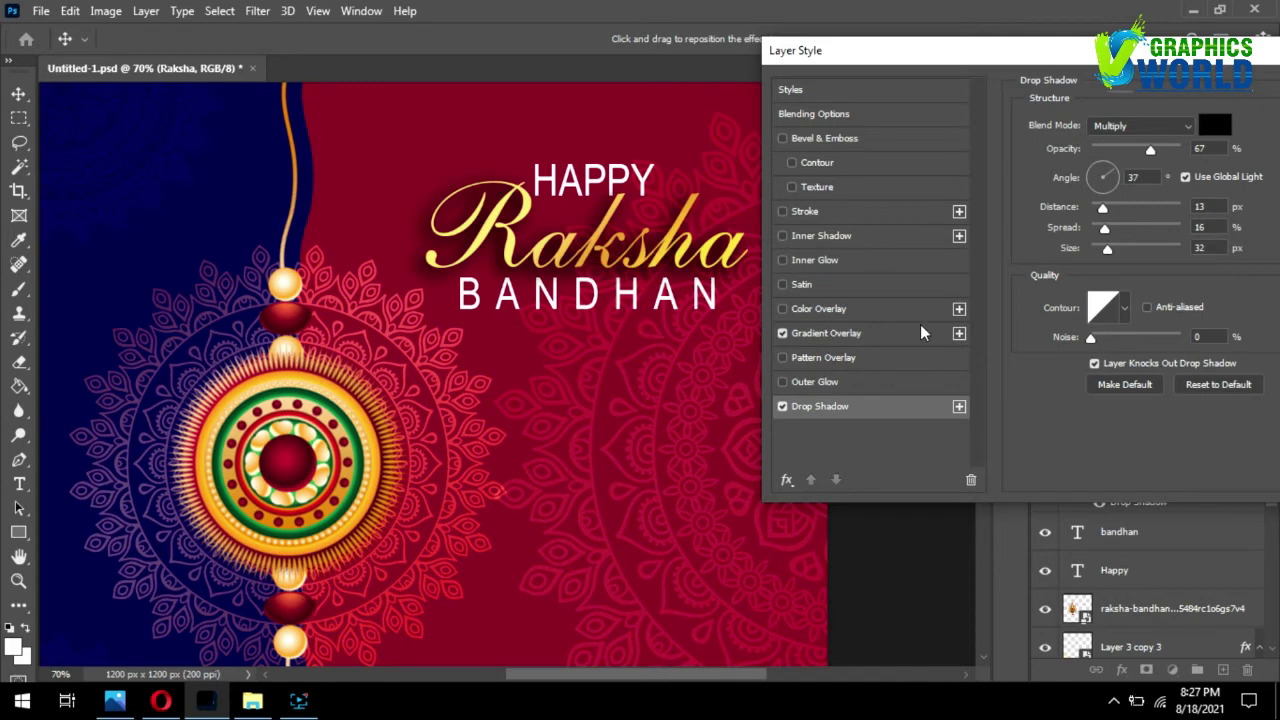
drag(1102, 208, 1108, 255)
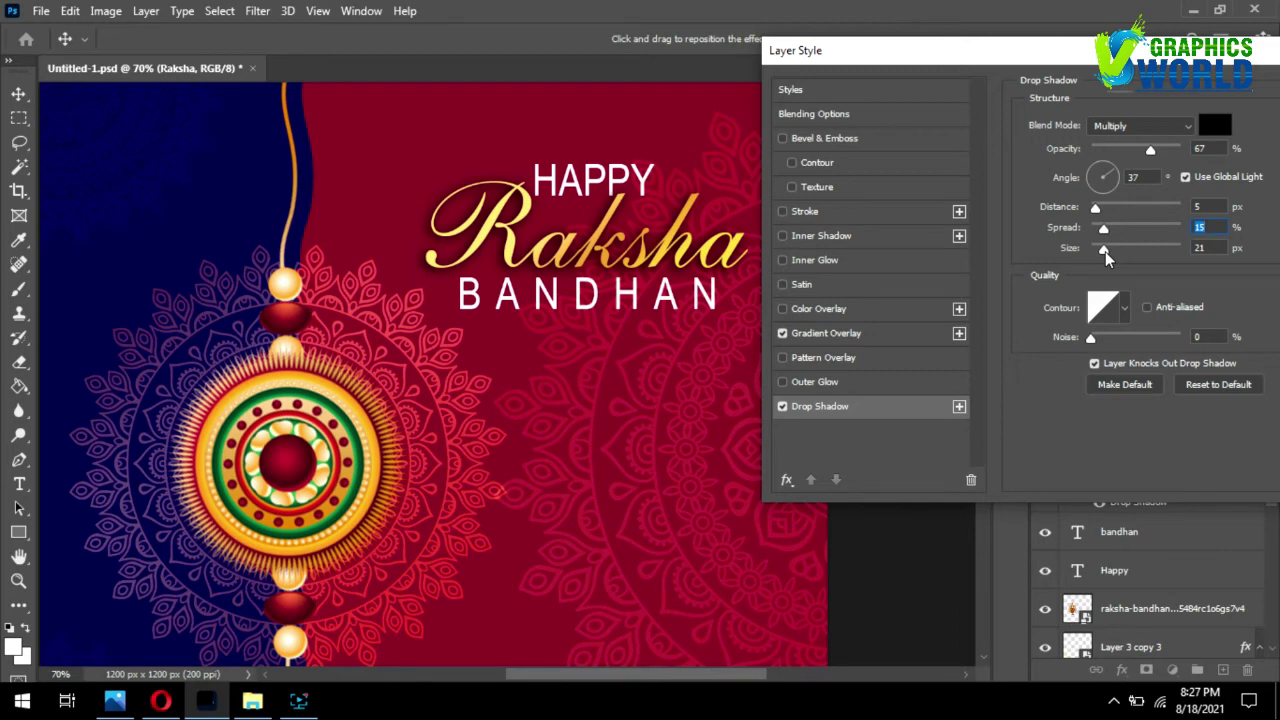
click(1105, 250)
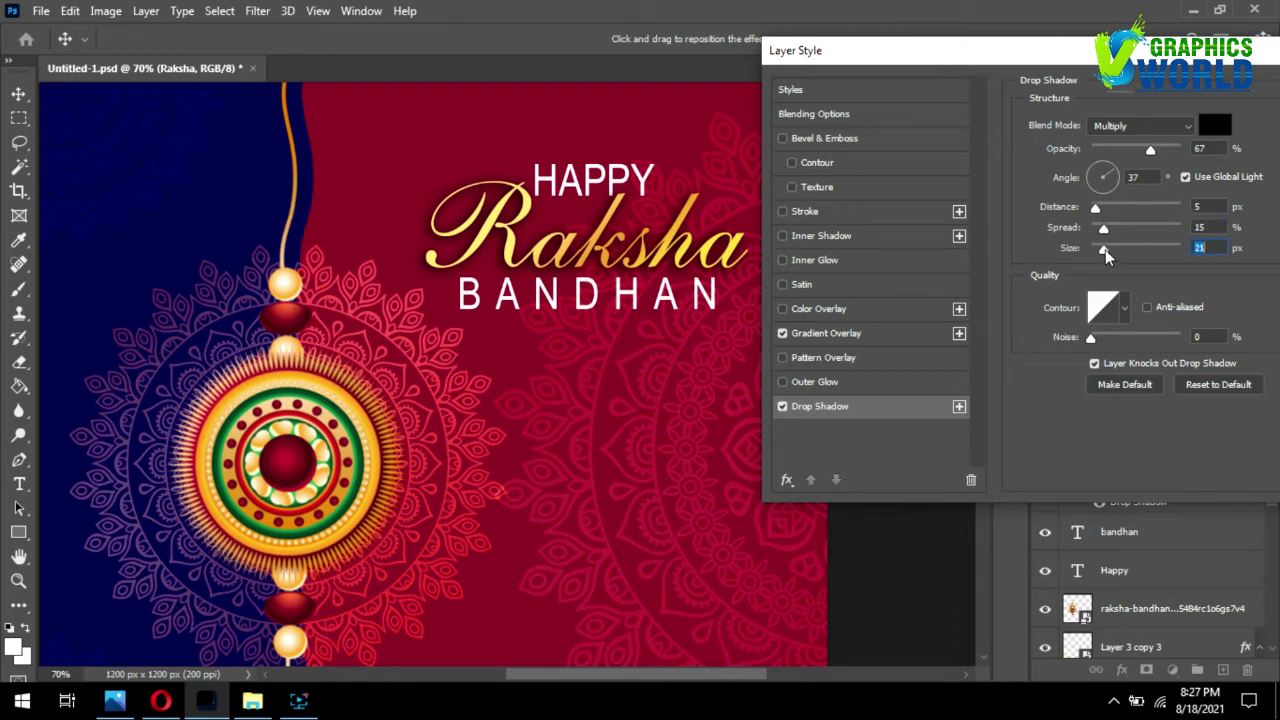
drag(1107, 231, 1112, 165)
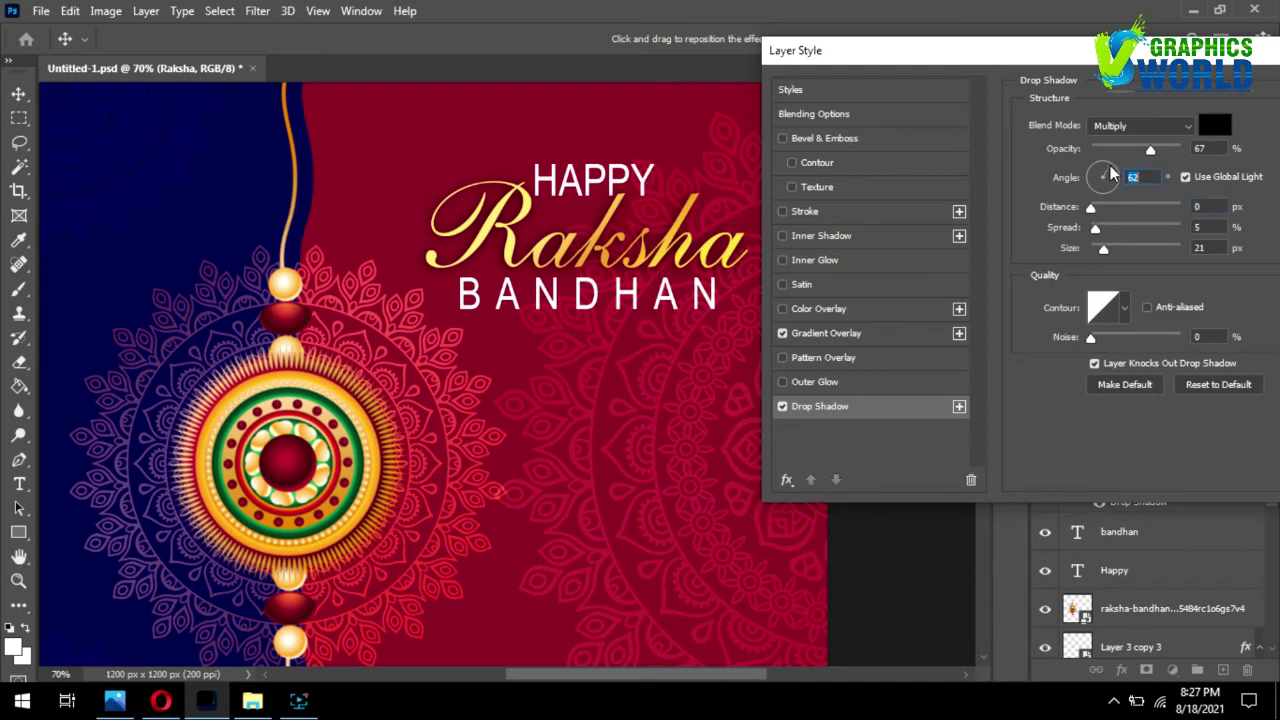
drag(1107, 241, 1100, 209)
click(1097, 227)
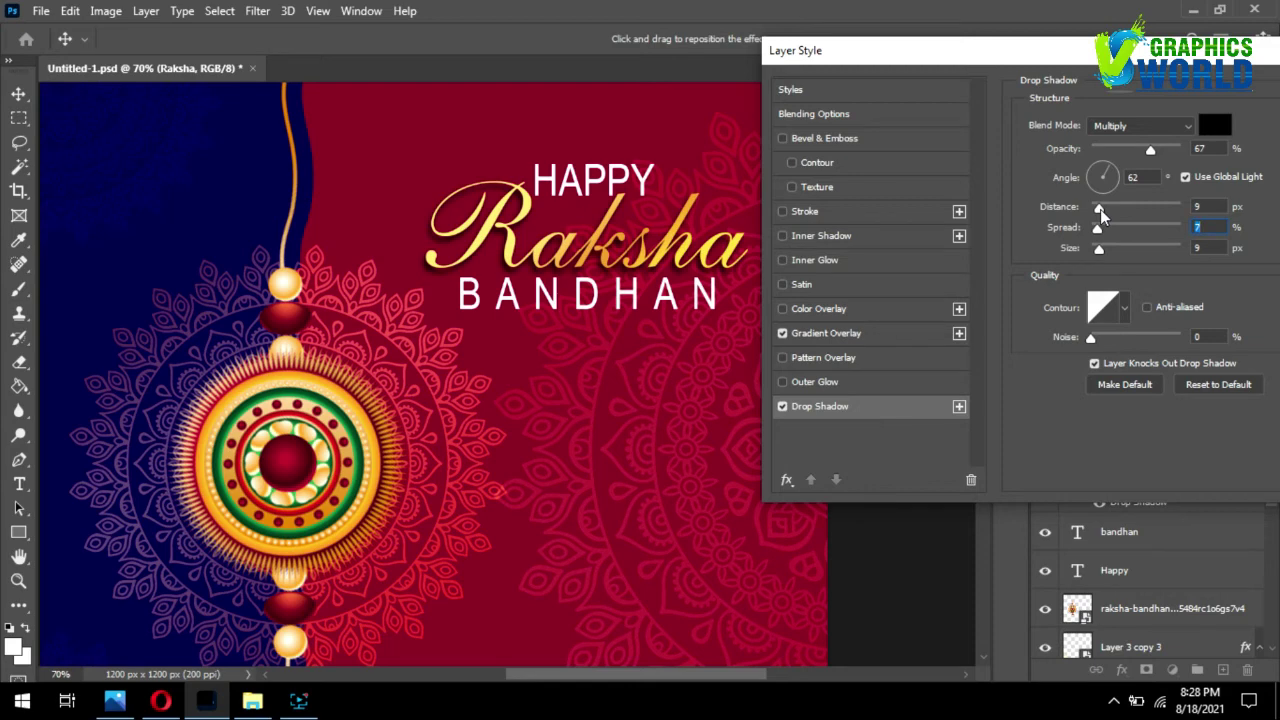
click(1099, 208)
drag(1143, 50, 882, 153)
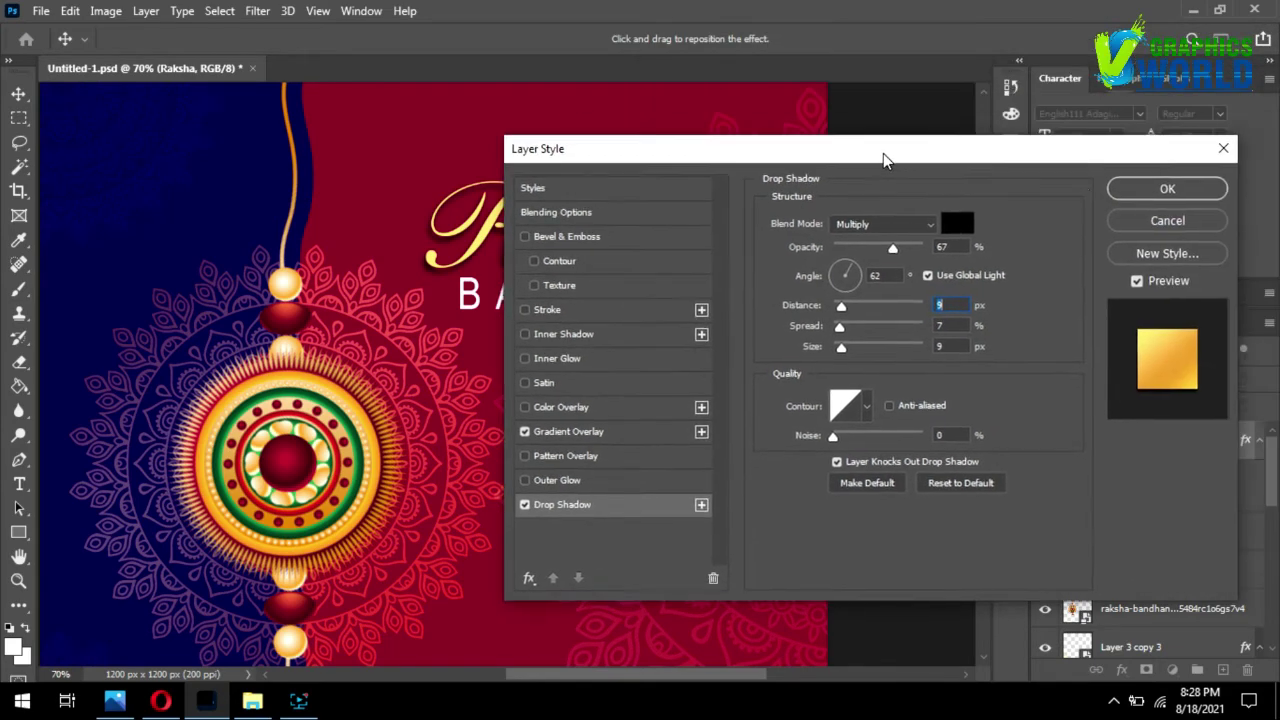
click(1165, 226)
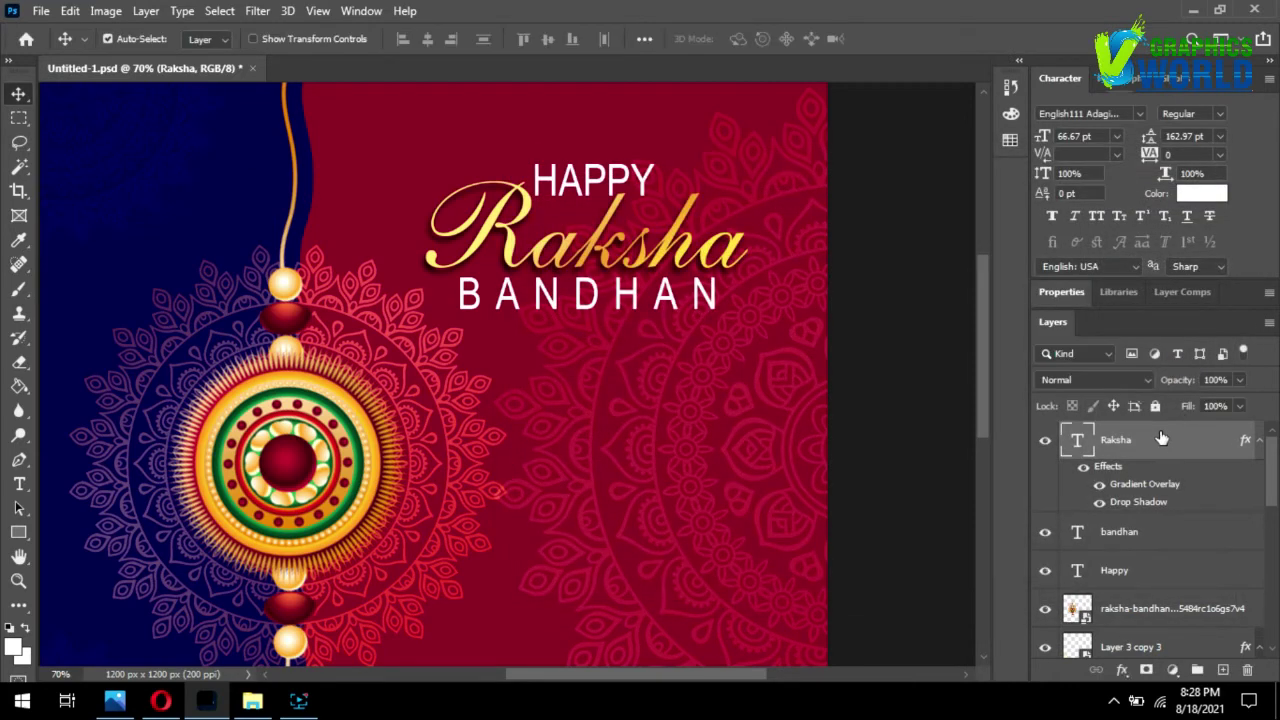
- Copy the layer style of "Raksha" and paste it onto the "bandhan" and "Happy" text layers
right_click(1162, 440)
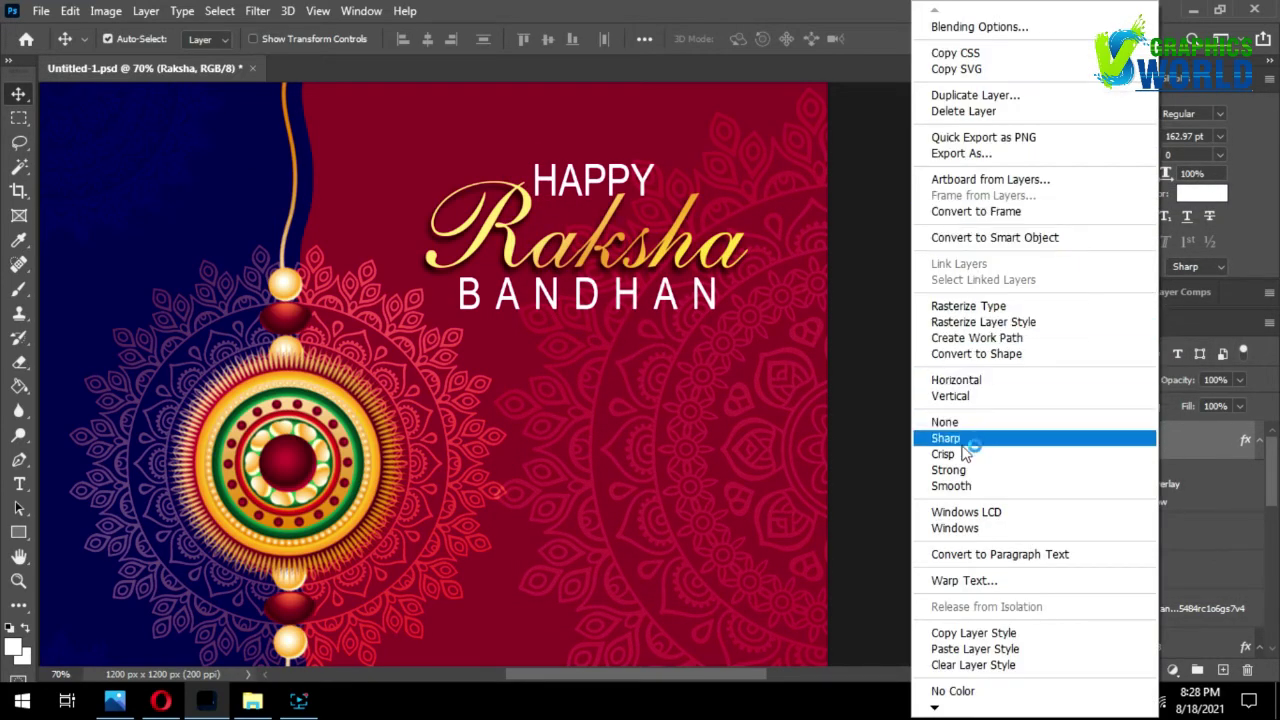
click(975, 633)
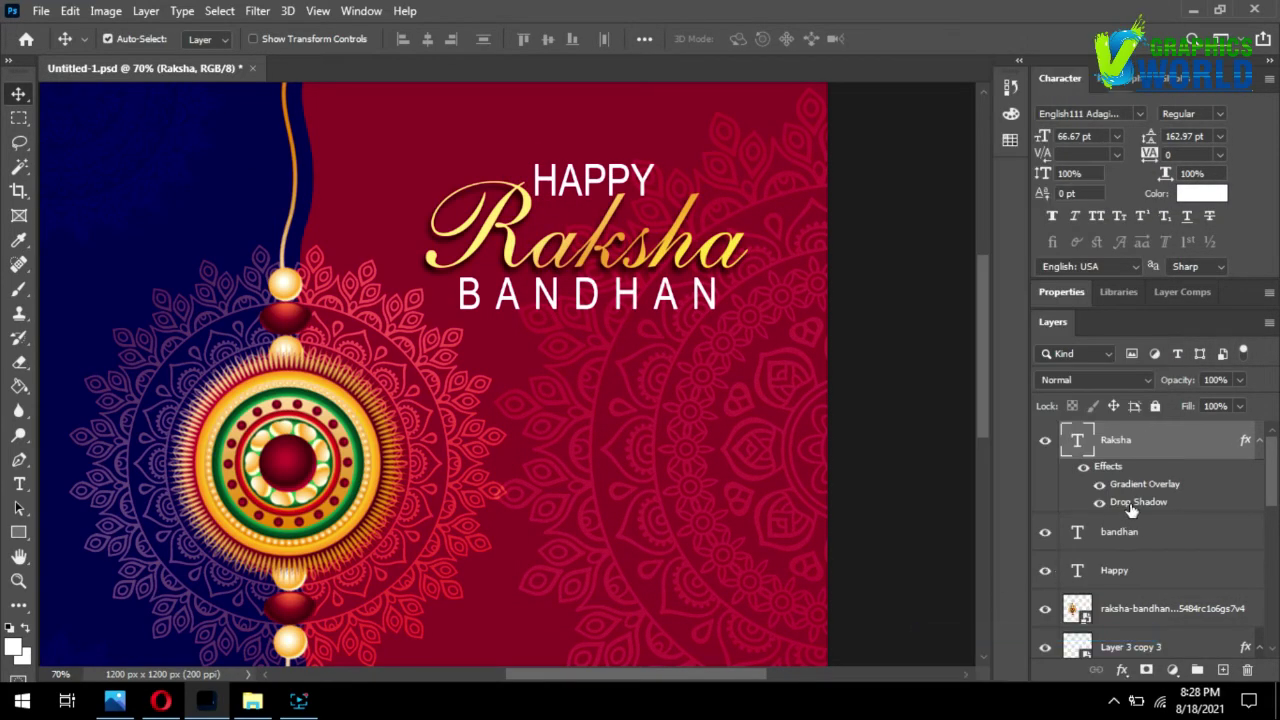
shift+click(1157, 572)
right_click(1157, 570)
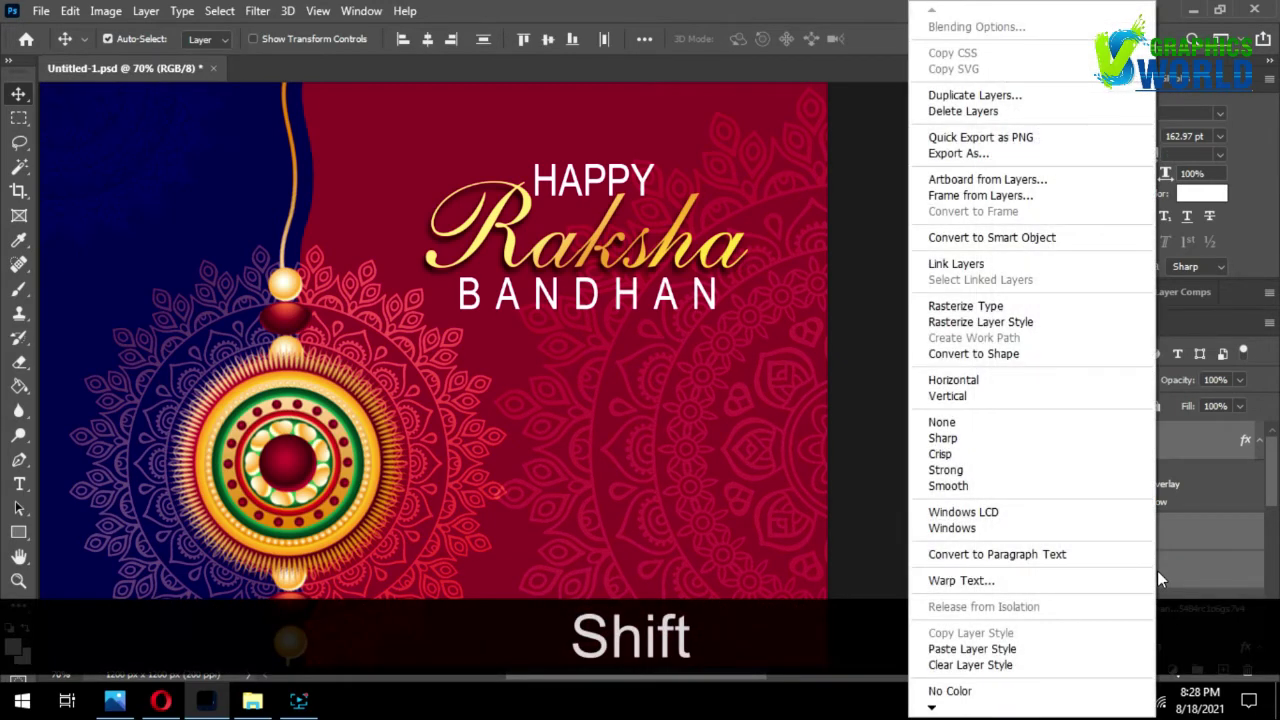
click(972, 648)
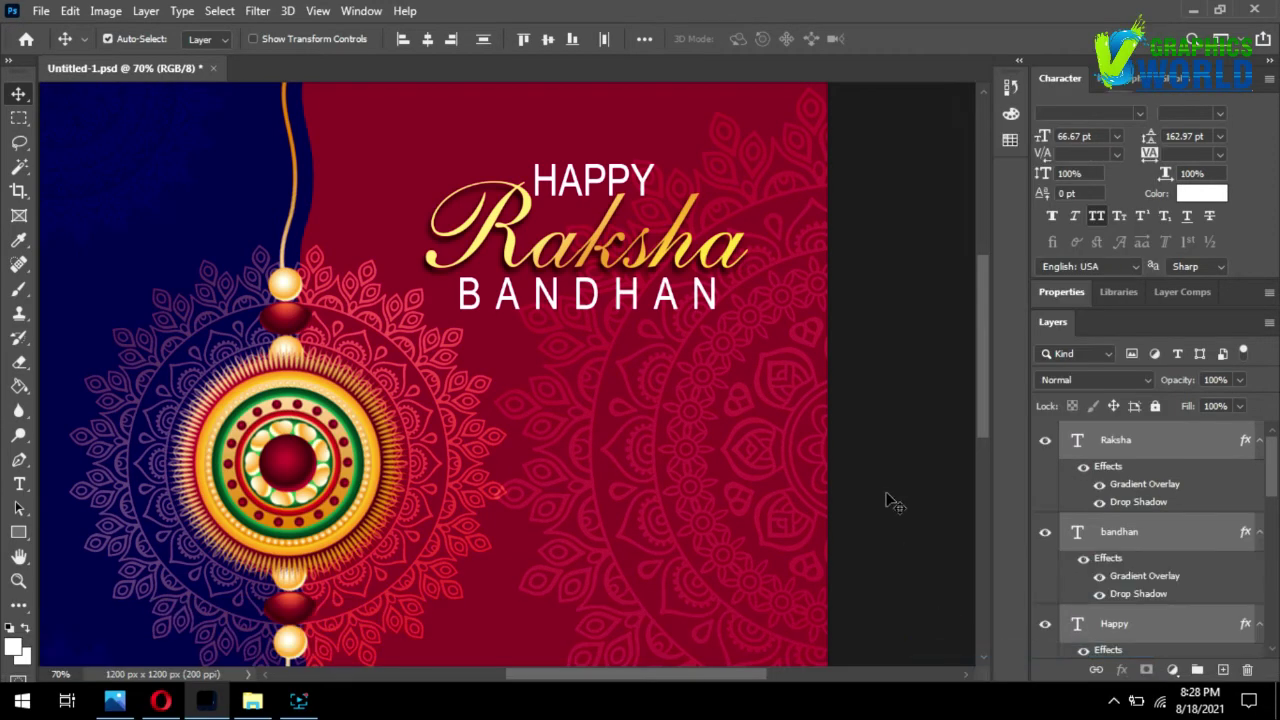
click(881, 442)
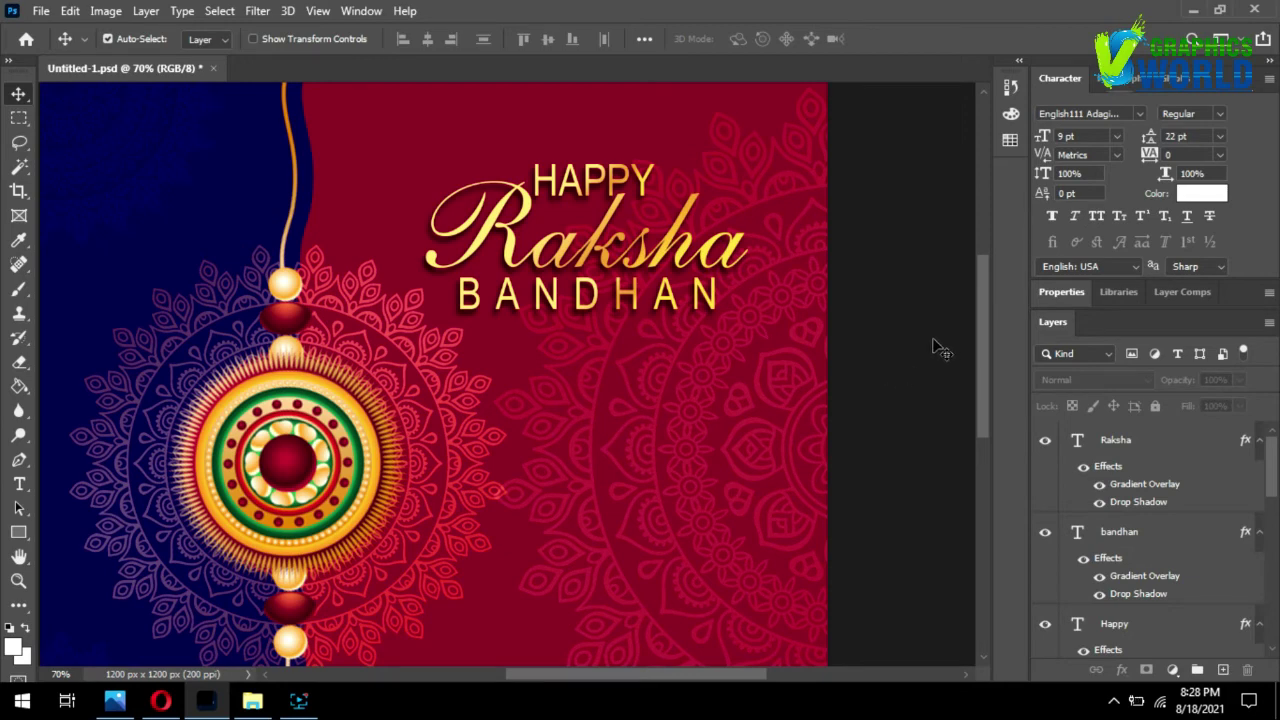
- Reduce the fill of the large background mandala behind the greeting (Layer 3 copy) to 4%
click(810, 146)
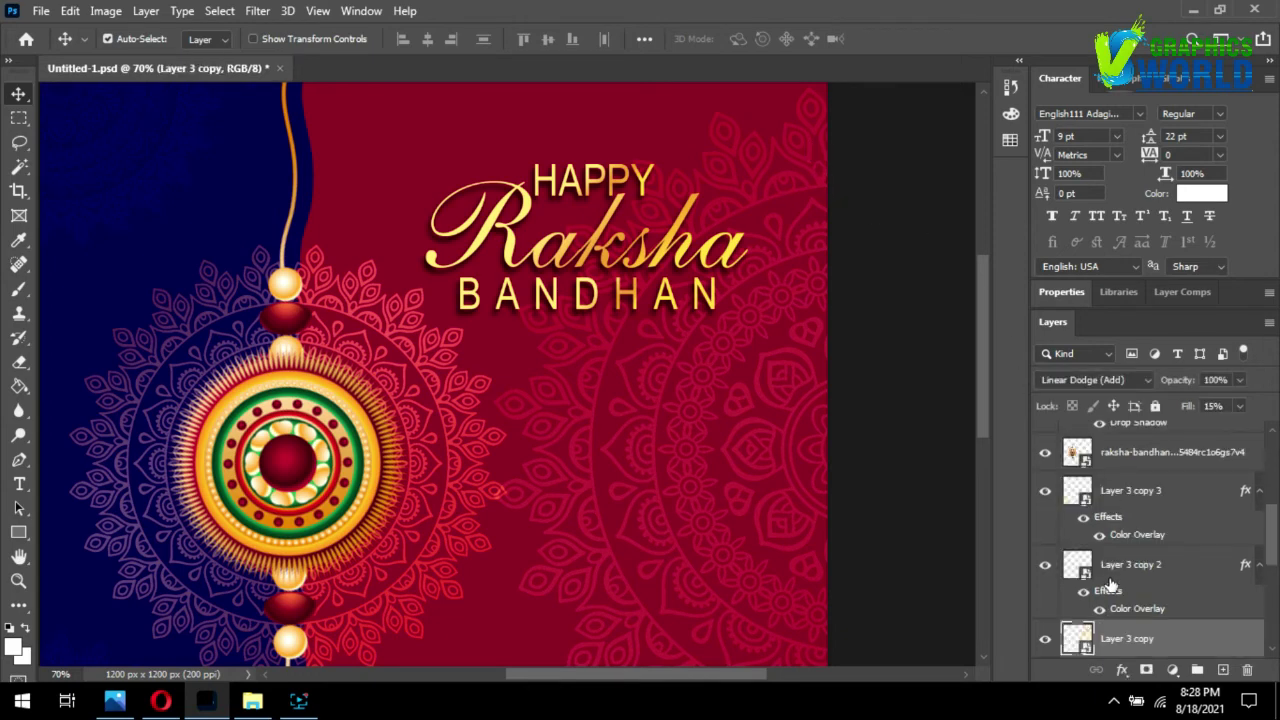
click(1240, 406)
drag(1178, 426, 1186, 431)
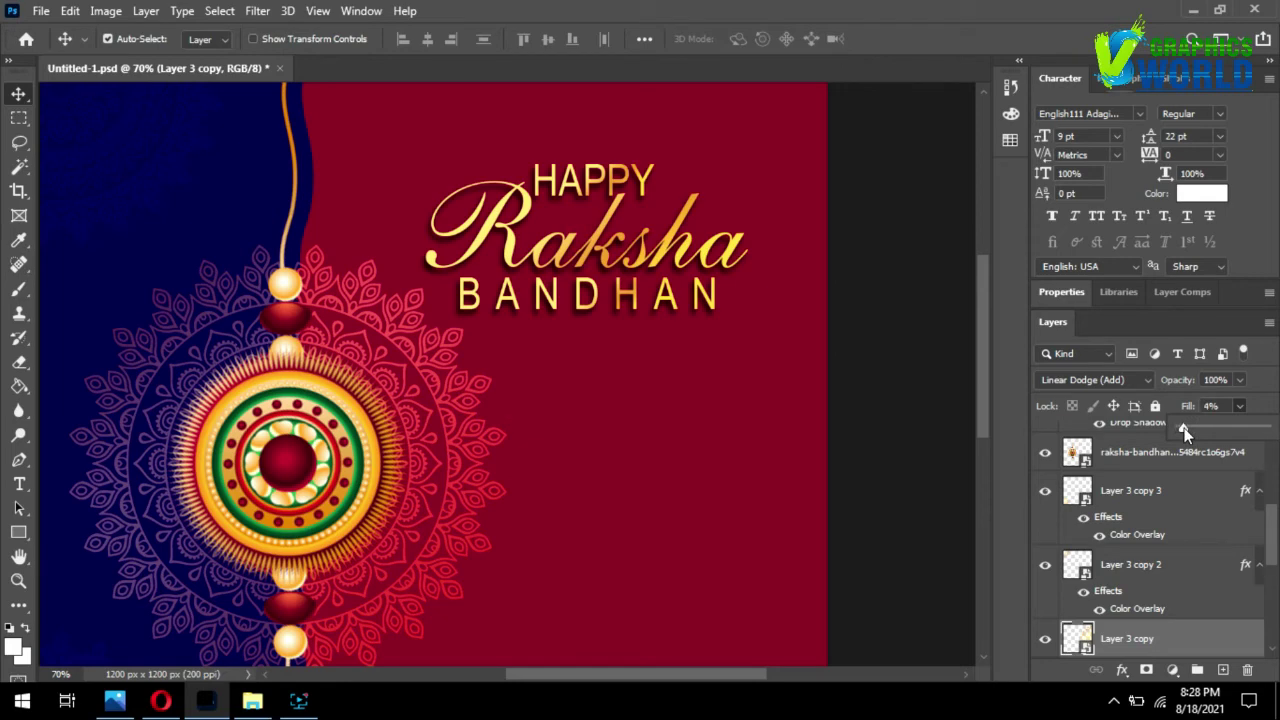
click(895, 318)
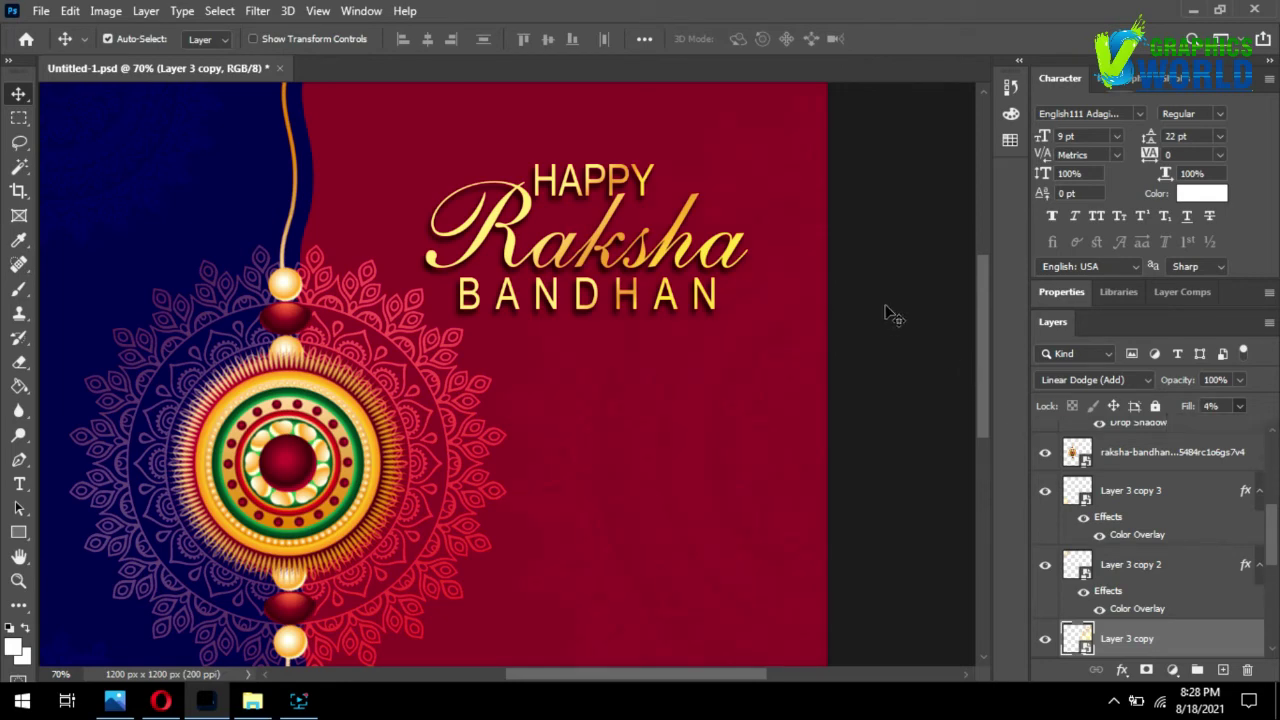
click(836, 362)
- Move the three greeting text layers together slightly down and to the right within the red area
scroll(619, 285, down, 2)
scroll(610, 290, down, 2)
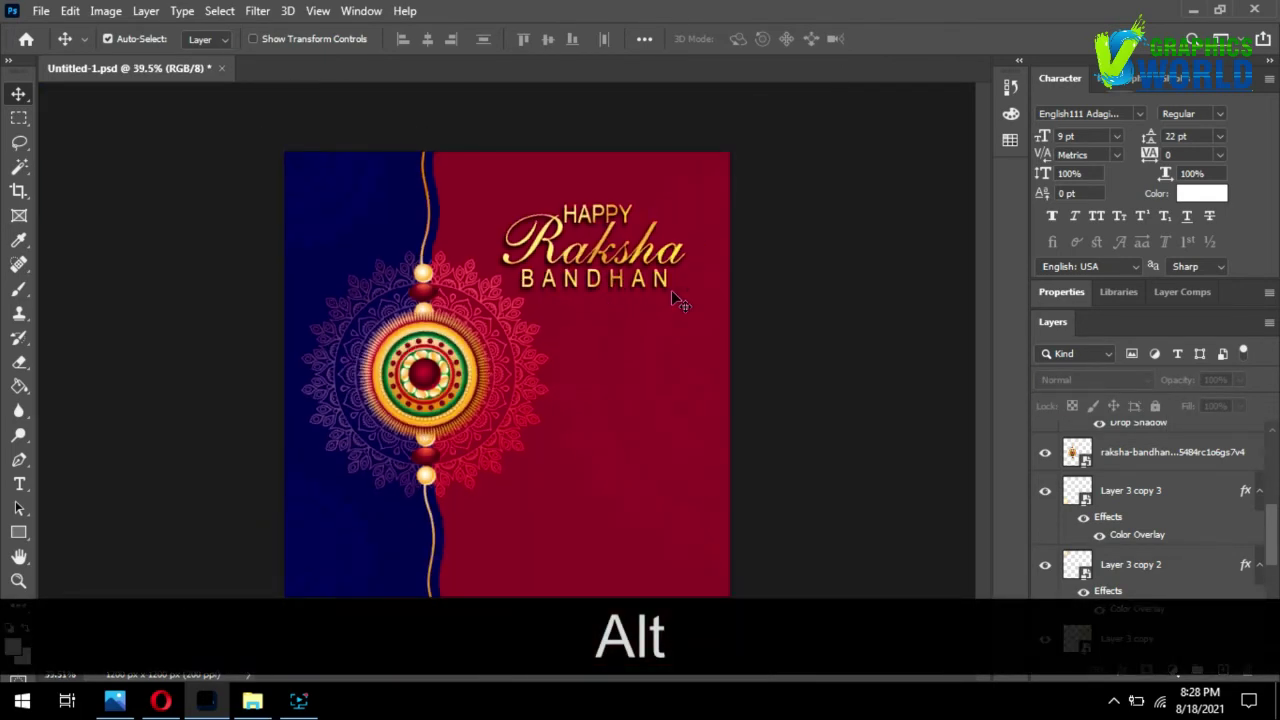
scroll(538, 332, up, 1)
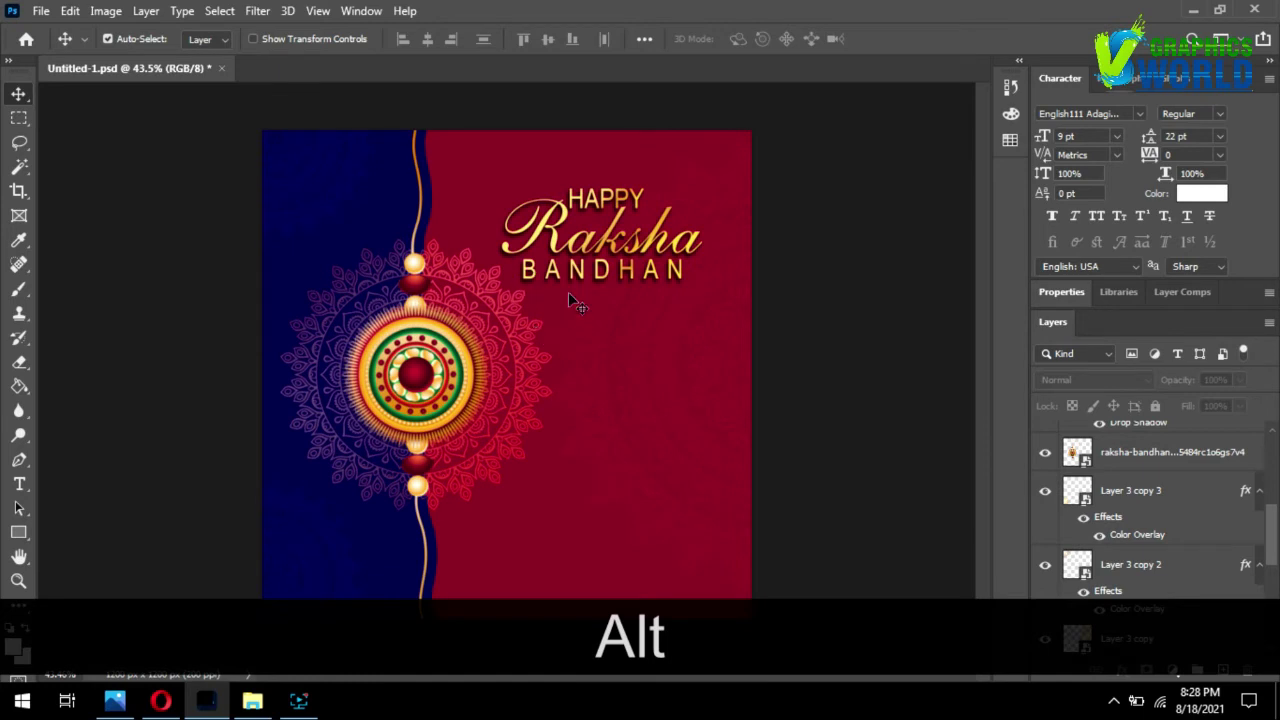
scroll(733, 207, down, 1)
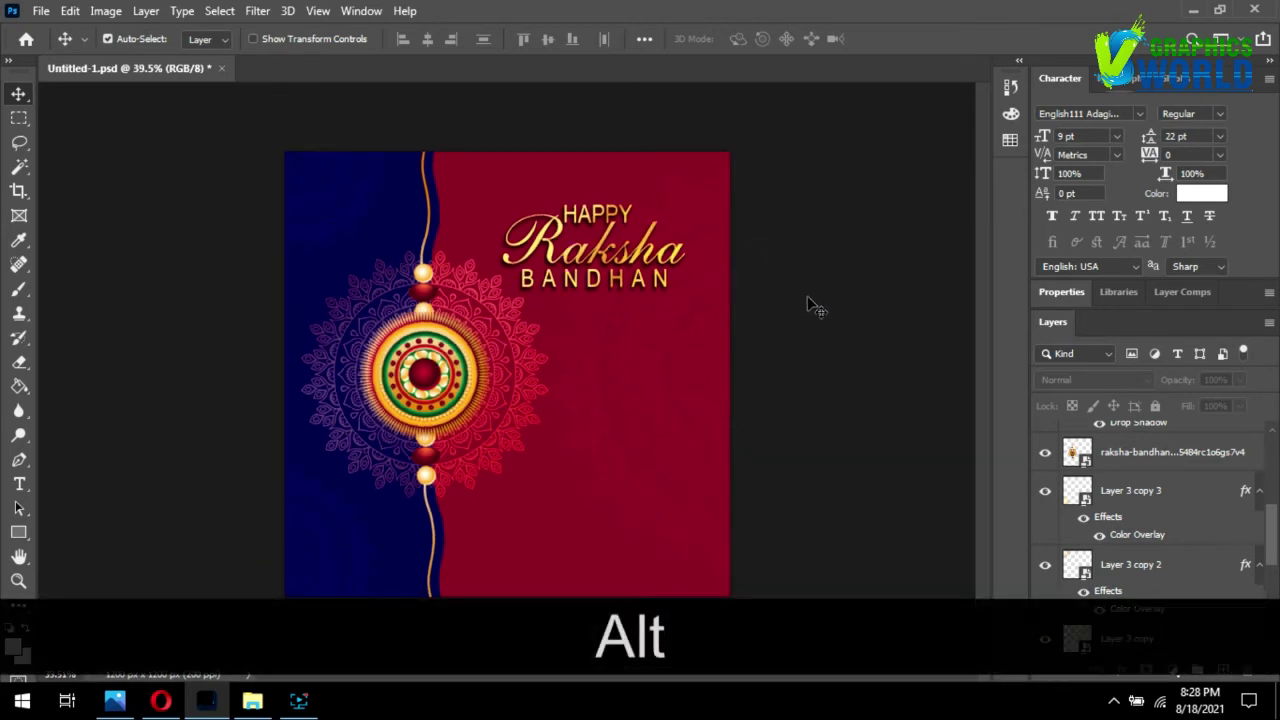
scroll(1145, 520, up, 3)
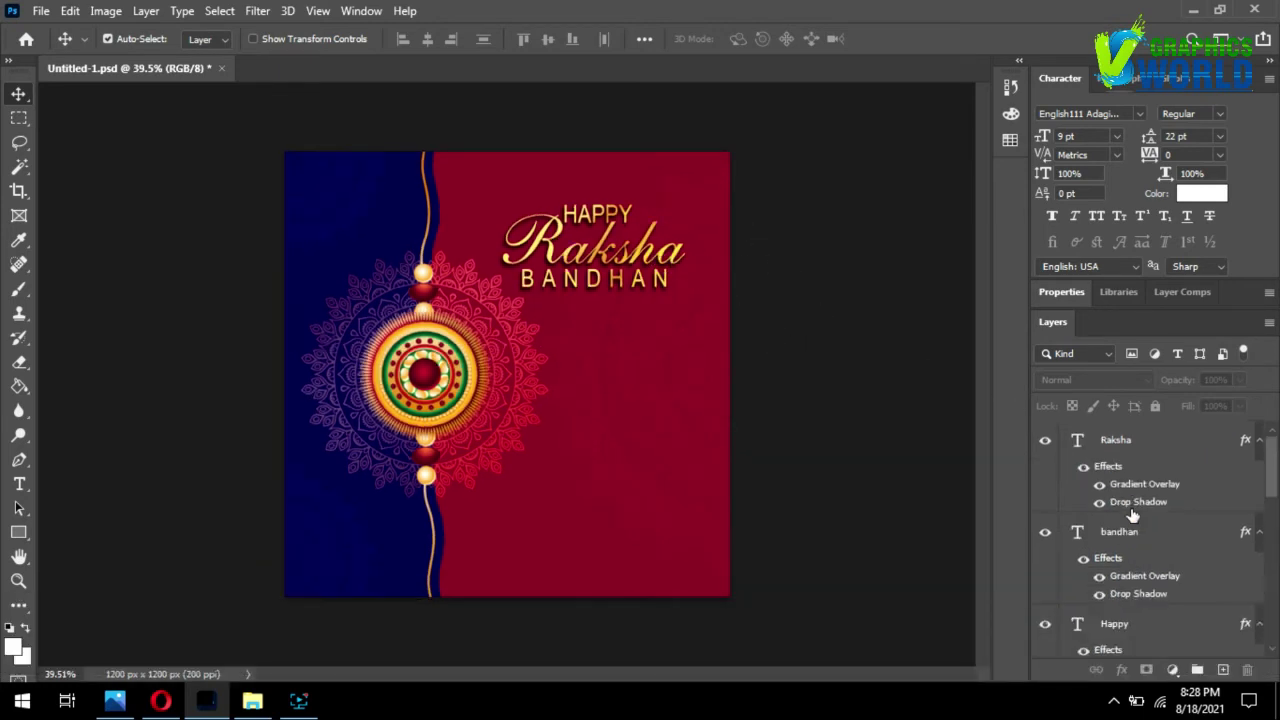
click(1131, 625)
scroll(1122, 478, down, 1)
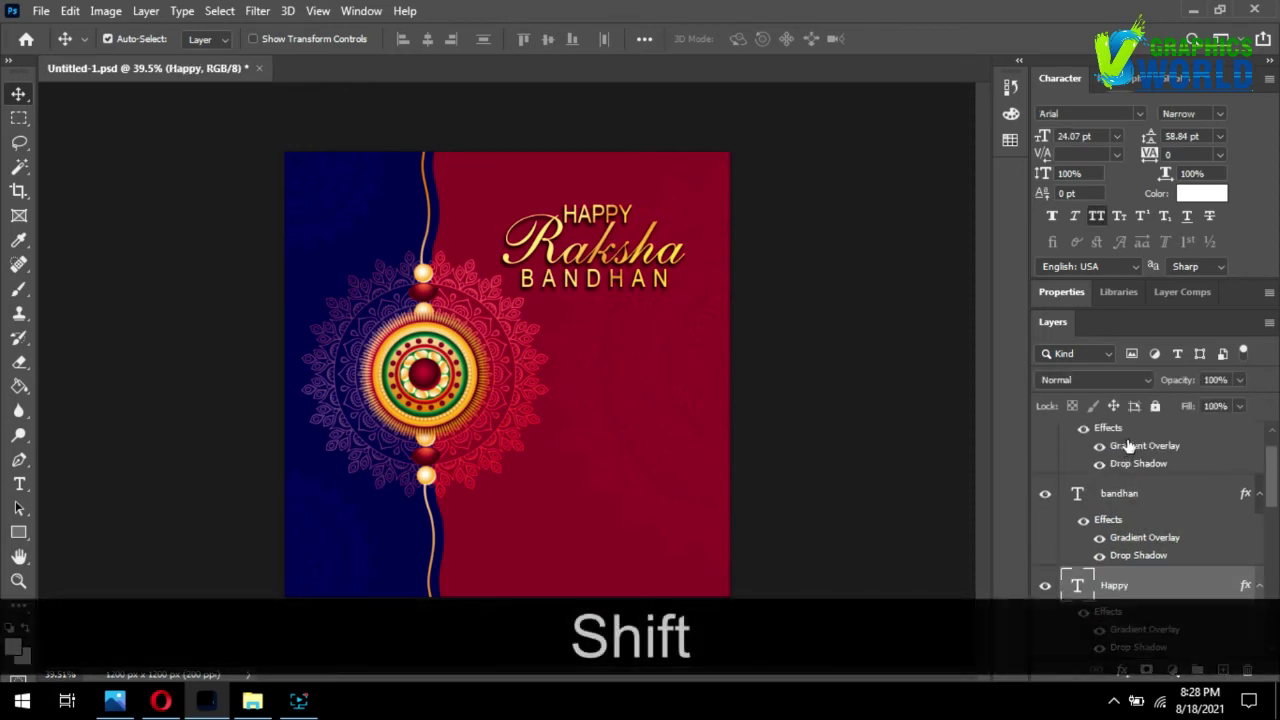
scroll(1135, 455, up, 1)
shift+click(1138, 440)
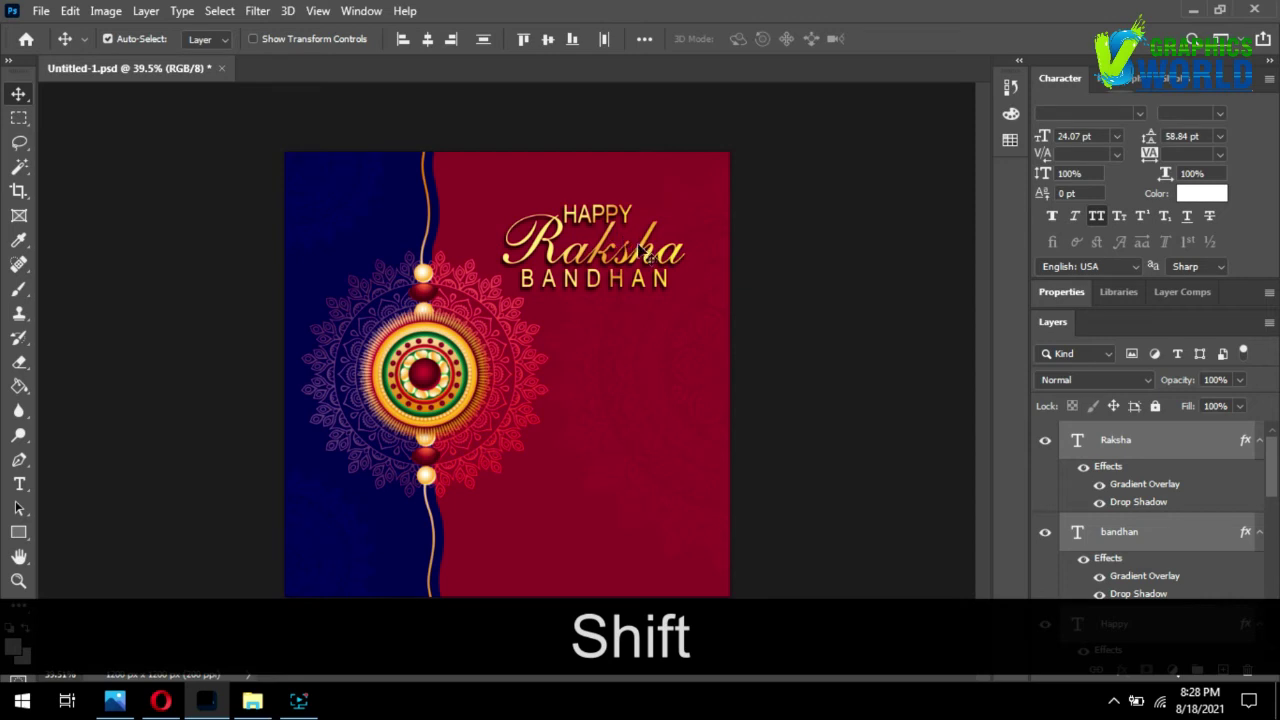
drag(646, 253, 638, 253)
click(137, 343)
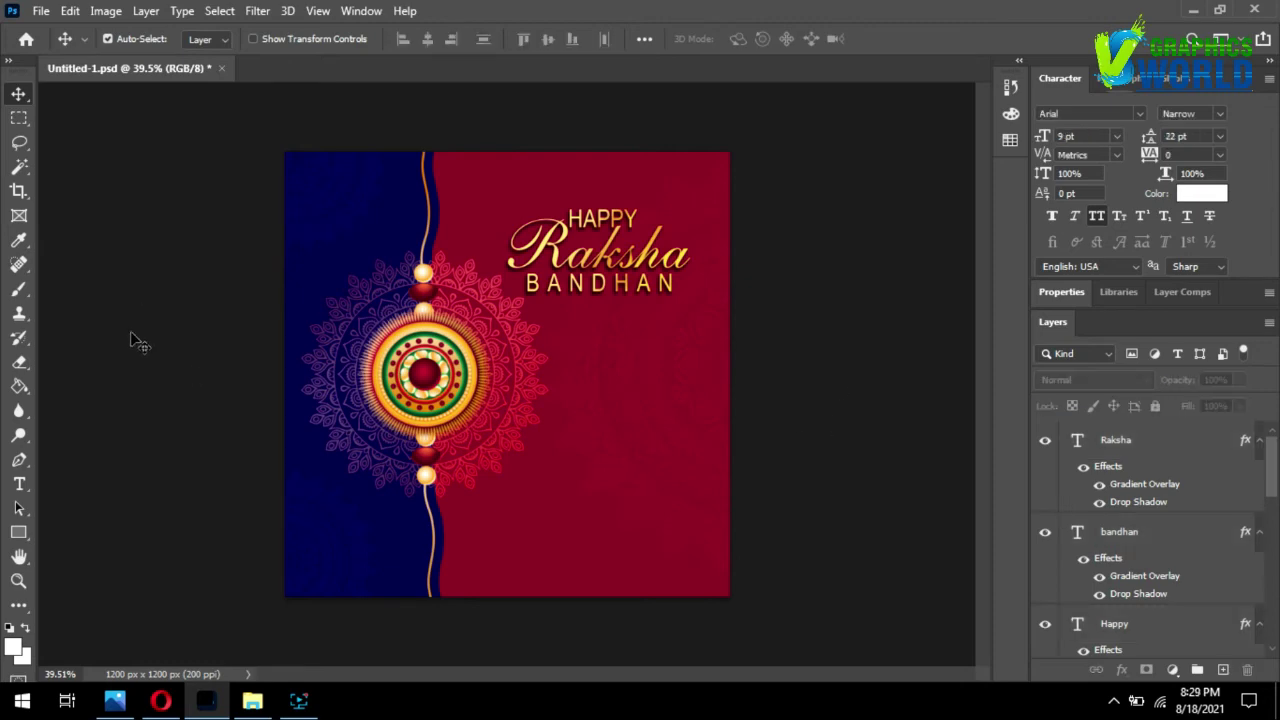
- Place the PngItem_2923745 artwork of the two children with a gift, scaled to about 32%, in the lower red area below the greeting
click(252, 700)
drag(313, 135, 617, 482)
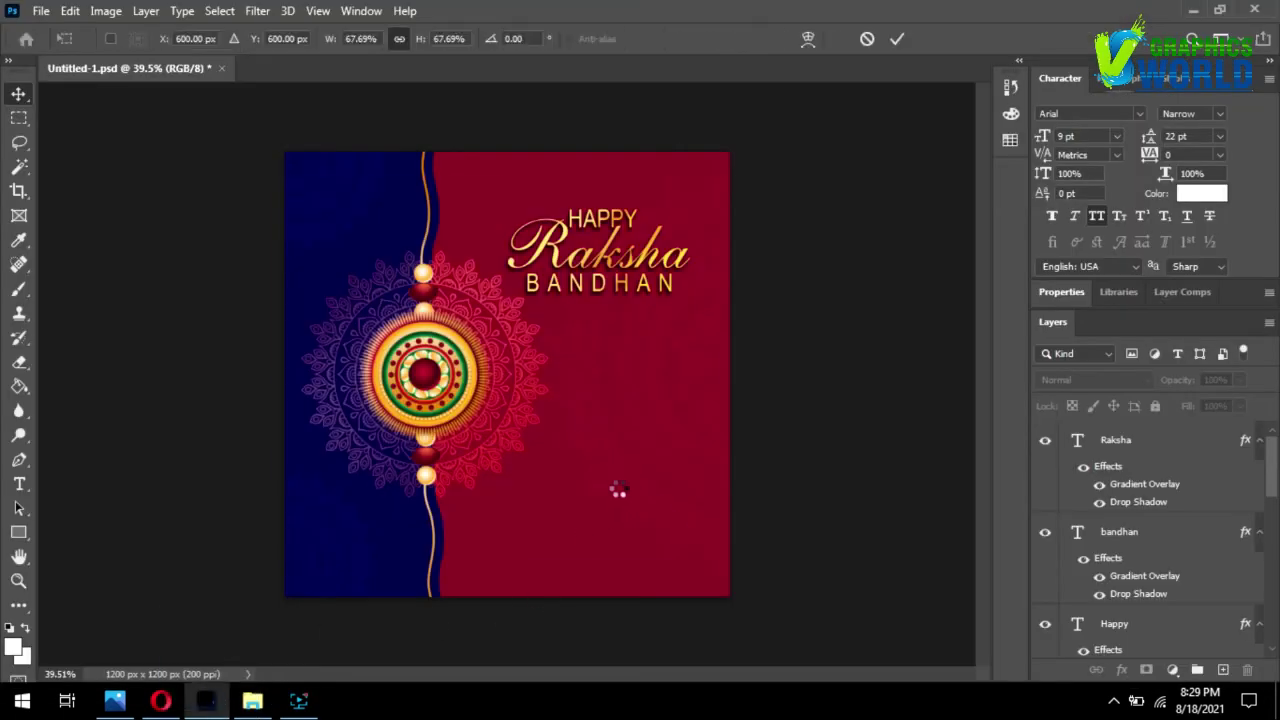
drag(720, 198, 802, 463)
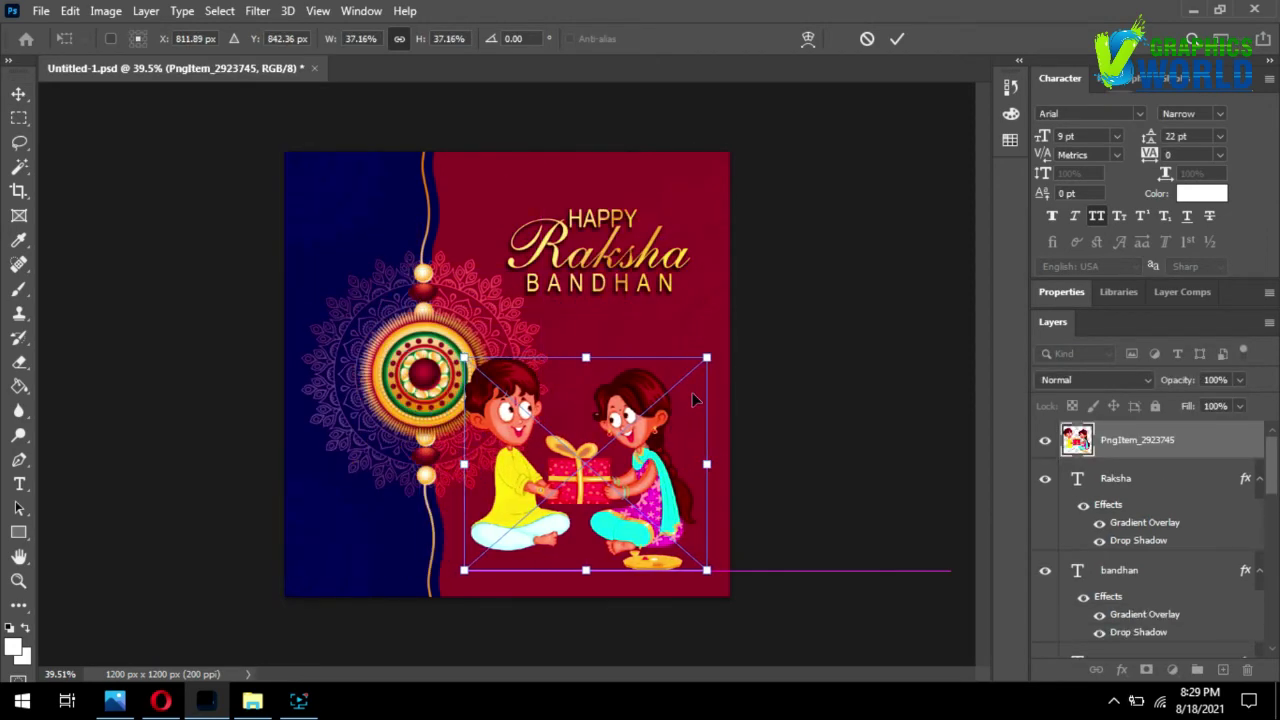
drag(706, 358, 655, 400)
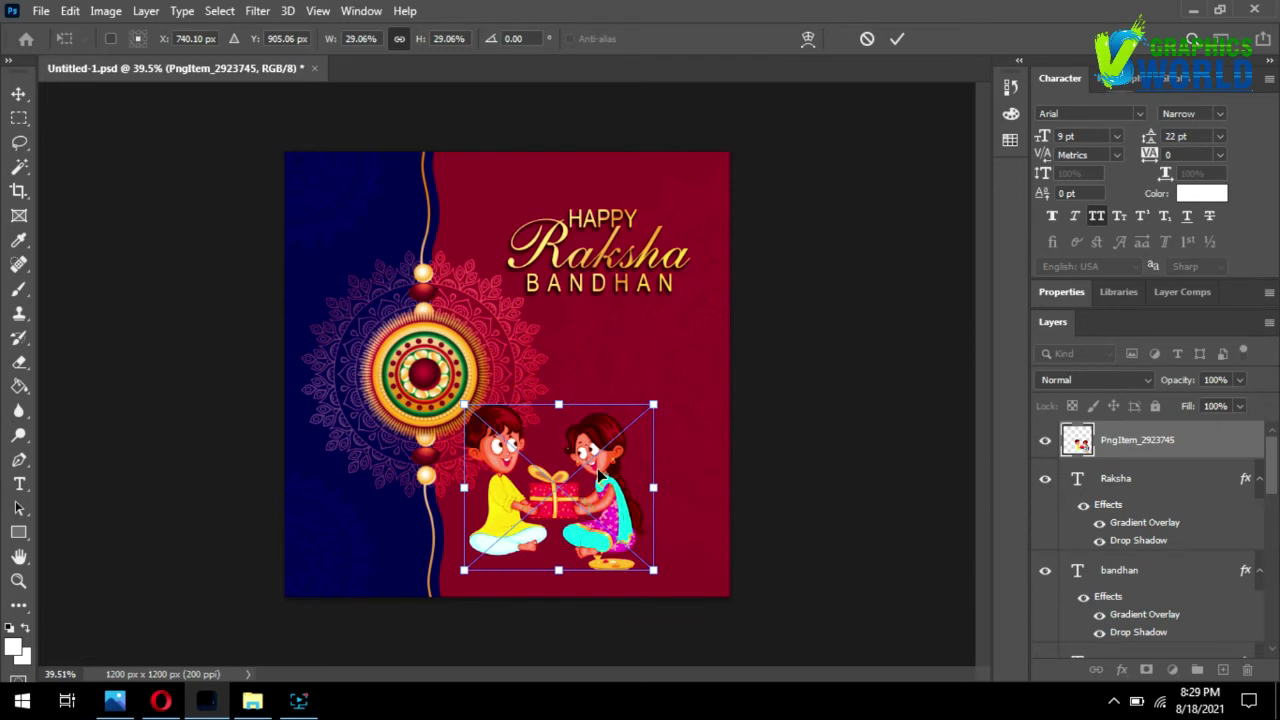
drag(597, 468, 628, 453)
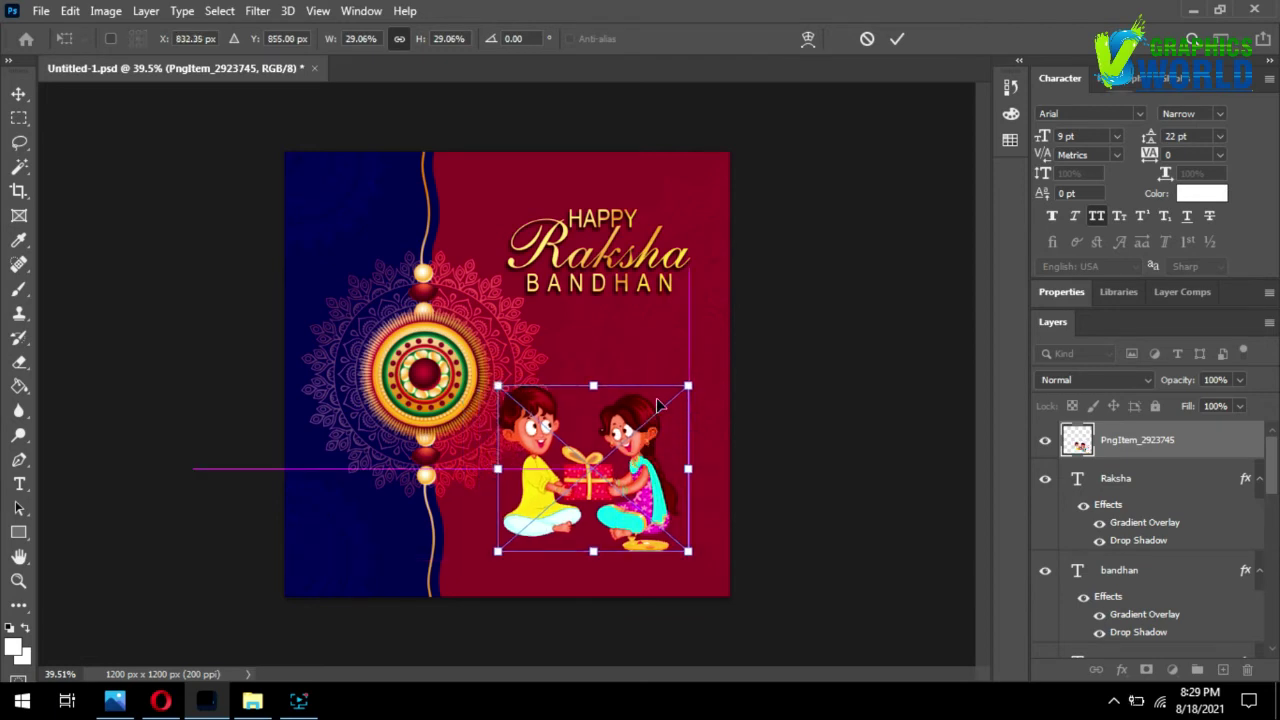
drag(685, 549, 665, 514)
key(Return)
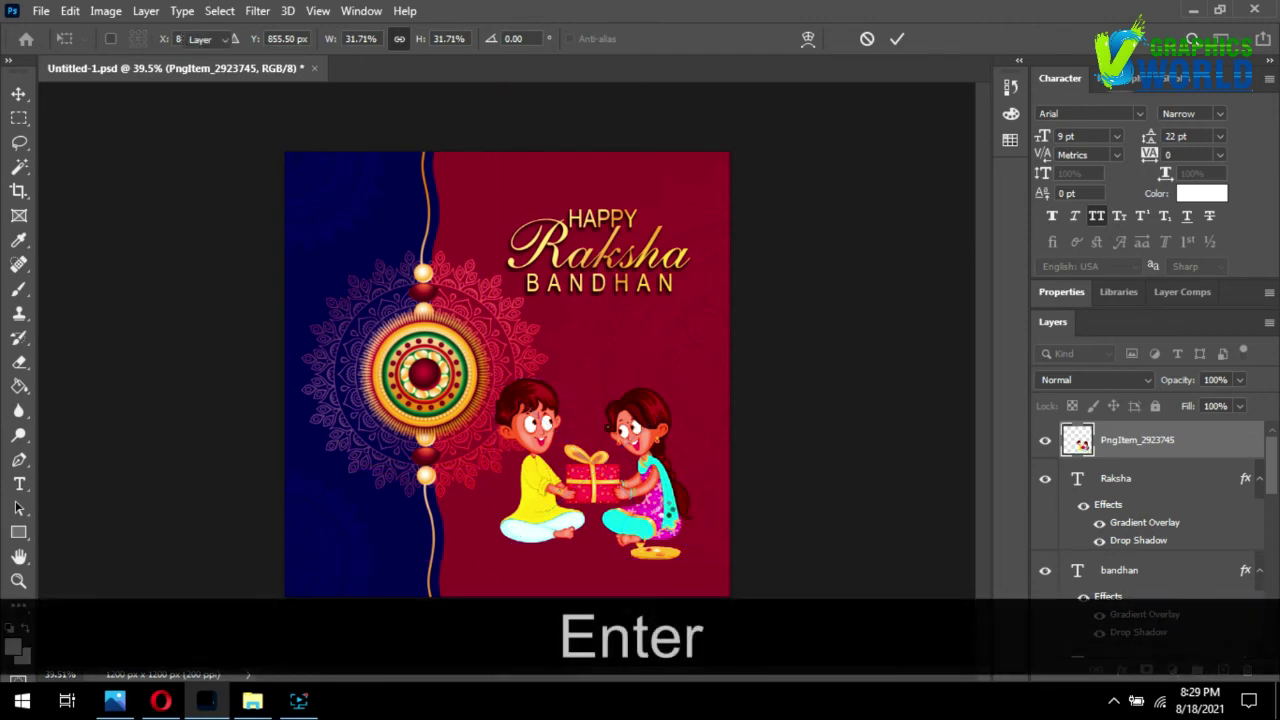
- Add a white outside stroke of 5 px at 100% opacity to the placed children artwork
alt+scroll(603, 468, up, 6)
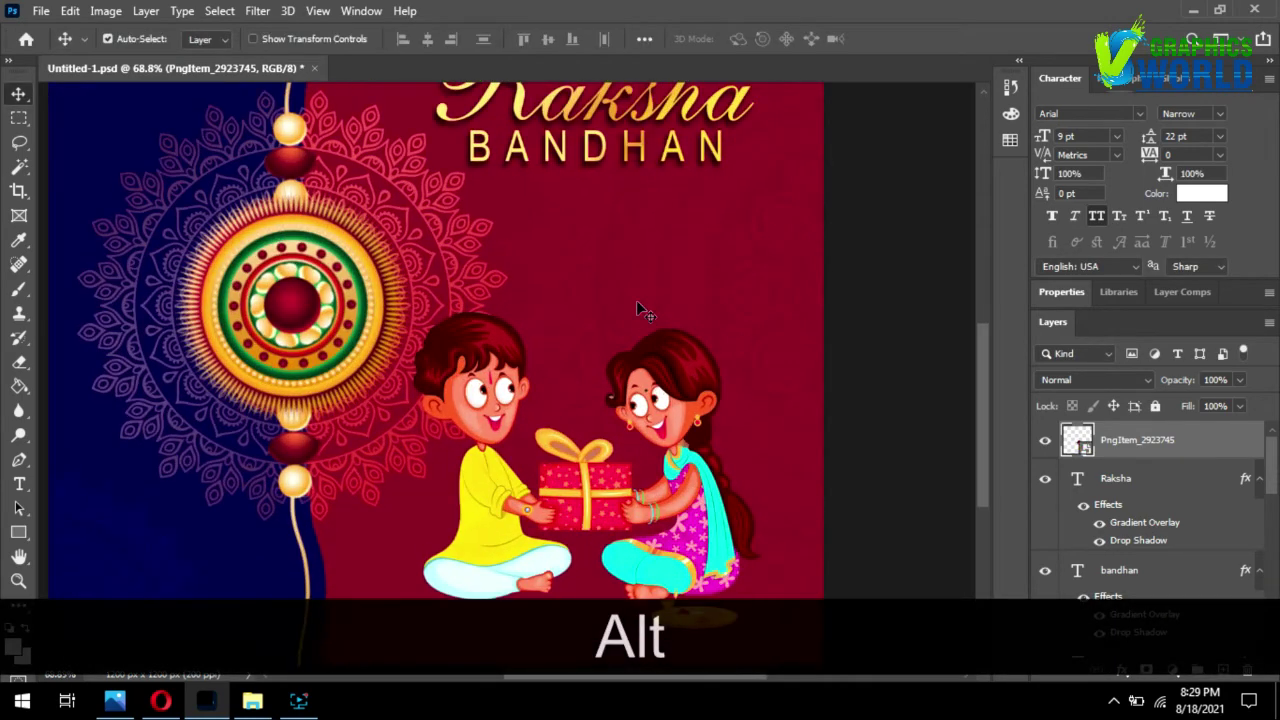
scroll(815, 375, down, 1)
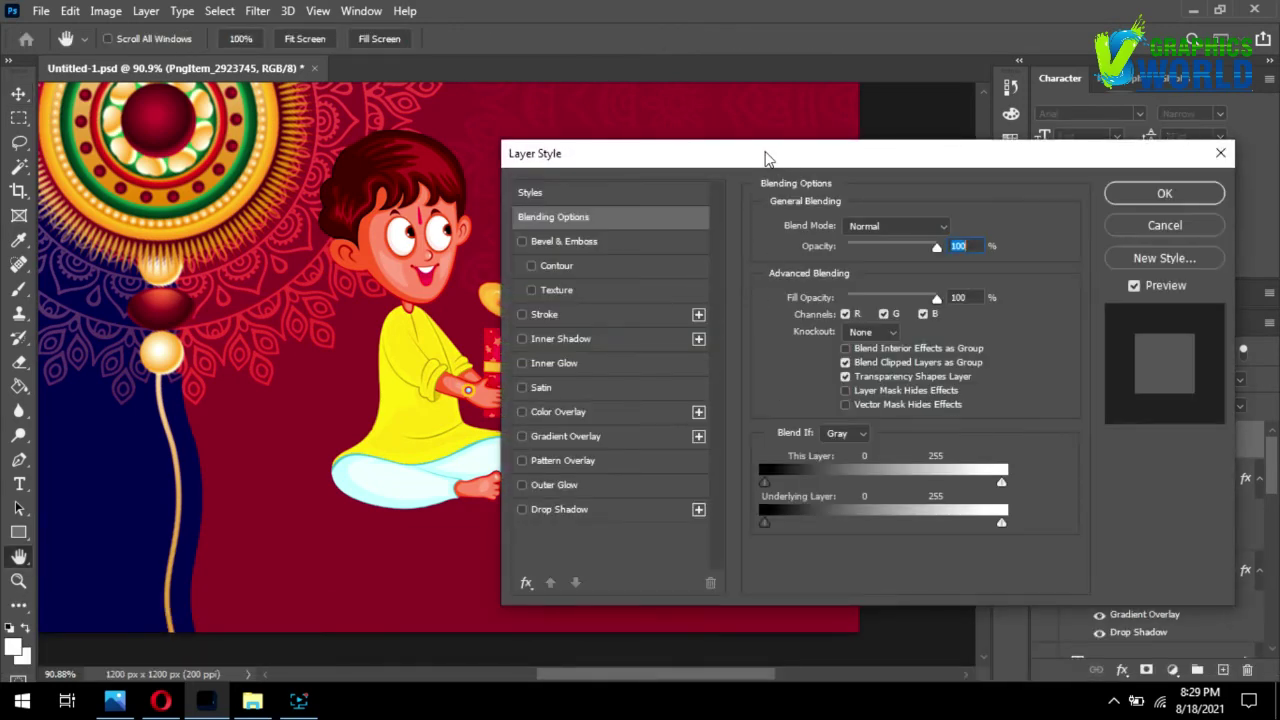
drag(767, 158, 1068, 138)
click(846, 293)
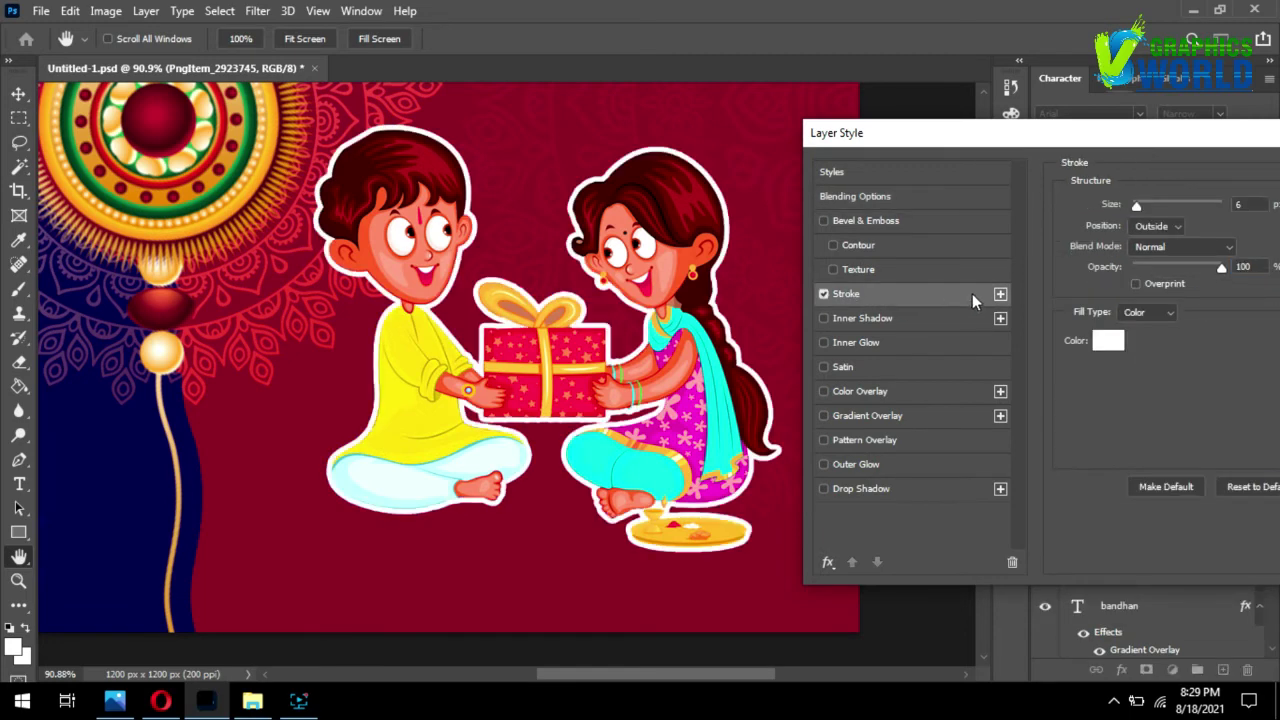
drag(1130, 140, 1052, 148)
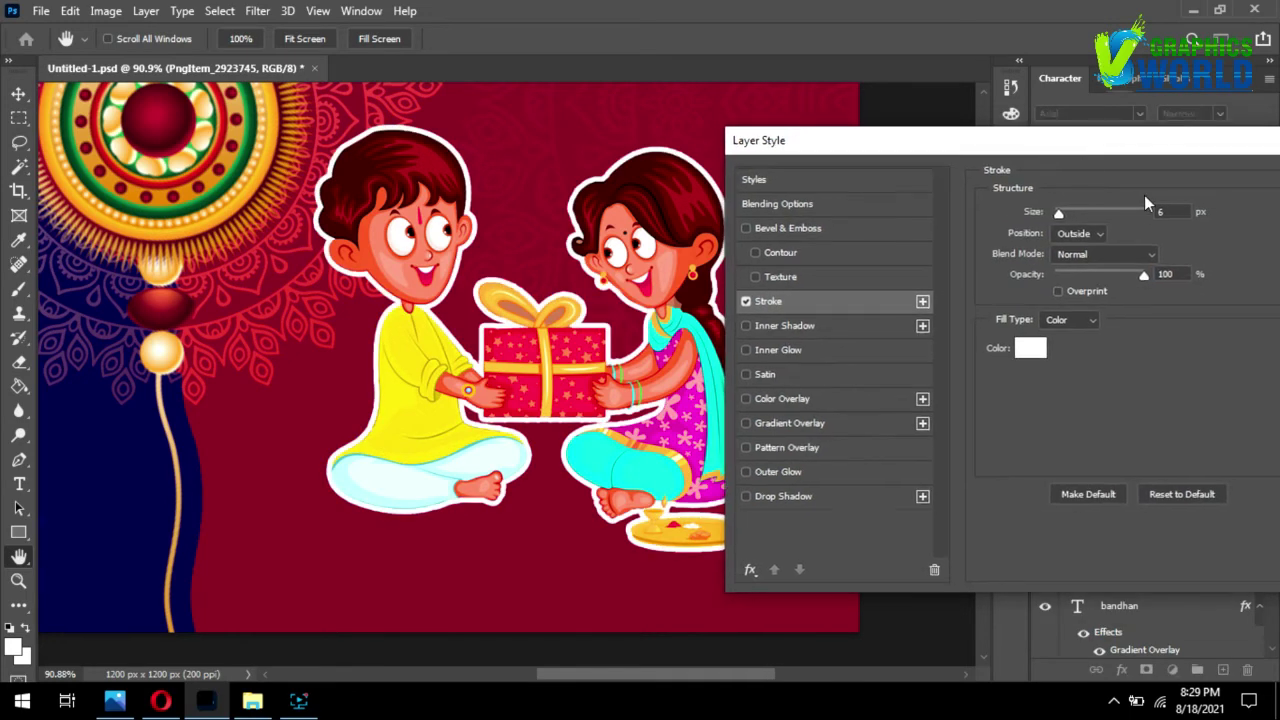
key(Down)
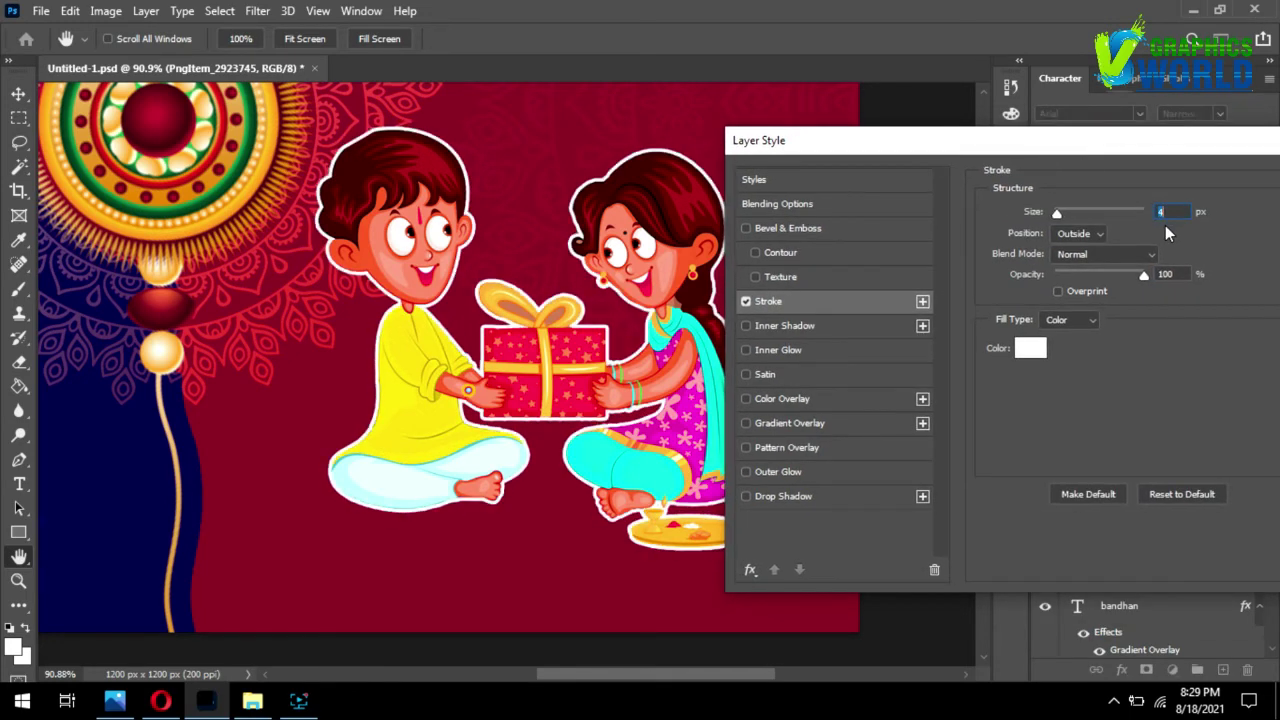
key(Up)
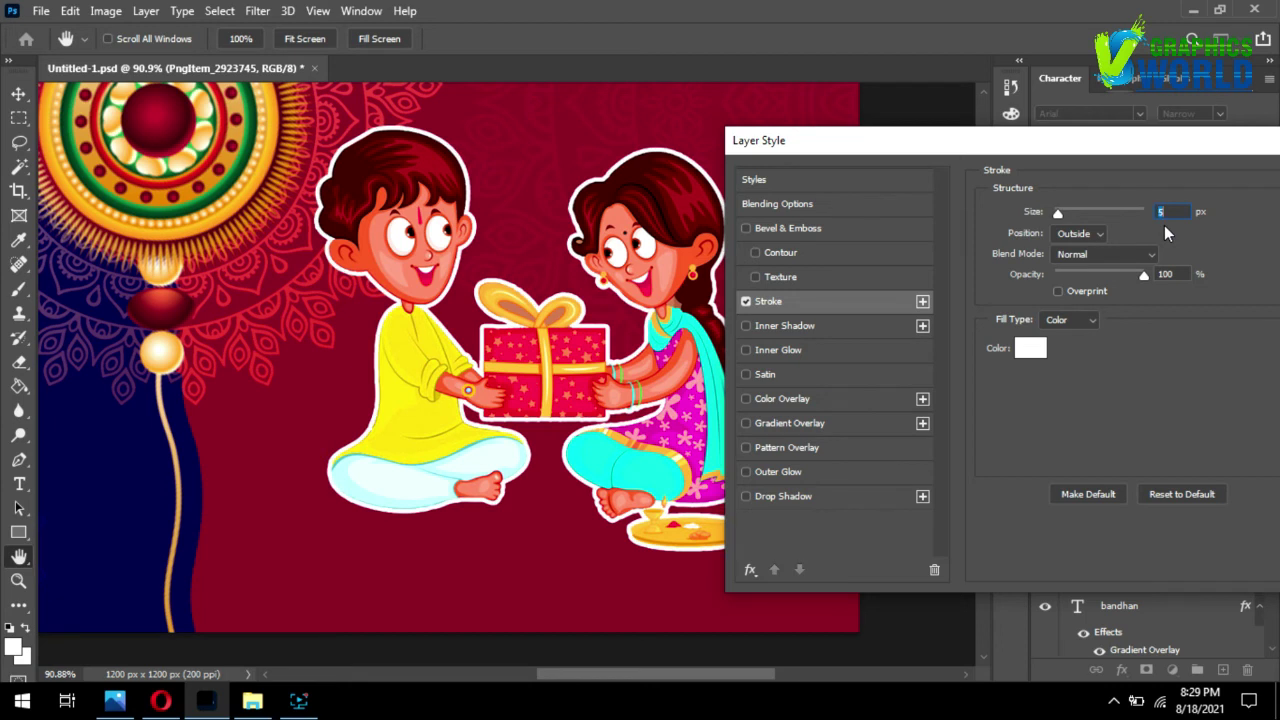
drag(962, 158, 1000, 138)
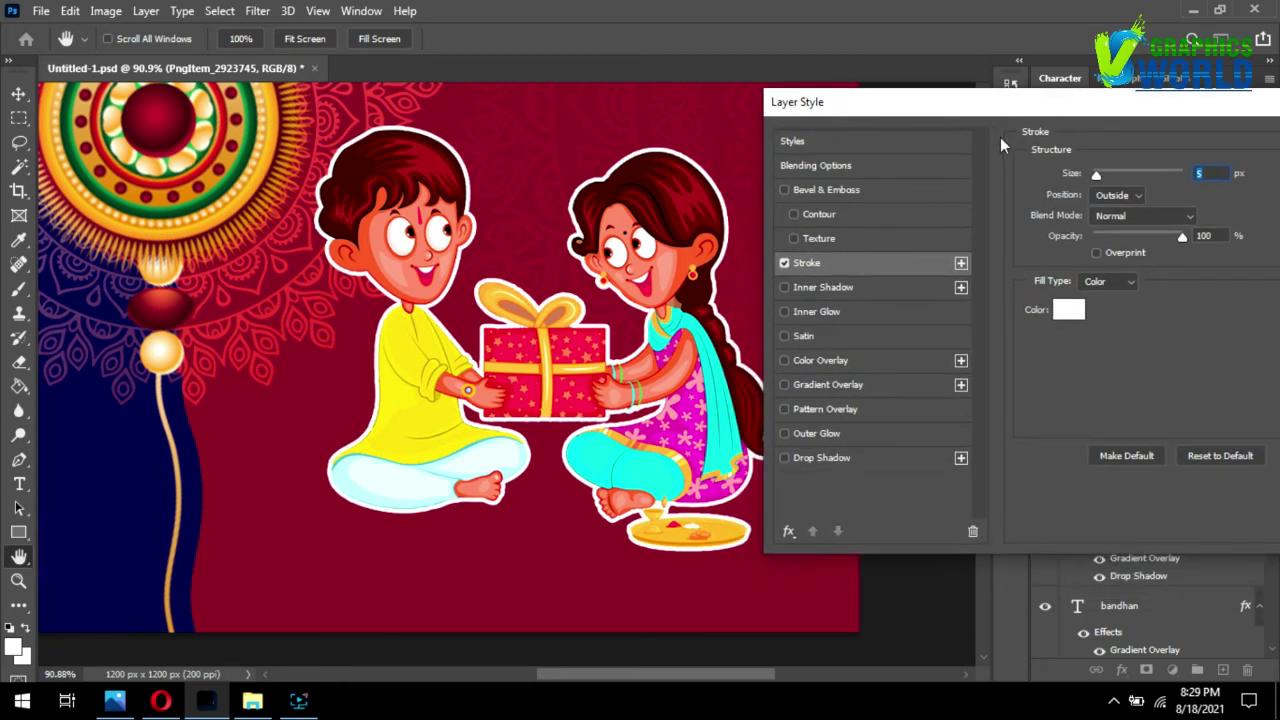
- Add a drop shadow to the children artwork with angle 62°, distance 12 px, spread 24% and size 13 px
click(806, 459)
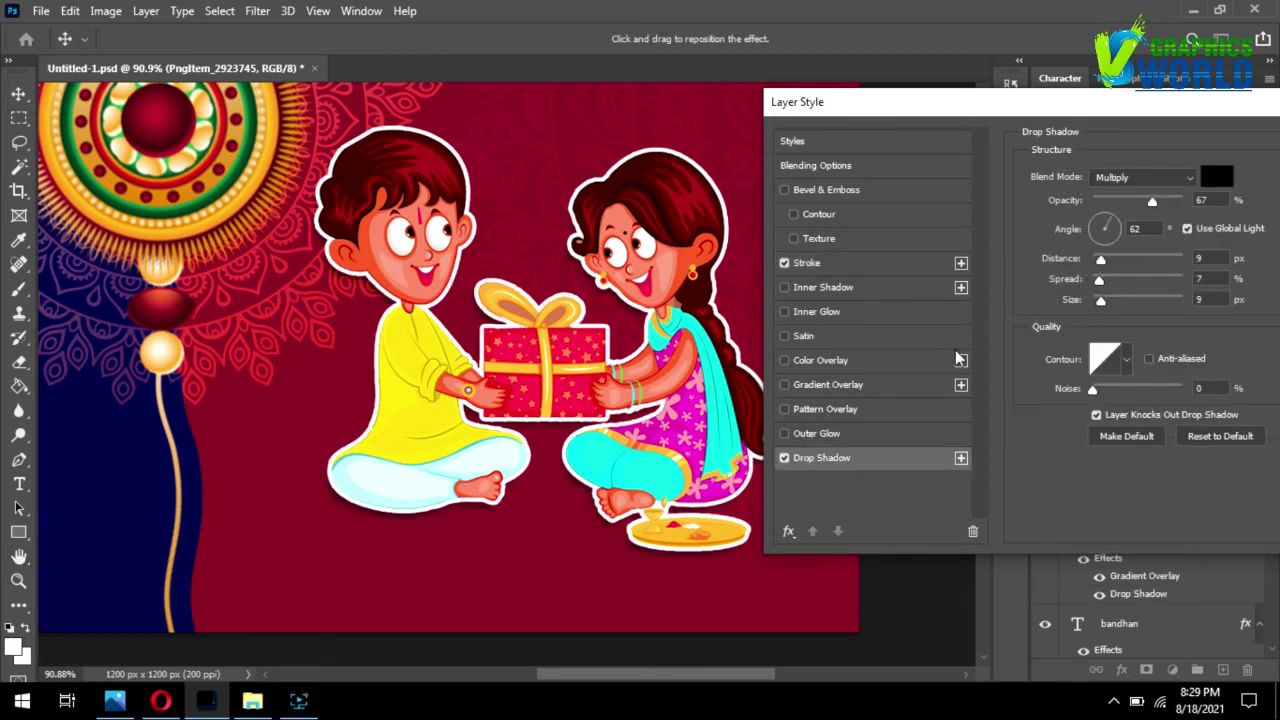
drag(1103, 259, 1106, 305)
key(Tab)
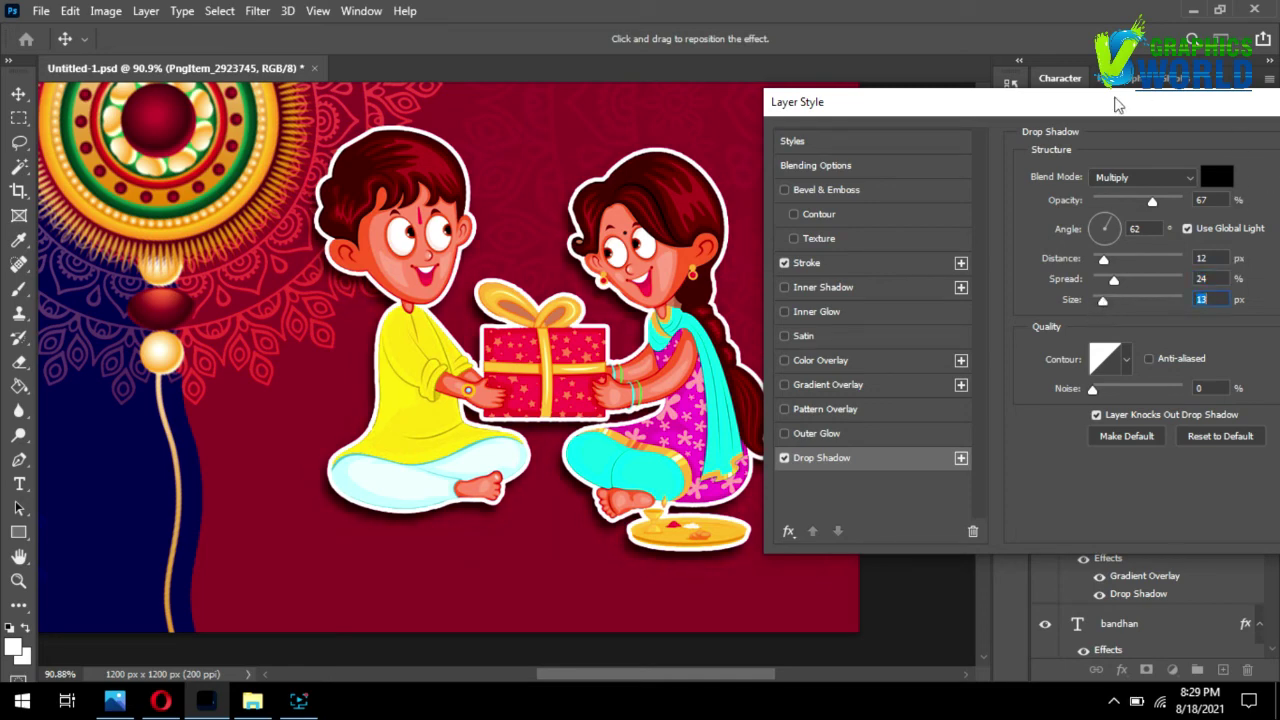
drag(1127, 106, 867, 165)
click(1168, 205)
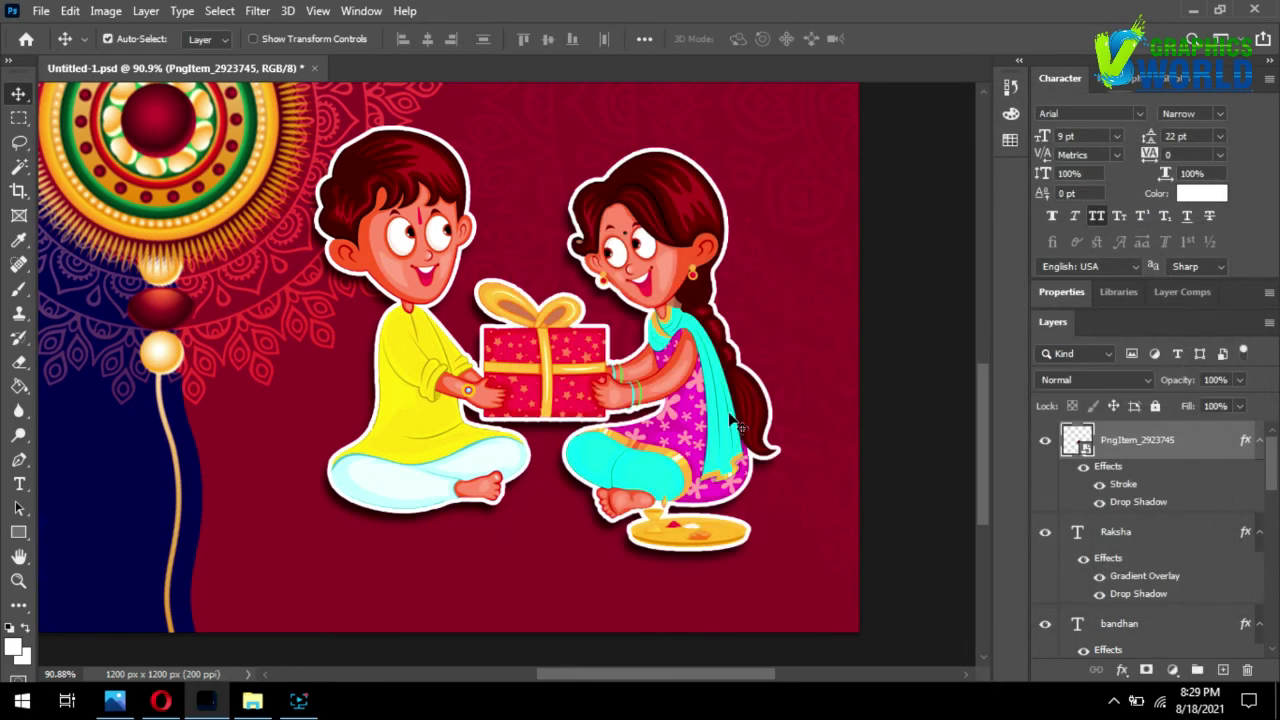
- Draw a rectangle shape of about 1156 × 1161 px just inside the canvas edges
scroll(708, 375, down, 2)
scroll(708, 375, down, 1)
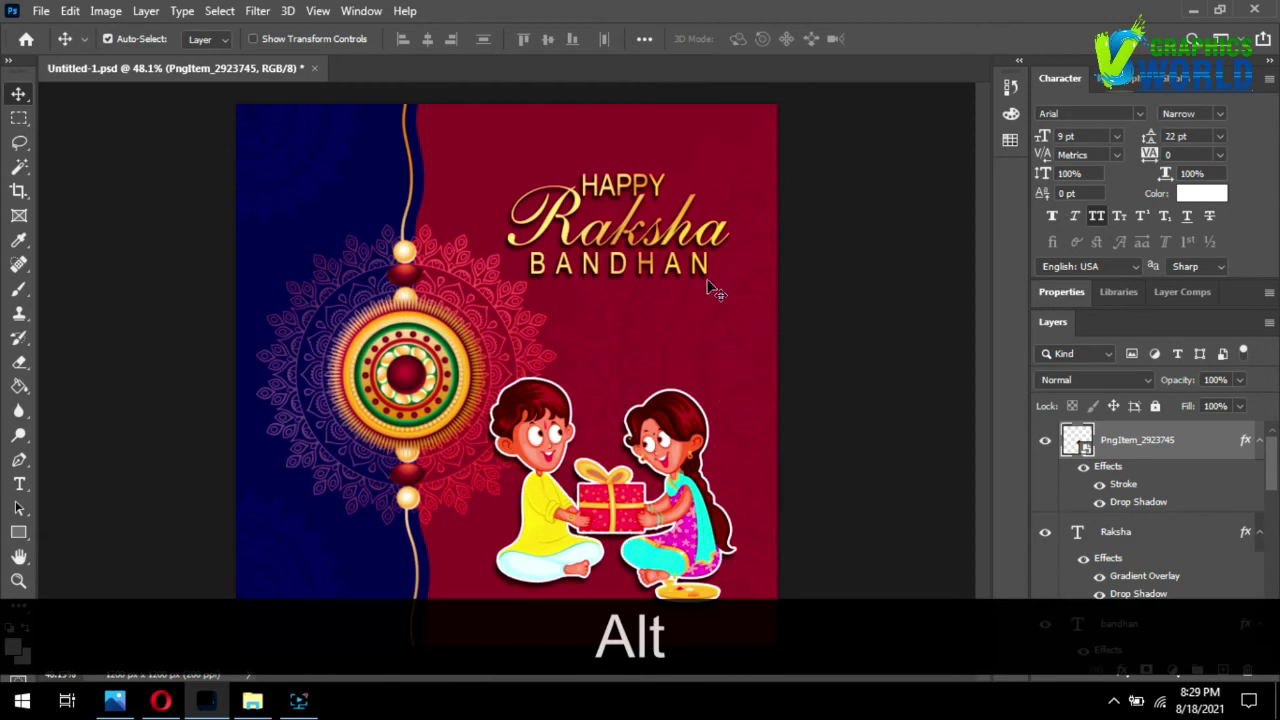
scroll(600, 300, down, 1)
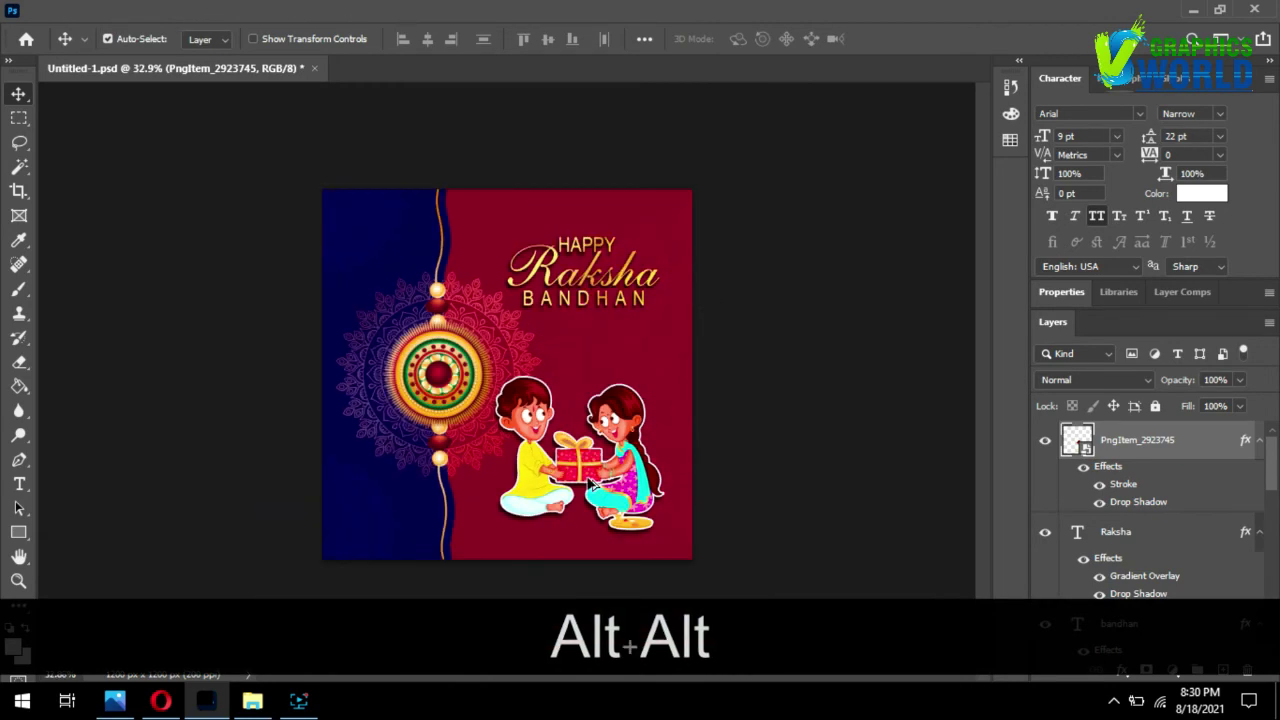
scroll(618, 408, up, 1)
scroll(630, 375, down, 1)
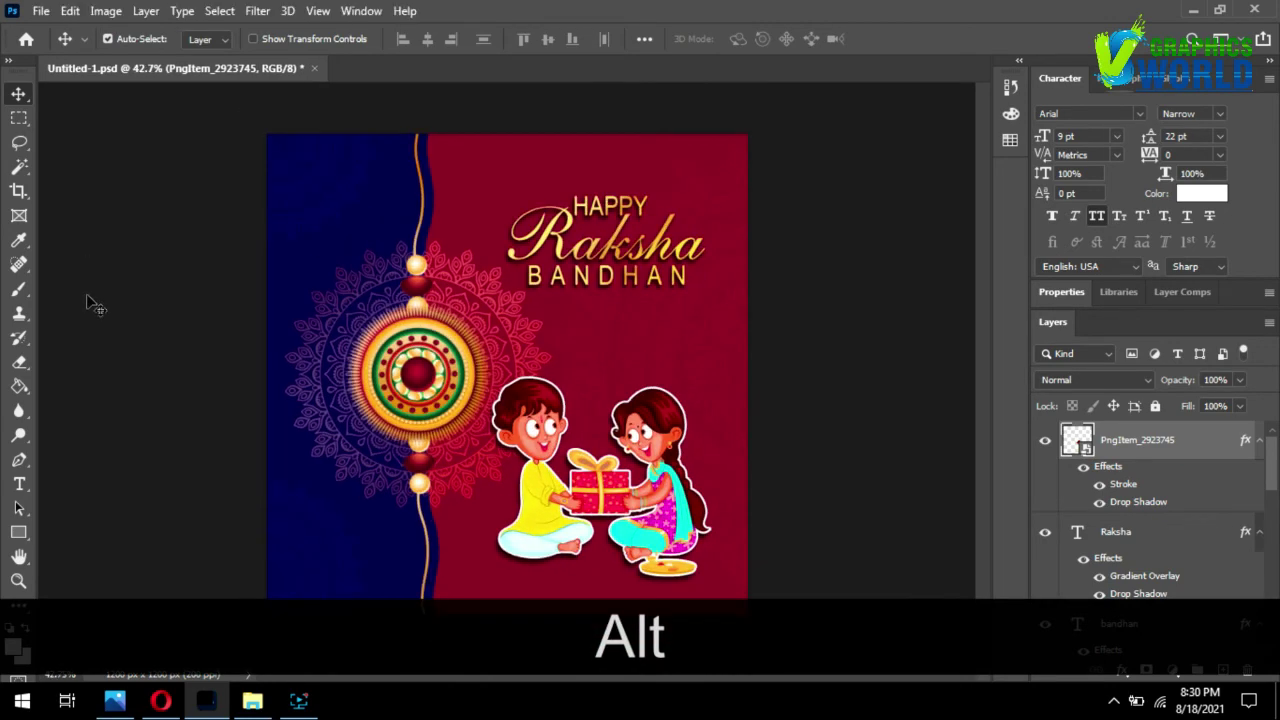
click(19, 533)
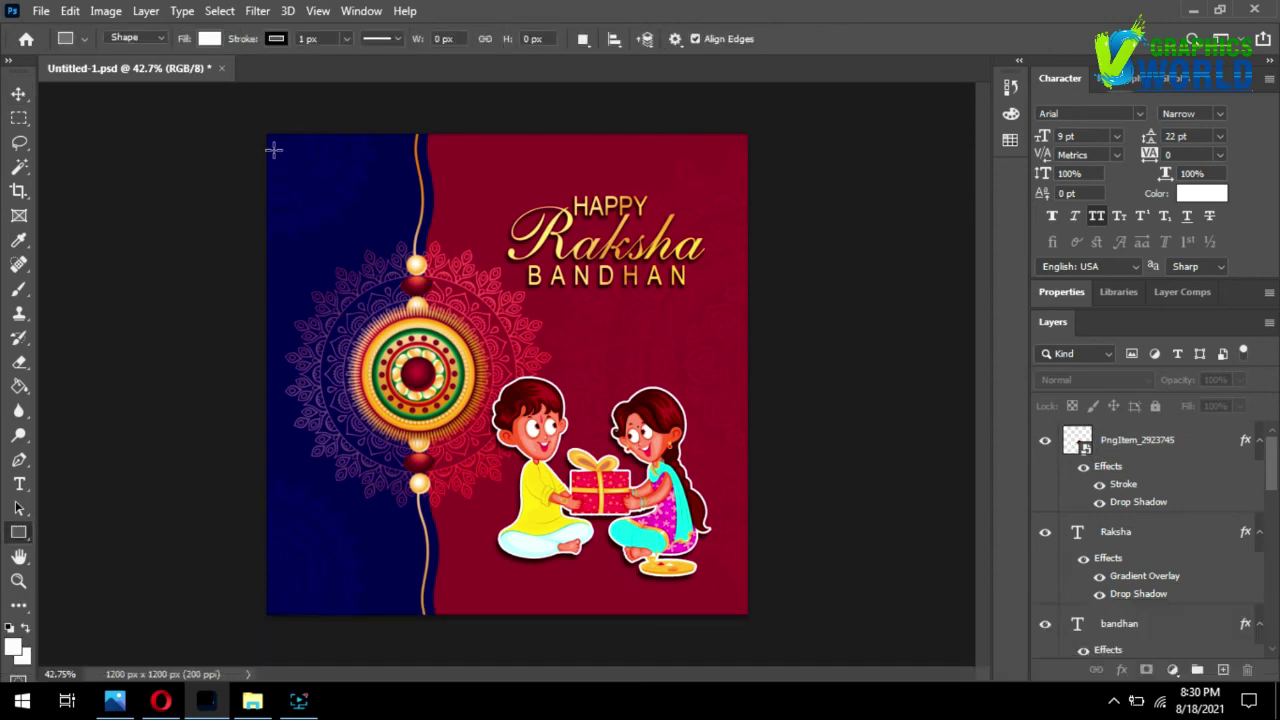
drag(276, 141, 737, 603)
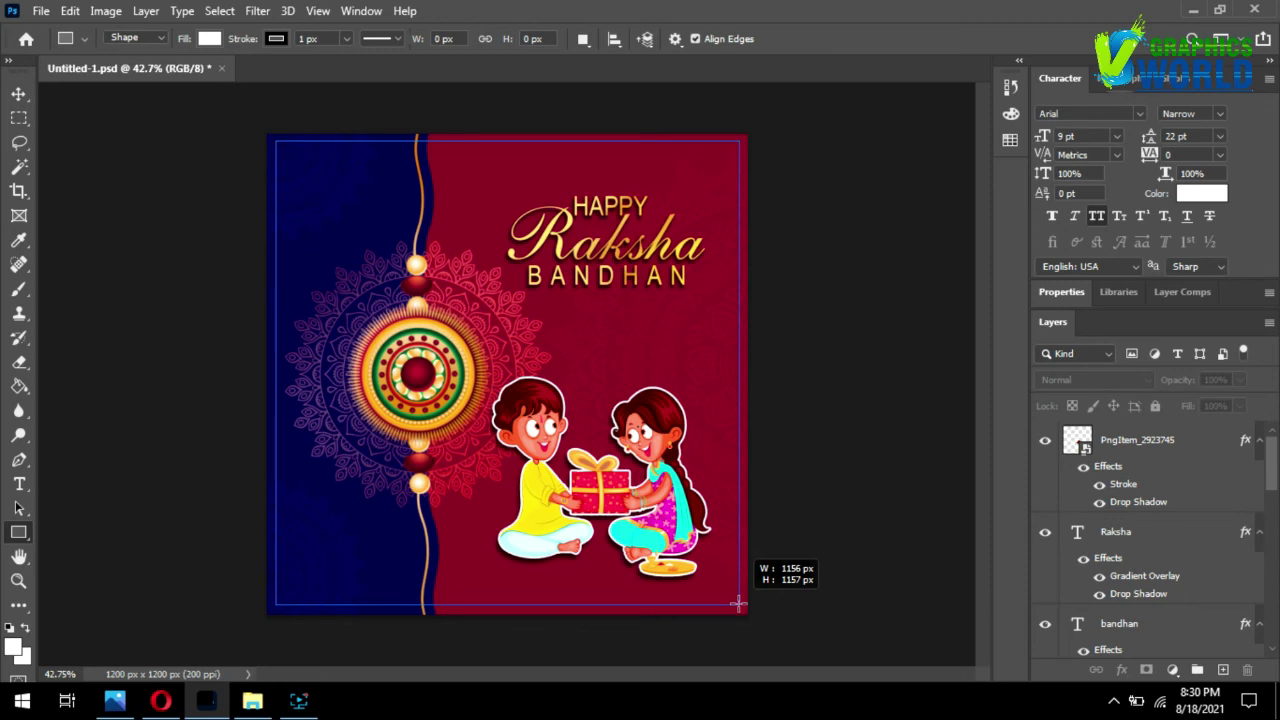
drag(737, 603, 738, 606)
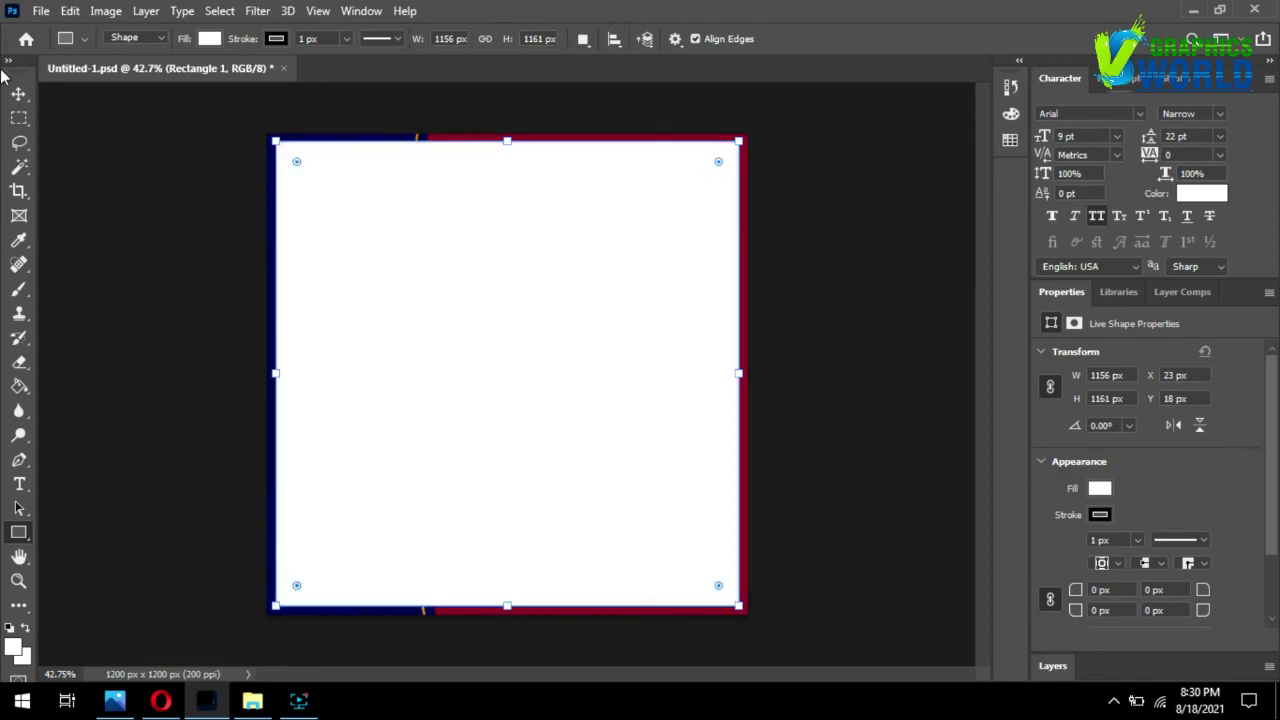
- Remove the rectangle's fill and set its stroke to the light yellow-orange recently used color
click(214, 39)
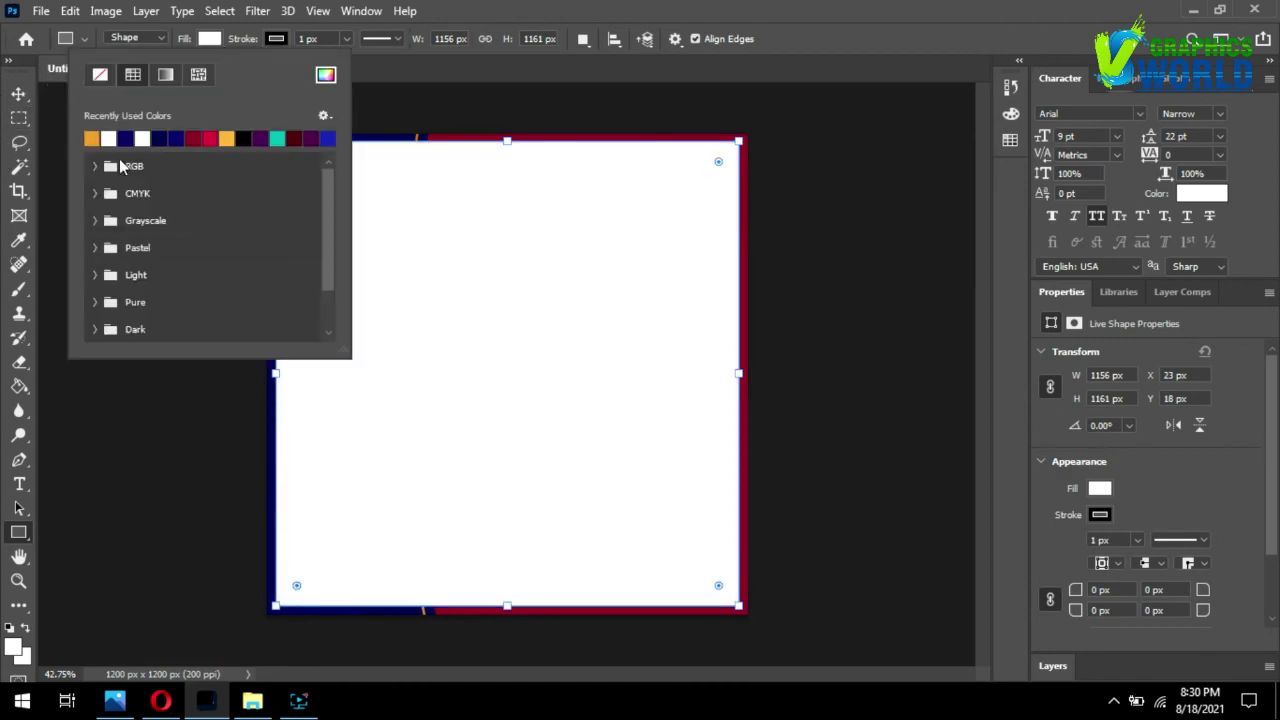
click(100, 76)
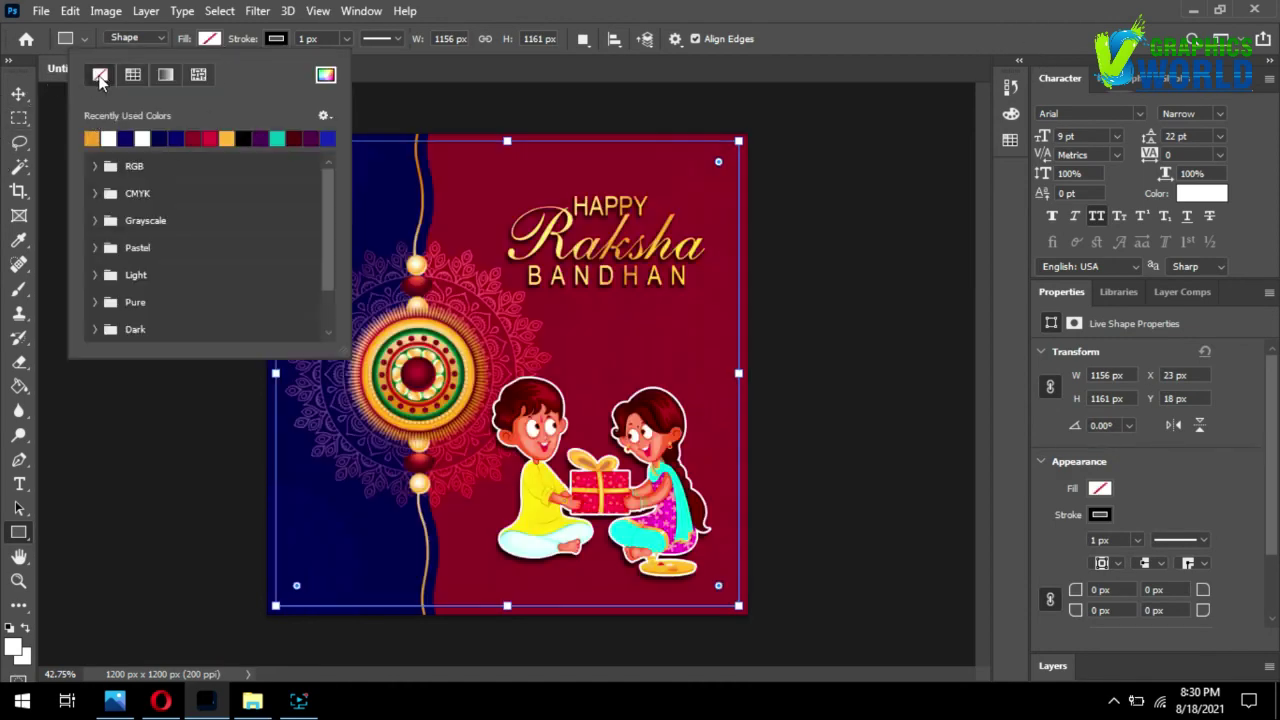
click(277, 38)
click(283, 40)
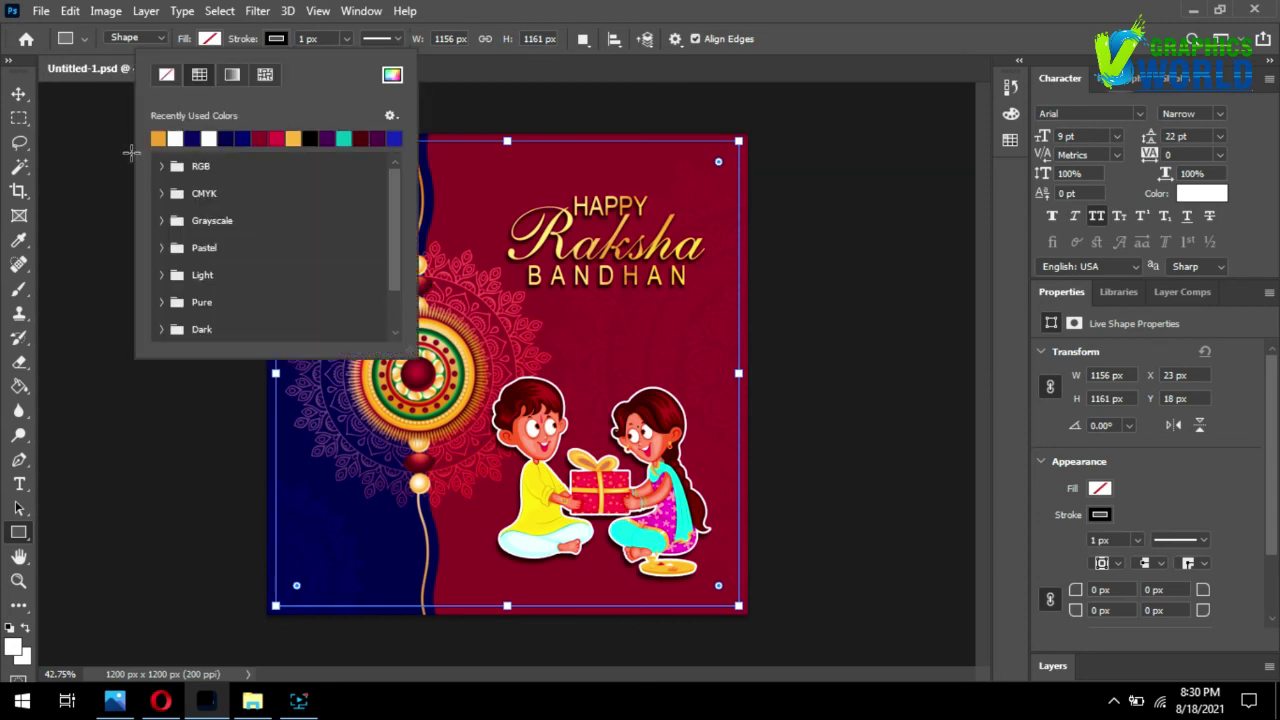
click(162, 137)
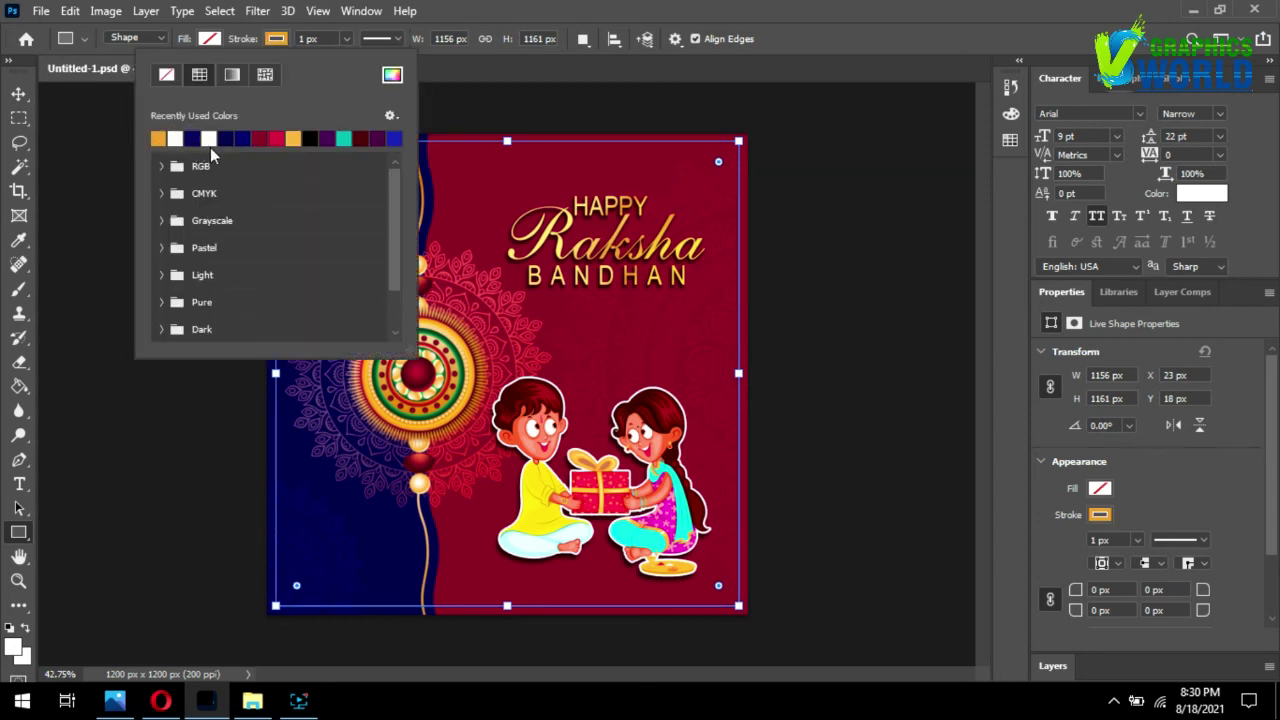
click(295, 138)
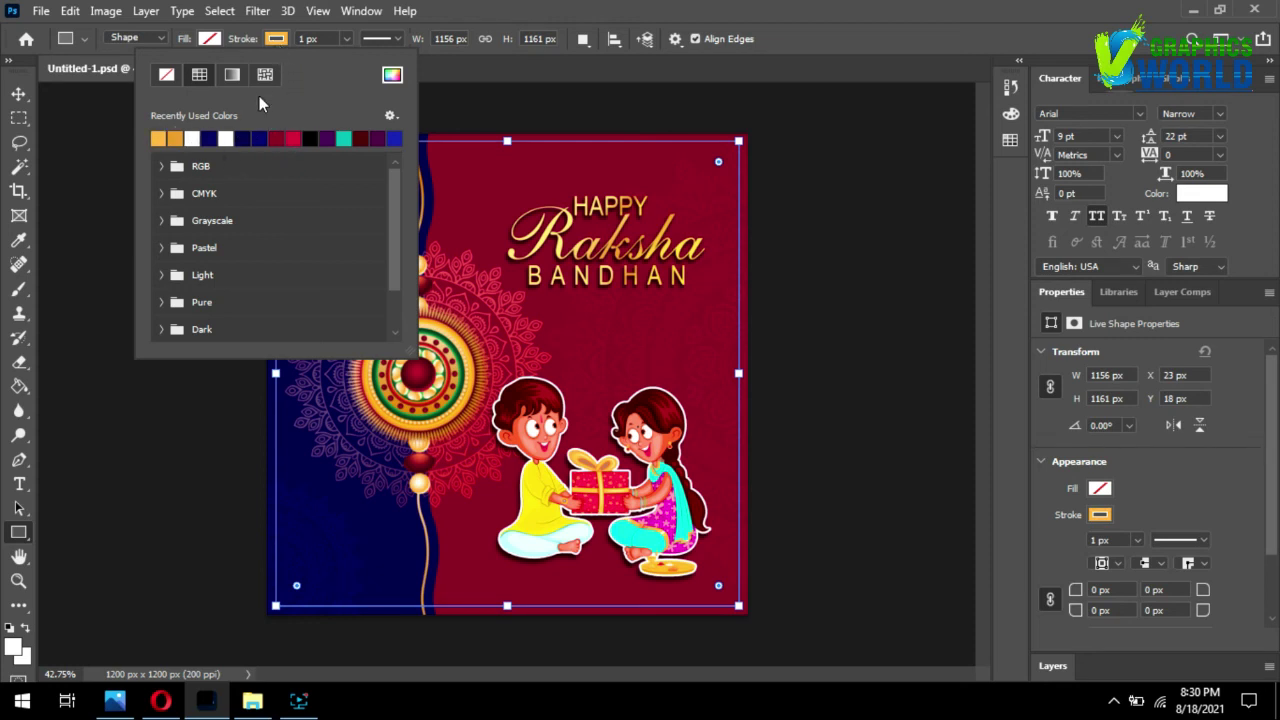
click(18, 93)
click(18, 93)
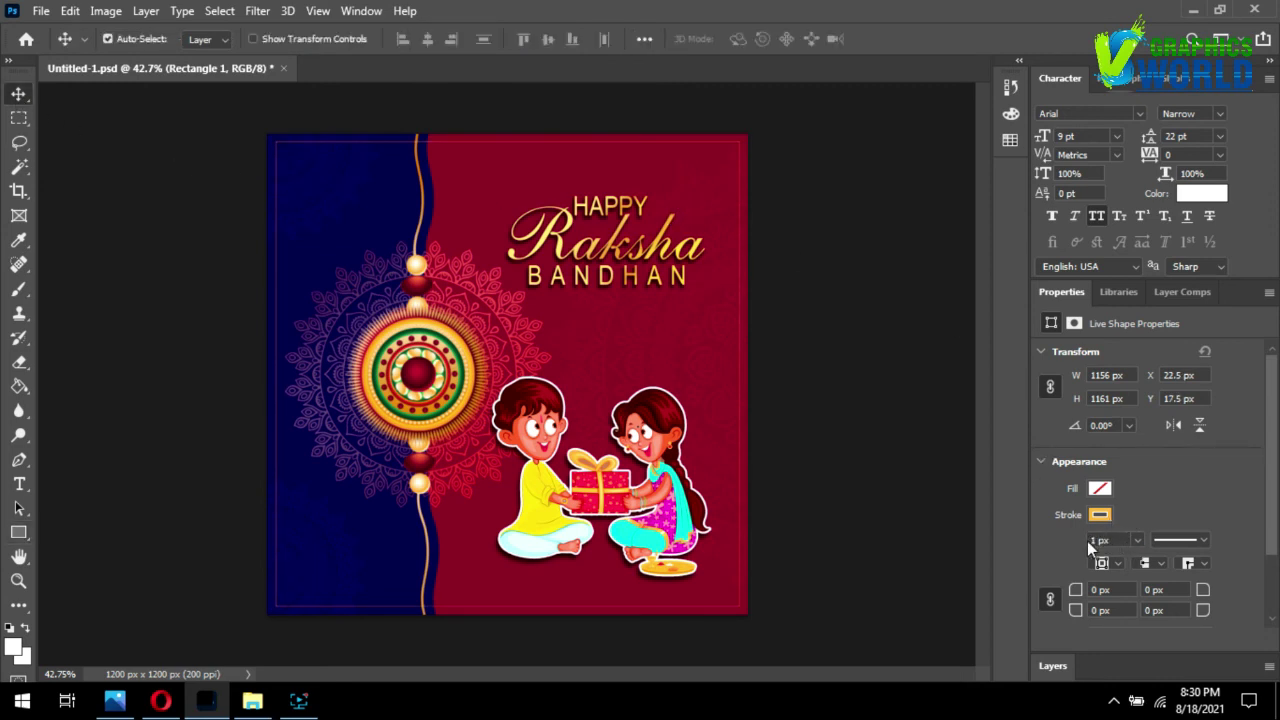
- Thicken the stroke of the rectangle frame to make a bolder border around the design
click(1137, 540)
mouse_move(1140, 555)
mouse_down()
mouse_move(1130, 563)
mouse_move(1141, 565)
mouse_up()
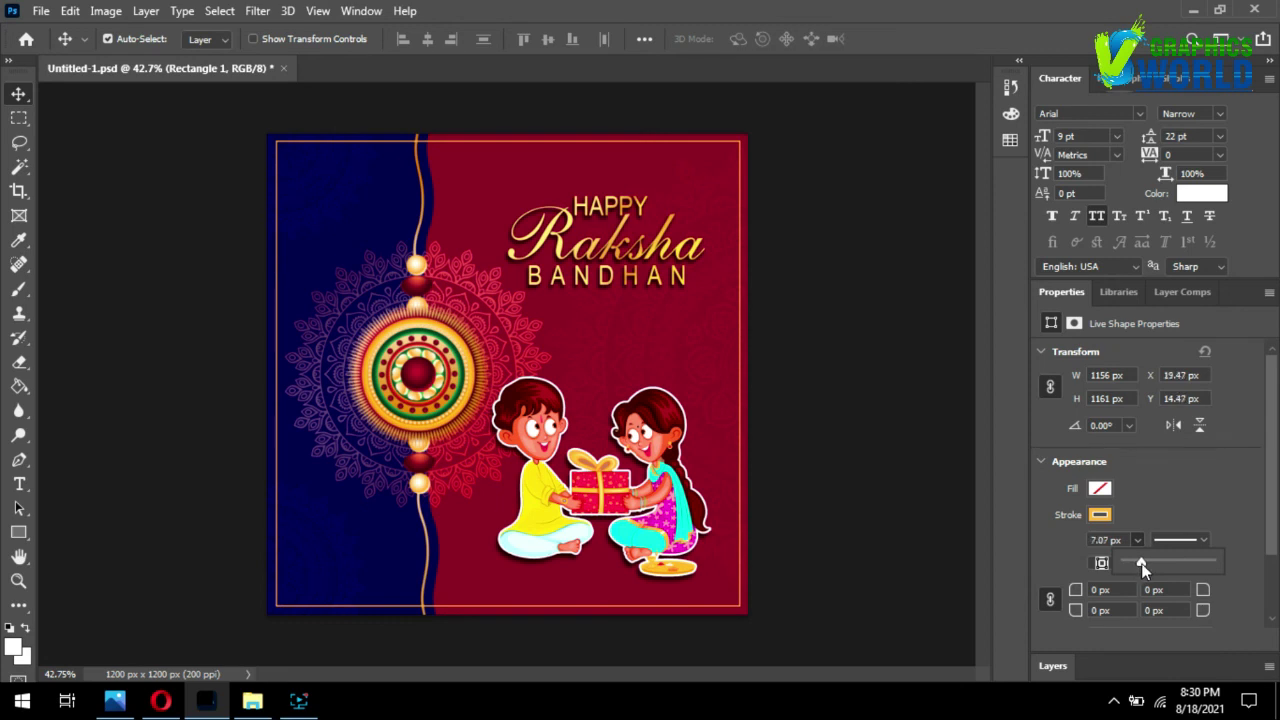
click(820, 362)
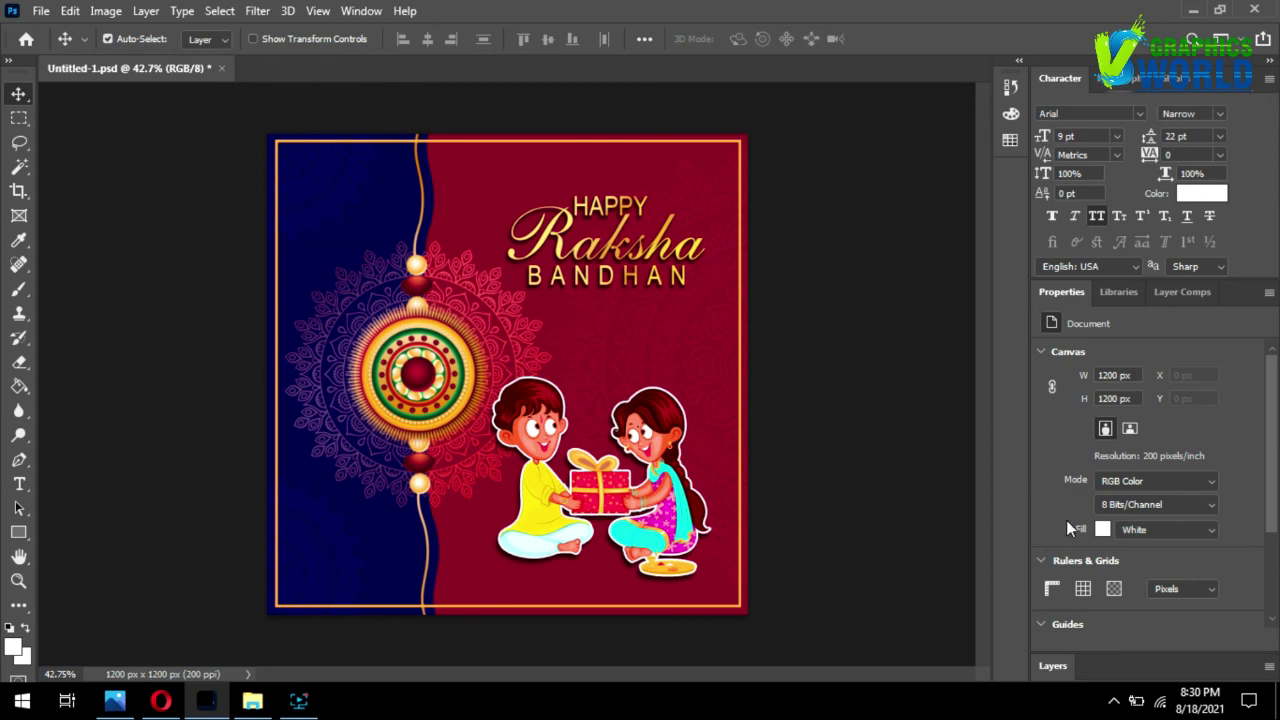
click(742, 390)
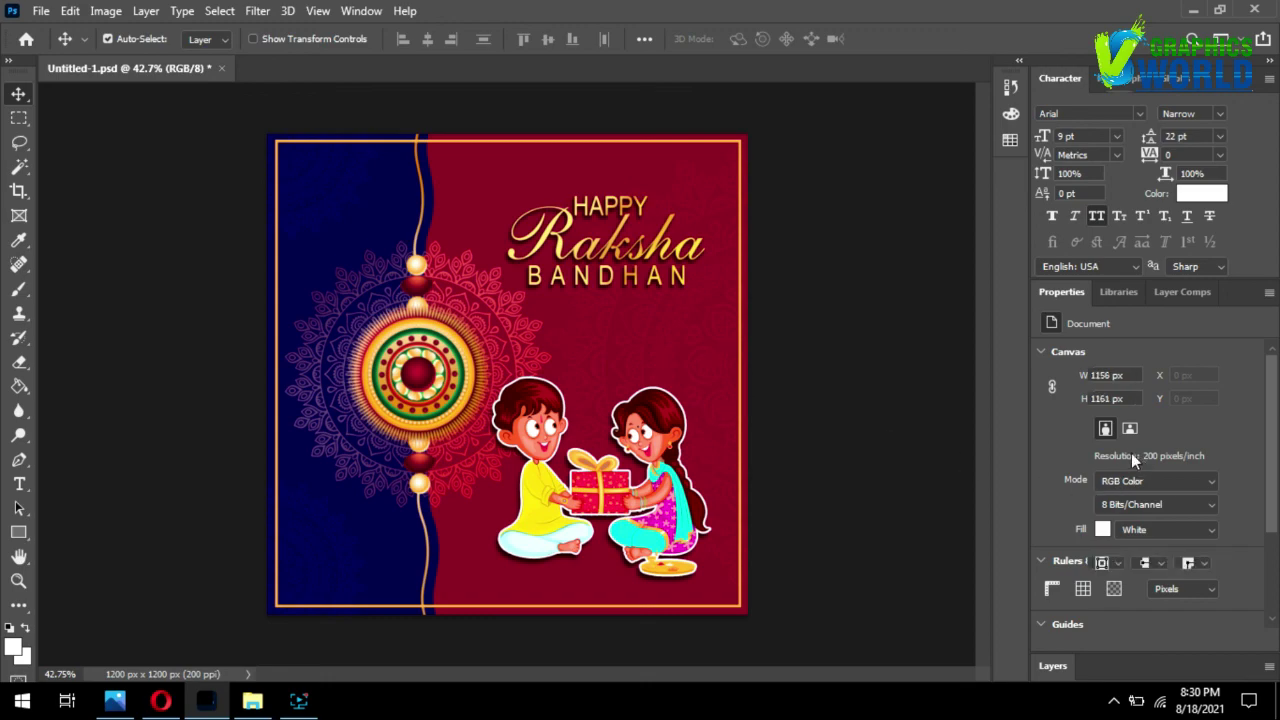